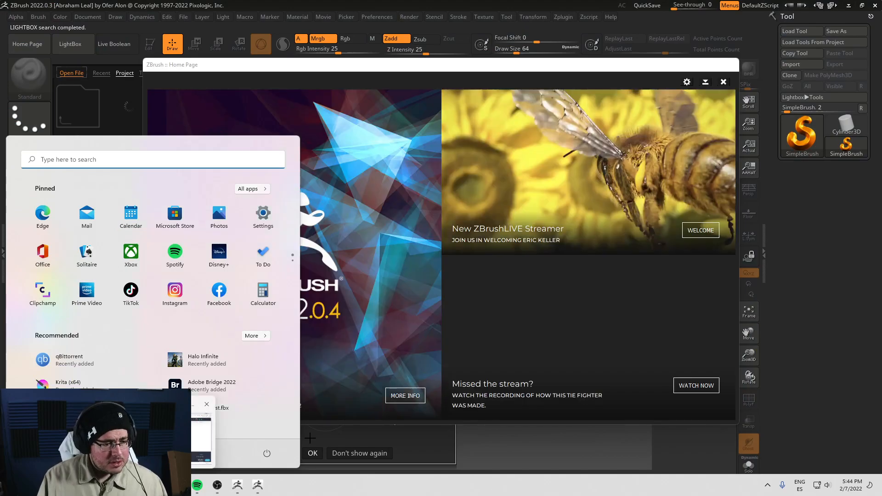
# Close the ZBrush home page window and dismiss the new-version upgrade notice.
pyautogui.click(356, 437)
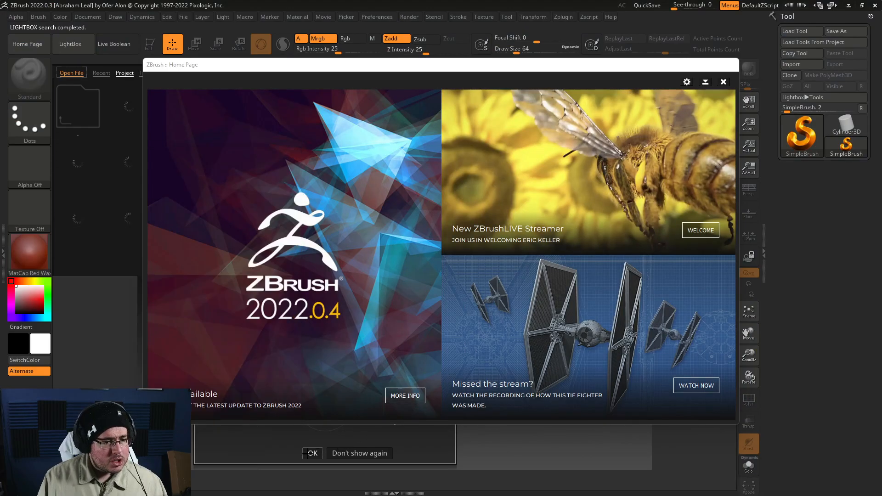
pyautogui.click(724, 82)
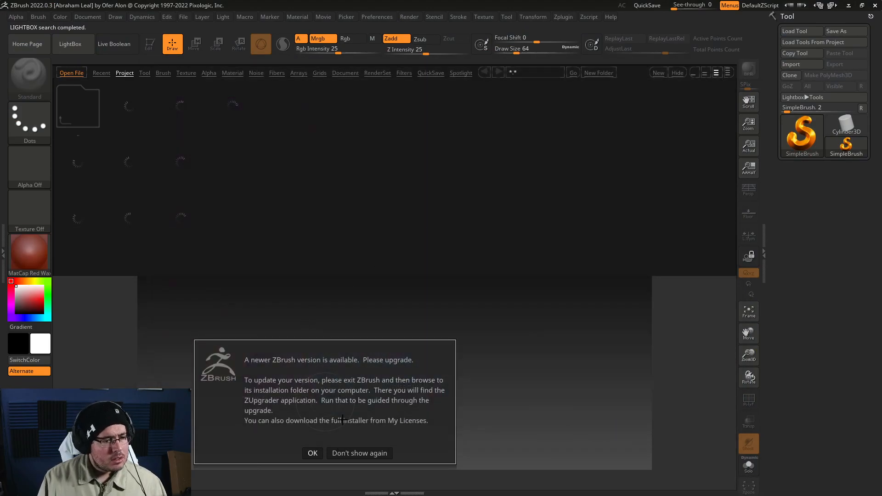
pyautogui.click(313, 453)
pyautogui.press('super')
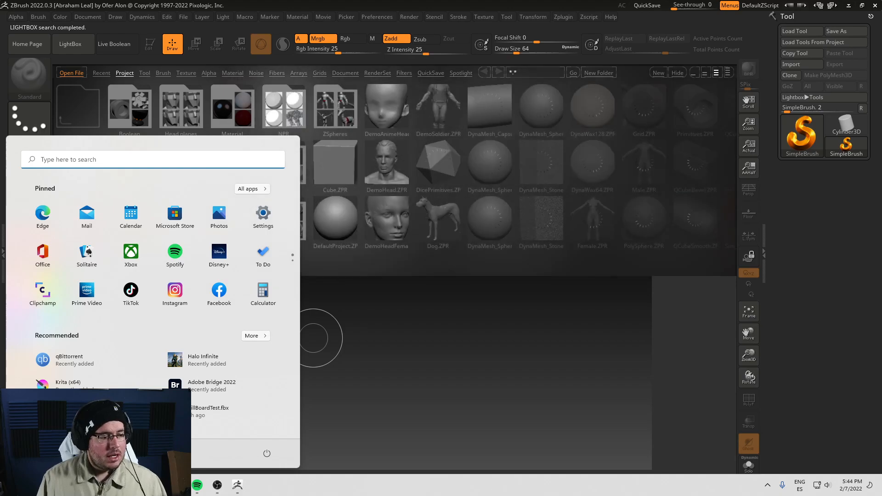
pyautogui.moveTo(177, 485)
pyautogui.click(203, 430)
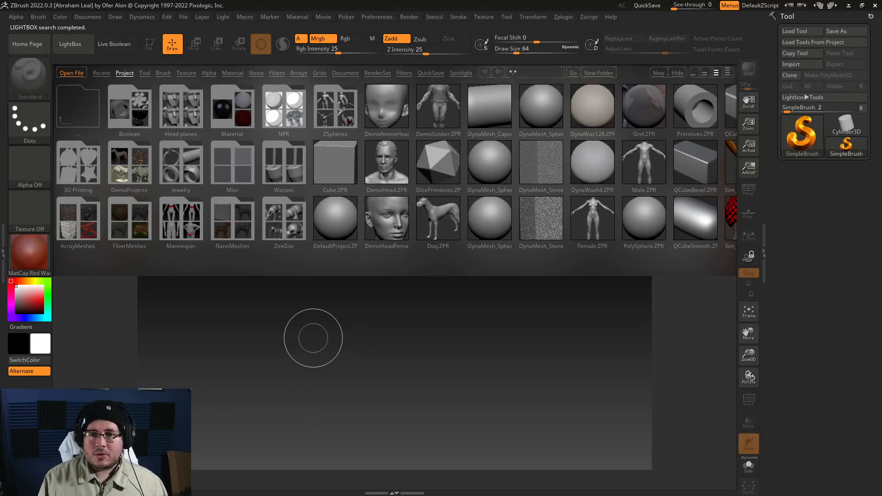
# Switch to Chrome and open the instructor's ArtStation portfolio page.
pyautogui.moveTo(881, 124); pyautogui.dragTo(238, 1)
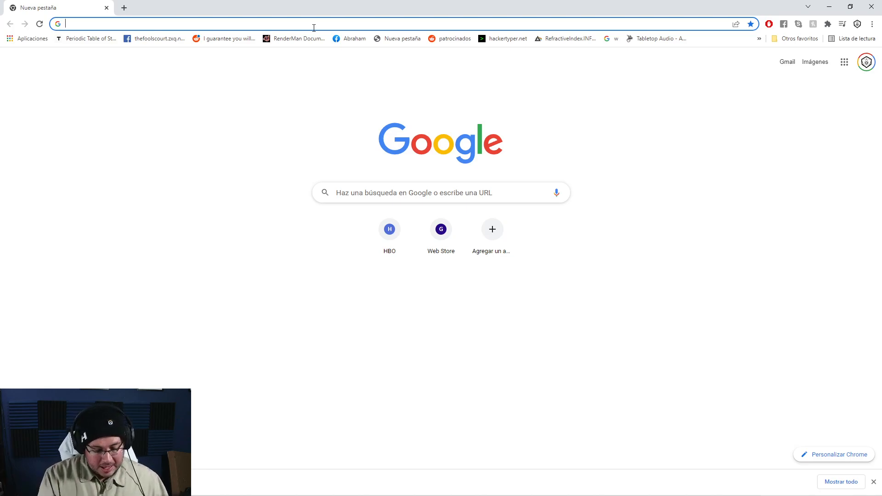
pyautogui.write('arts')
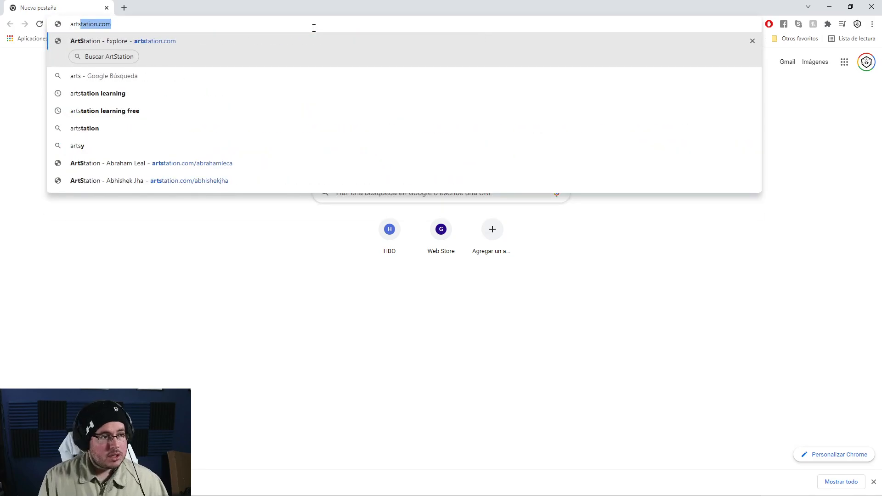
pyautogui.press('BackSpace')
pyautogui.press('Down')
pyautogui.press('Down')
pyautogui.press('Down')
pyautogui.press('Down')
pyautogui.press('Down')
pyautogui.press('Return')
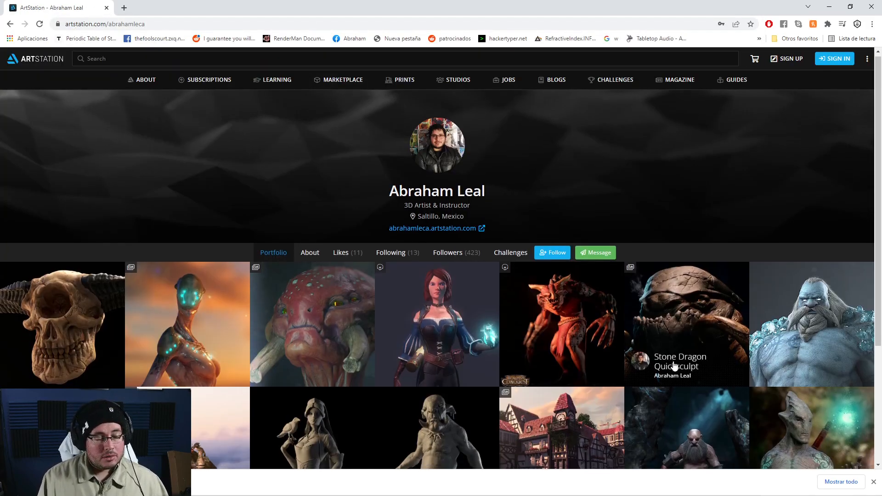
# Browse the artworks on the ArtStation portfolio and dismiss the Google sign-in prompt.
pyautogui.scroll(-1, 675, 365)
pyautogui.scroll(-1, 674, 365)
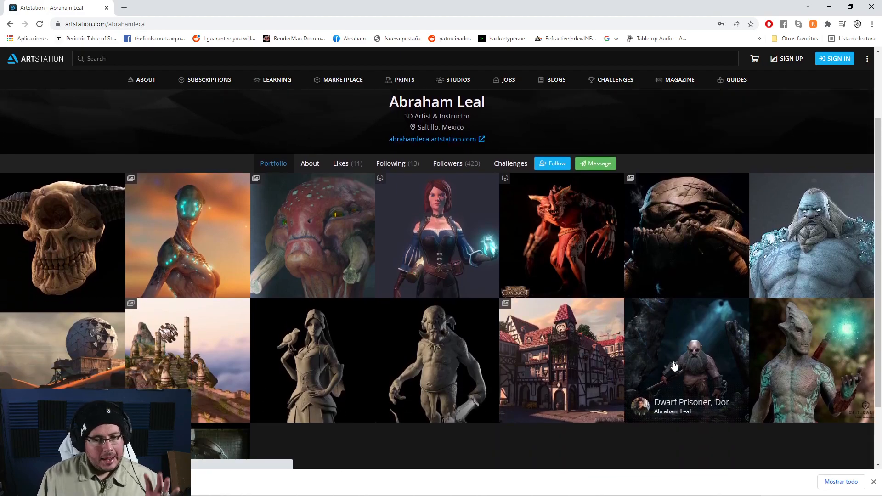
pyautogui.click(845, 84)
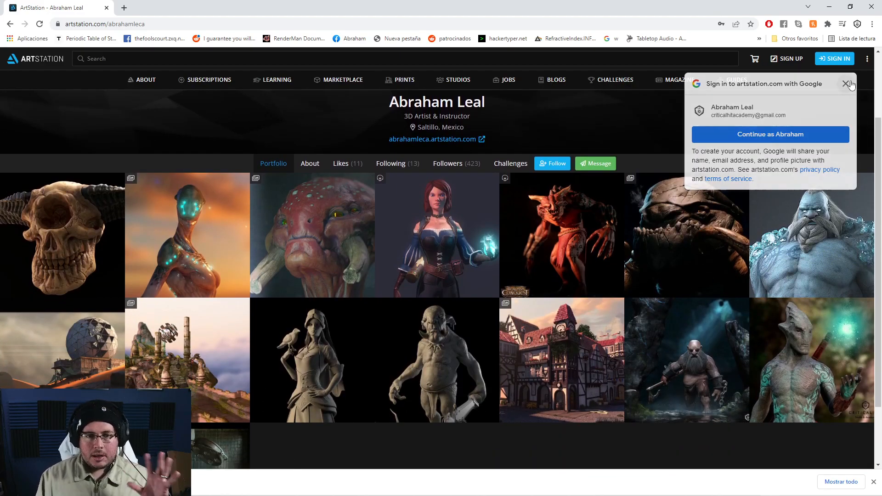
# Search Google for "blizzard cinematics" in a new tab and show the image results.
pyautogui.click(124, 8)
pyautogui.write('blizz')
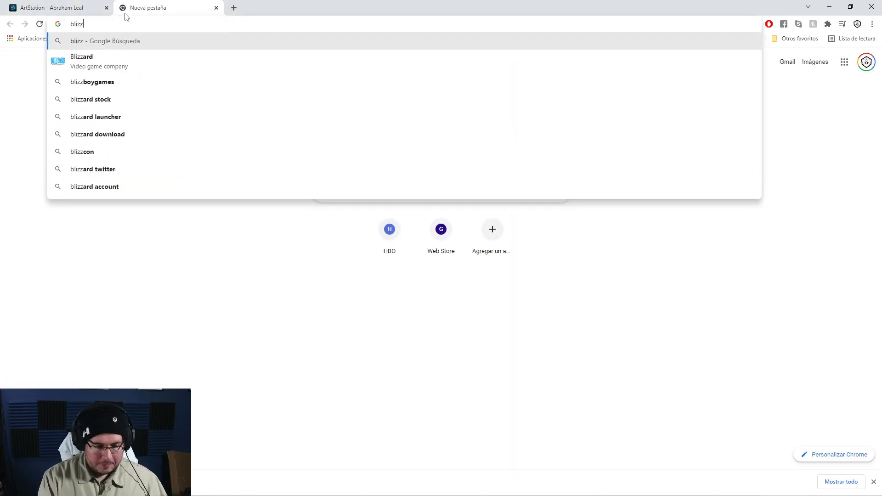
pyautogui.write('ard cinematics')
pyautogui.press('Return')
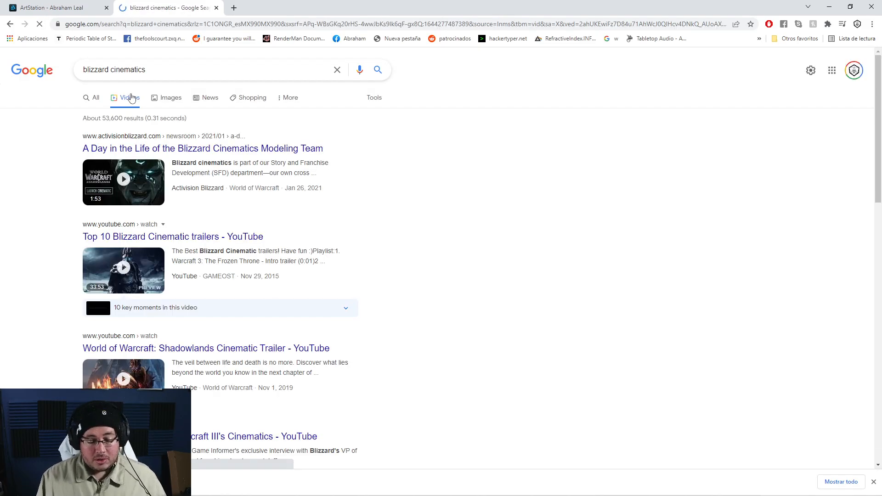
pyautogui.click(162, 103)
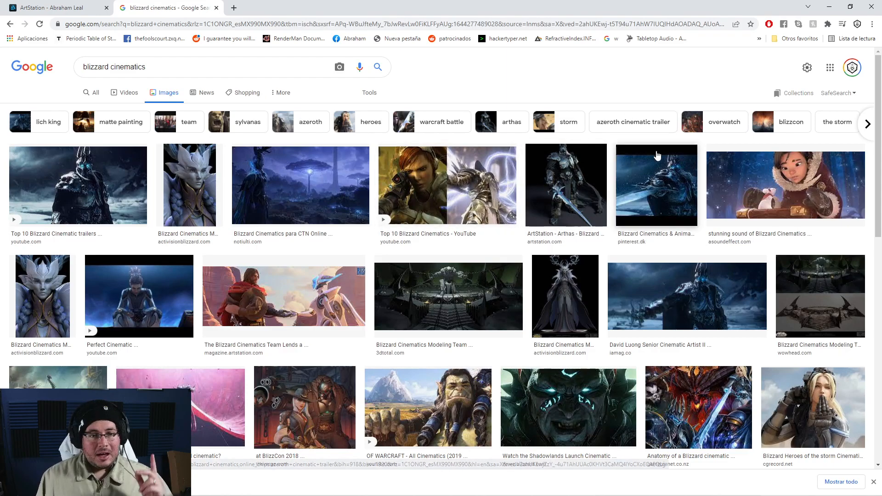
# Preview the Wrath of the Lich King trailer, Top 10 Blizzard Cinematics and World of Warcraft Lost Honor images.
pyautogui.click(654, 184)
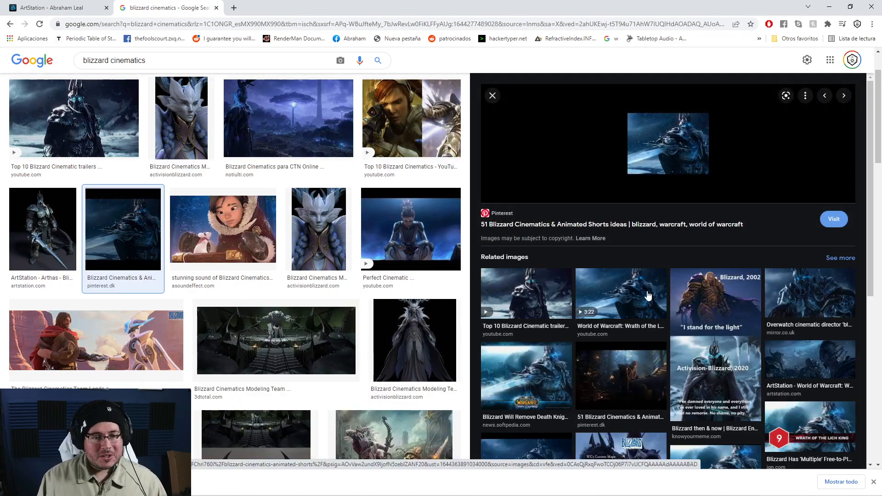
pyautogui.click(598, 299)
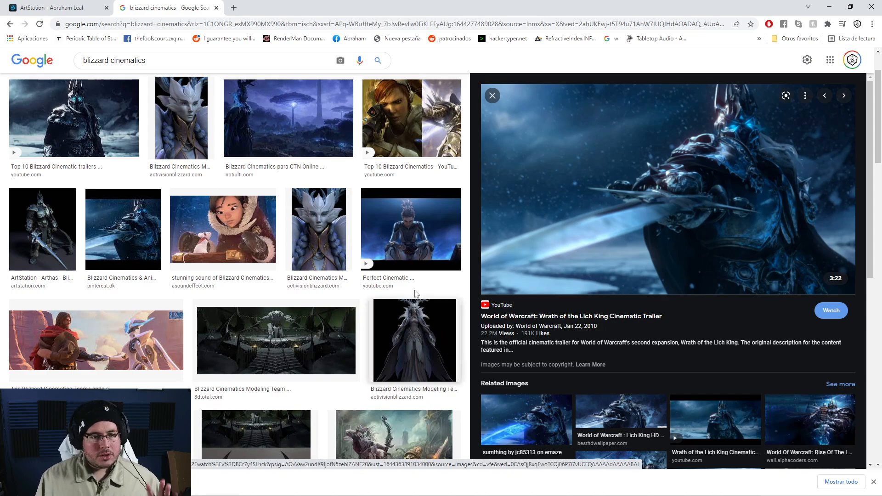
pyautogui.click(409, 128)
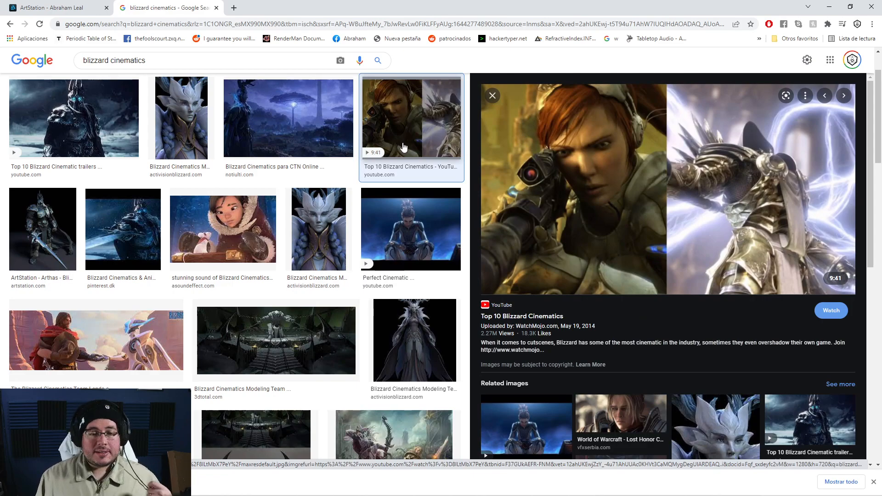
pyautogui.click(611, 421)
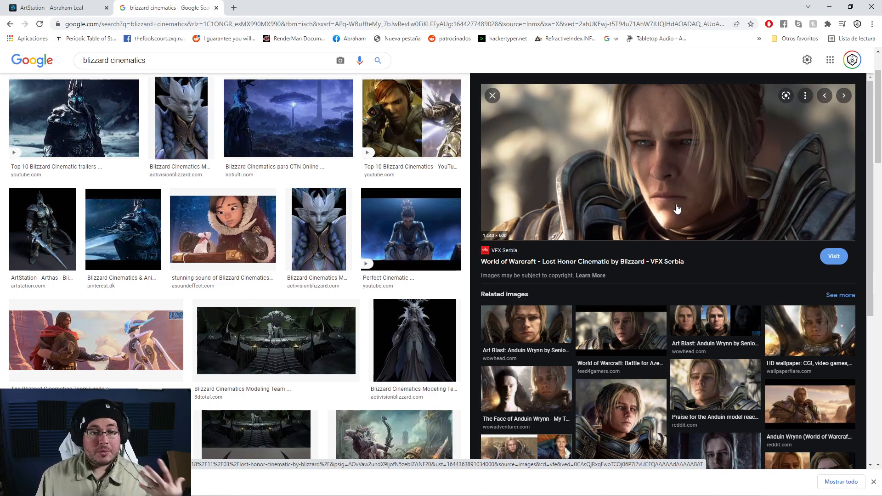
pyautogui.scroll(-4, 282, 283)
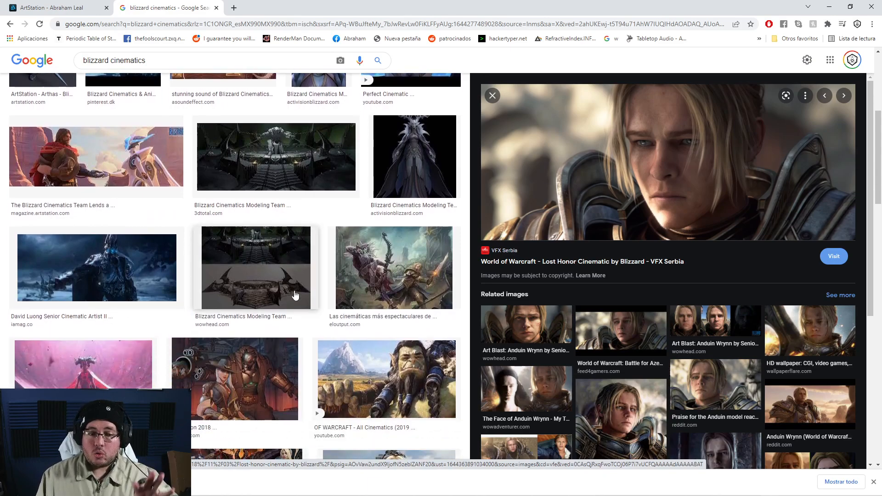
# Search images for "last of us cinematic" and preview "THE LAST OF US and Cinematic Storytelling".
pyautogui.scroll(5, 284, 287)
pyautogui.click(166, 72)
pyautogui.hotkey('ctrl', 'a')
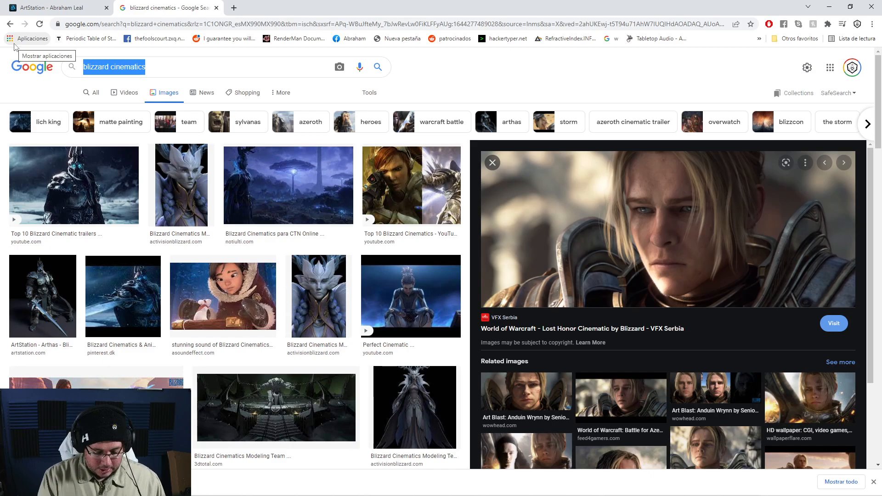
pyautogui.write('last of us cinematic')
pyautogui.press('Return')
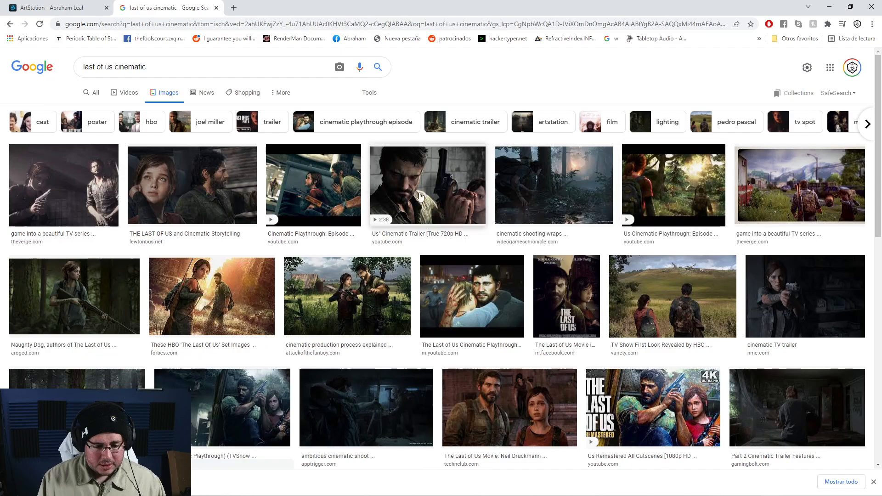
pyautogui.click(216, 189)
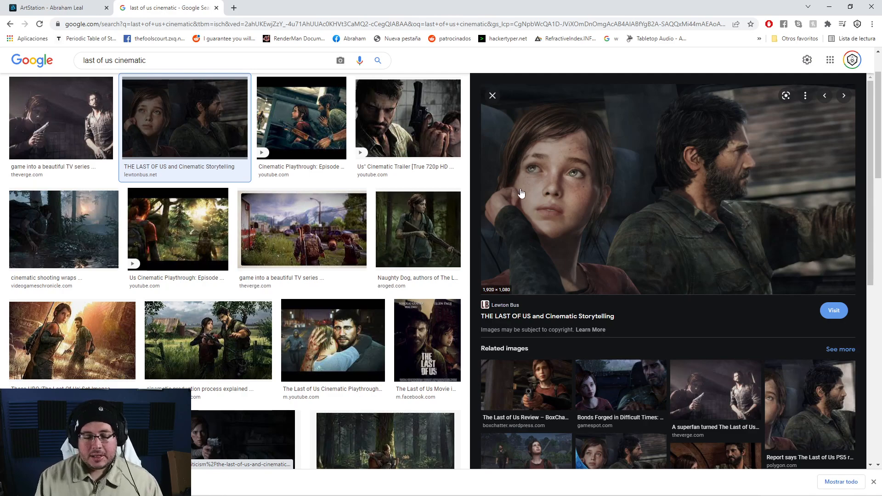
# Search images for "arcane" and preview the Indie Hoy portrait of the blue-haired character.
pyautogui.scroll(3, 659, 230)
pyautogui.moveTo(152, 67); pyautogui.dragTo(1, 46)
pyautogui.write('arcane')
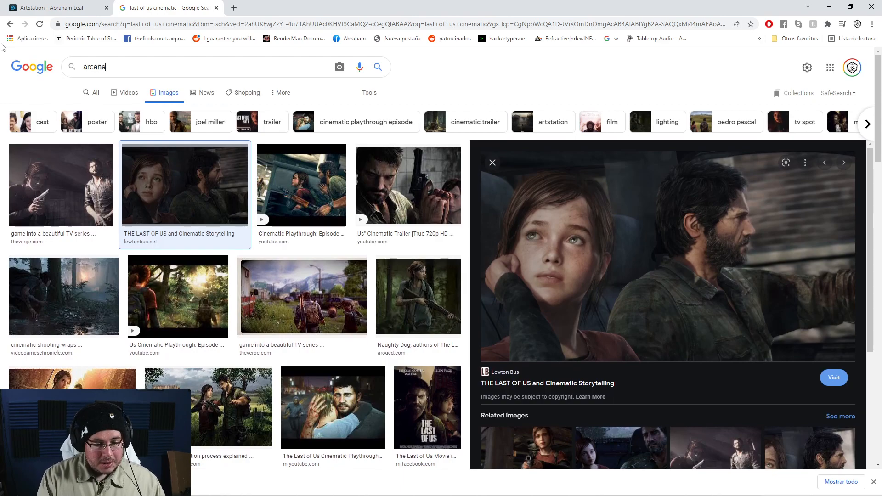
pyautogui.press('Return')
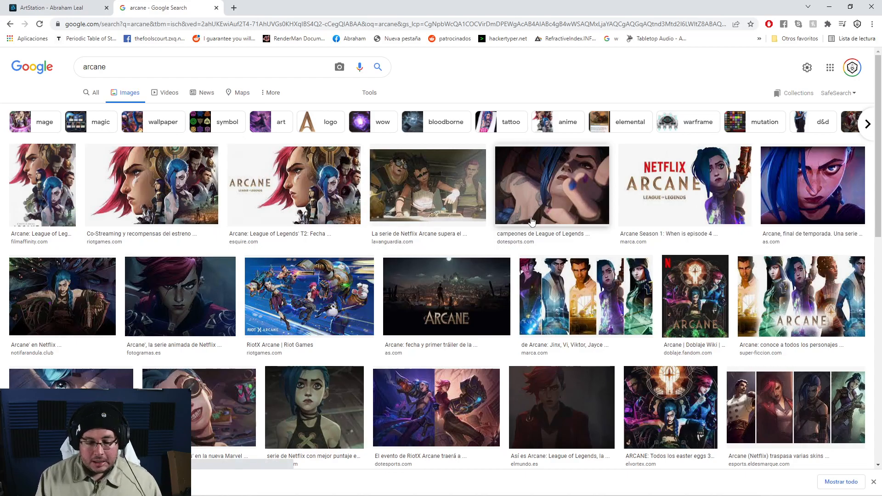
pyautogui.click(332, 405)
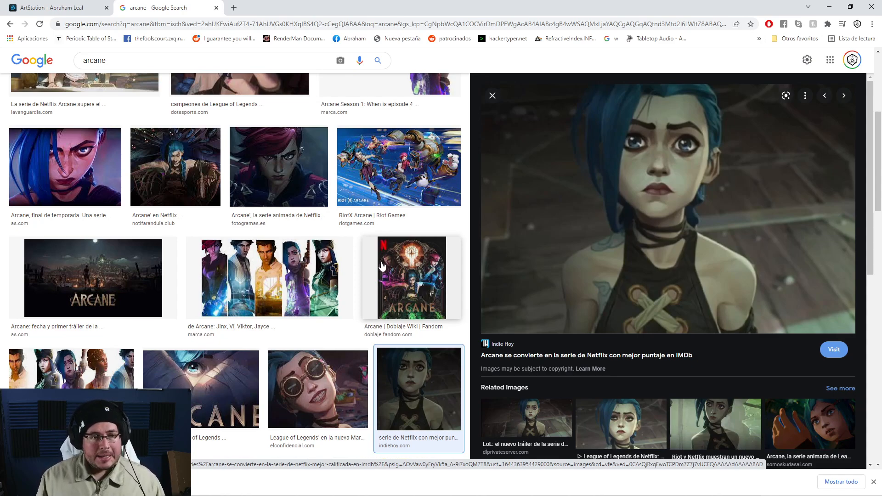
# Preview more Arcane stills: the Fotogramas red-haired portrait, the La Vanguardia group scene and the related image "What is Arcane about?".
pyautogui.scroll(3, 382, 267)
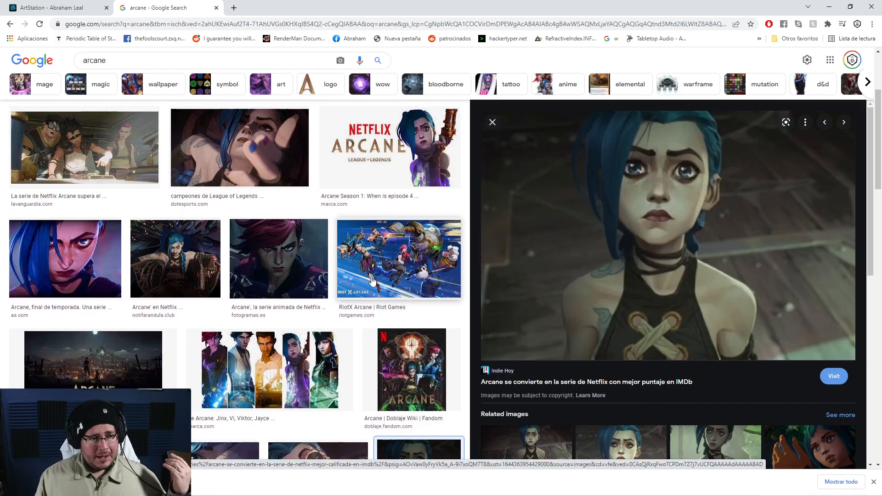
pyautogui.scroll(-3, 475, 275)
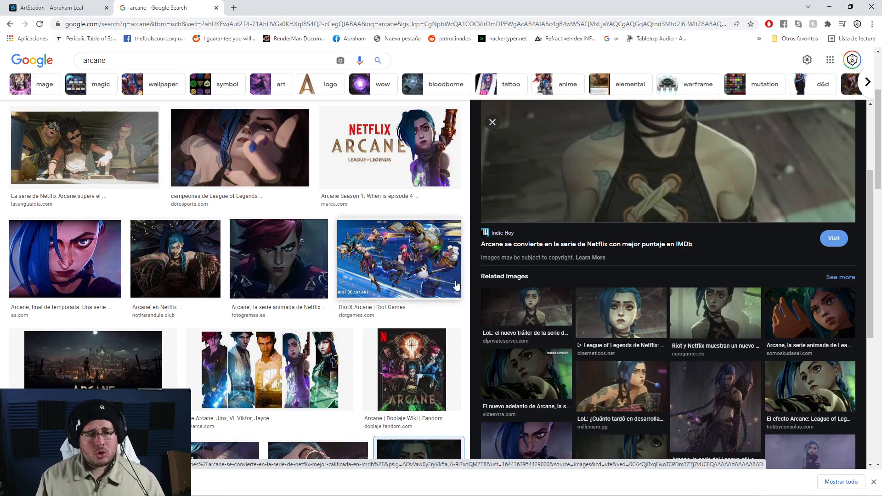
pyautogui.scroll(3, 285, 304)
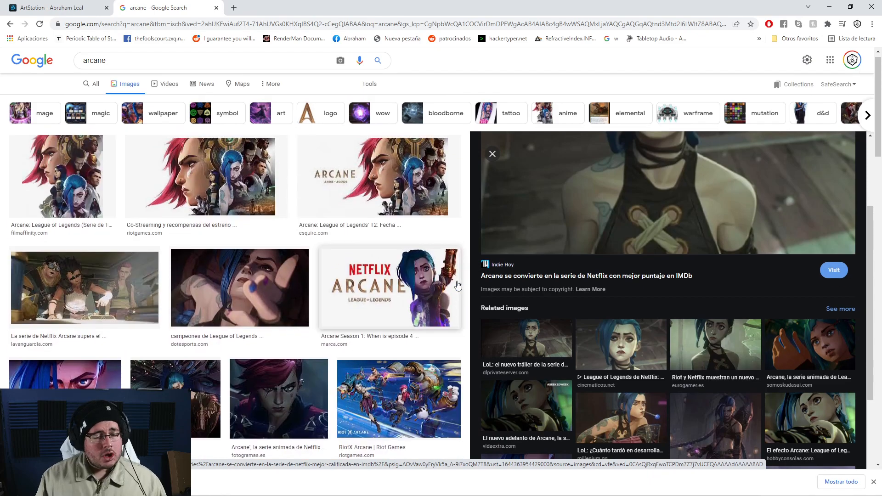
pyautogui.click(292, 395)
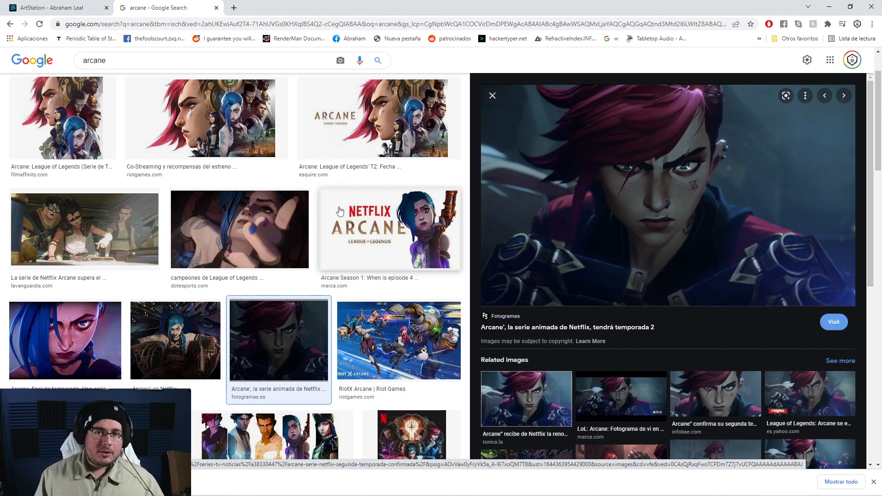
pyautogui.click(61, 231)
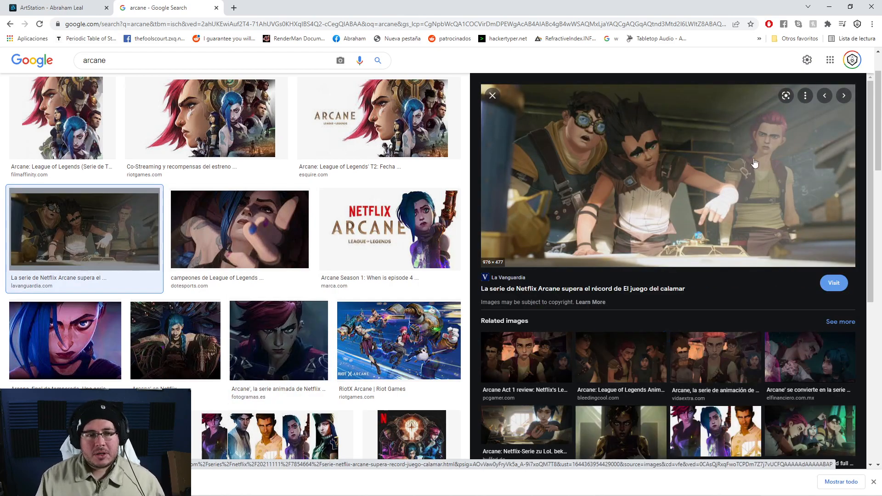
pyautogui.click(637, 425)
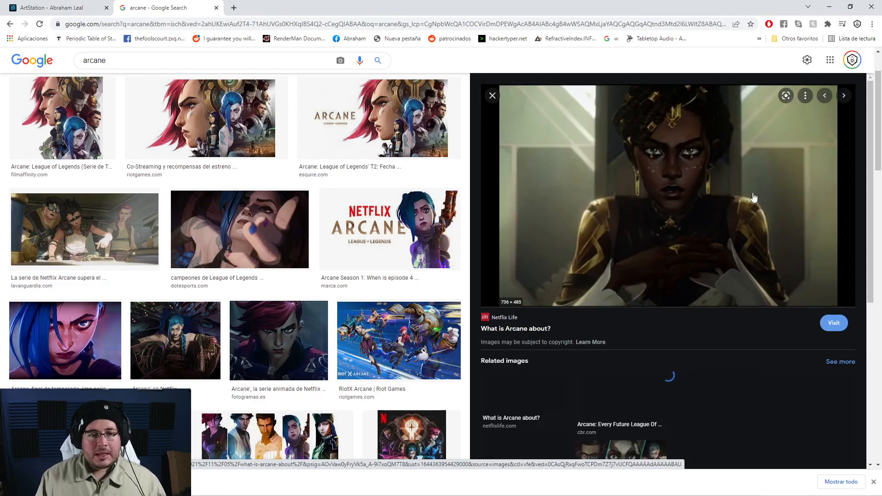
pyautogui.scroll(-2, 533, 237)
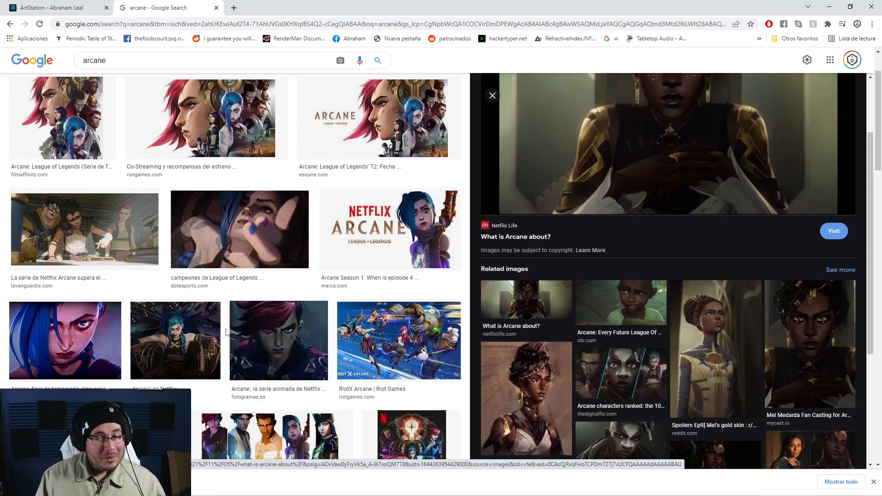
# Search images for "fortnite" and preview the Twitch cover art and the Epic Games Store battle pass character.
pyautogui.scroll(3, 230, 331)
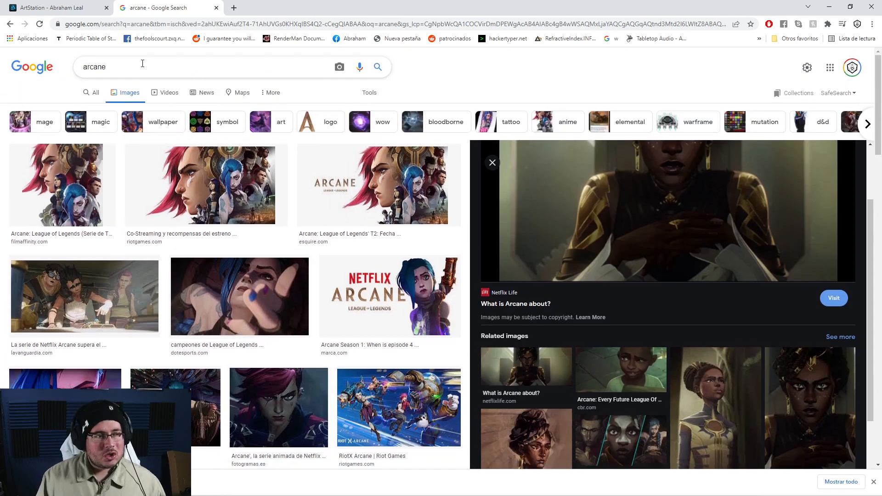
pyautogui.moveTo(142, 64); pyautogui.dragTo(71, 68)
pyautogui.write('fortnite')
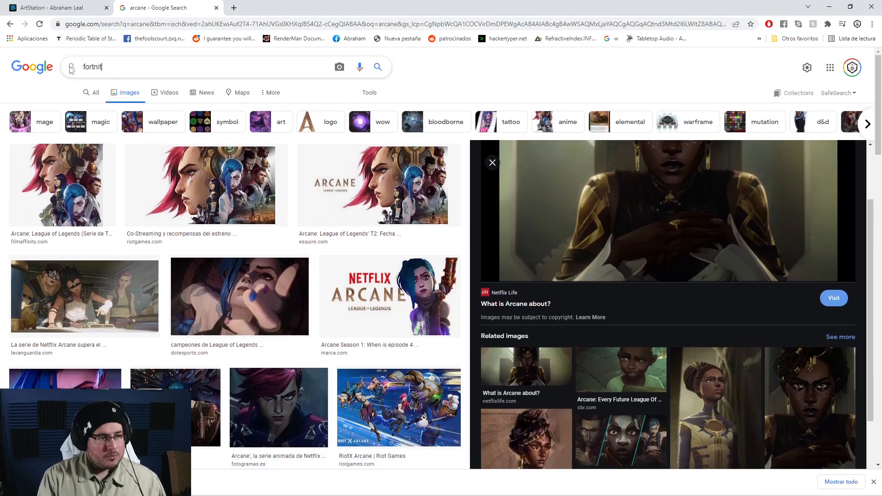
pyautogui.press('Return')
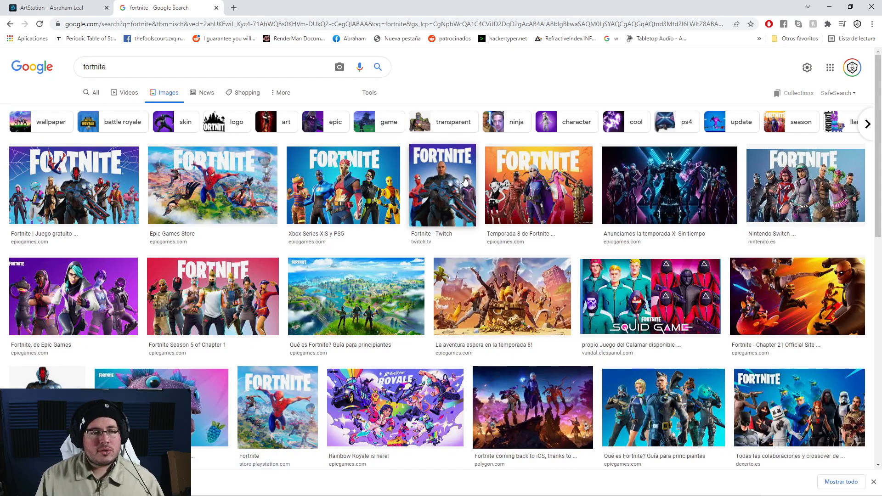
pyautogui.click(447, 179)
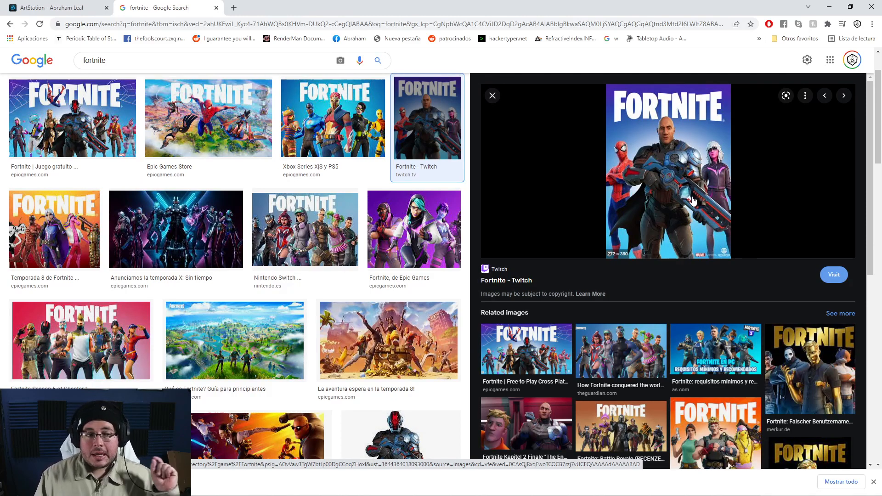
pyautogui.click(421, 447)
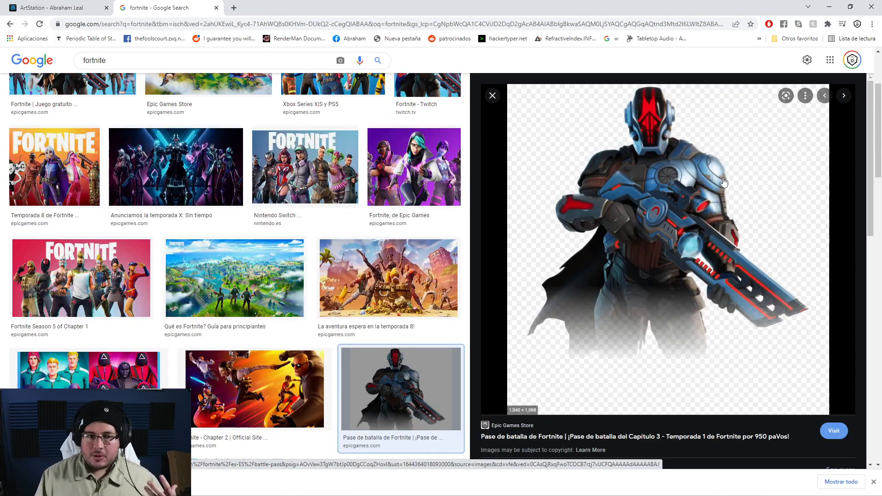
# Return to the "arcane" image results and preview the still of the blue-haired character seated among giant eyes.
pyautogui.click(11, 23)
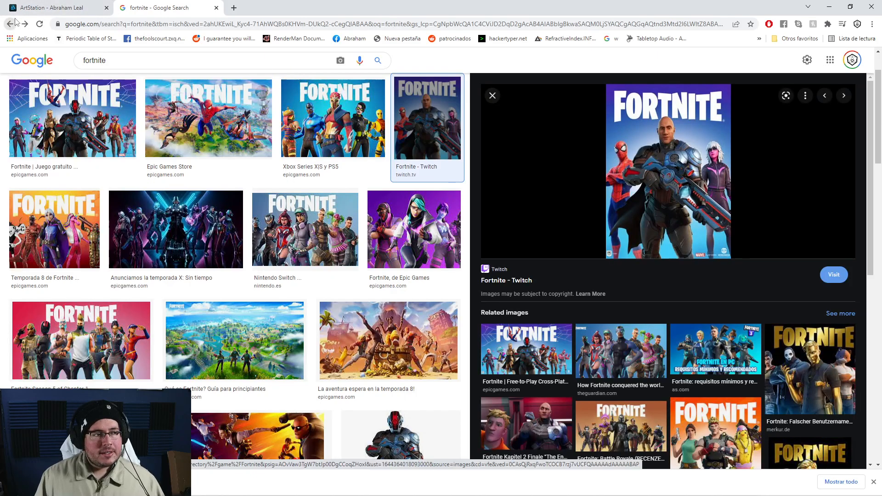
pyautogui.click(11, 24)
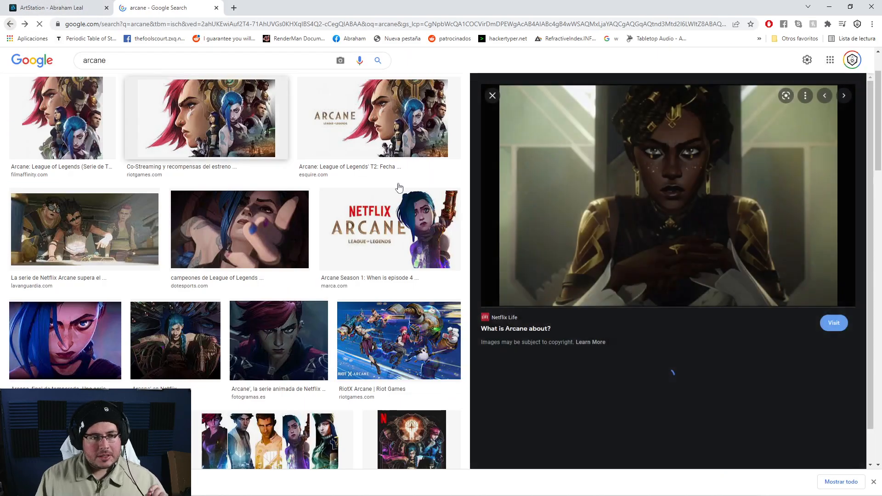
pyautogui.click(601, 215)
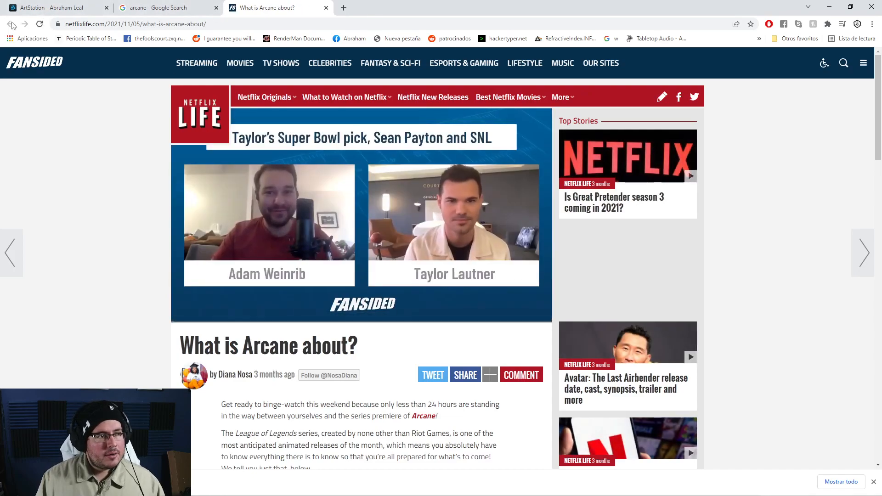
pyautogui.click(325, 8)
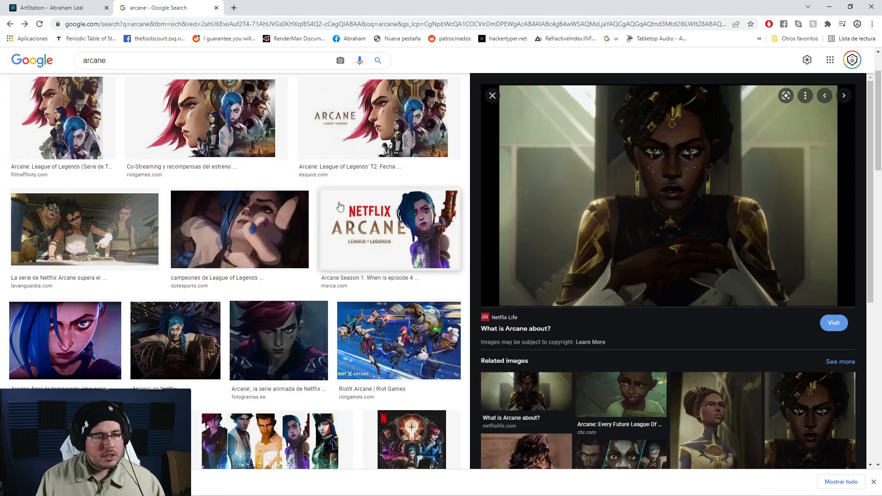
pyautogui.click(173, 360)
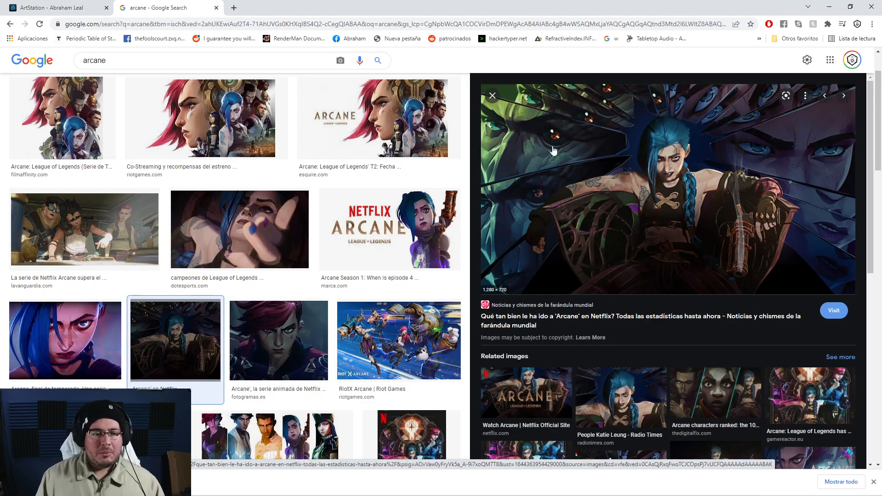
# Search images for "planes of the face" and preview the "Planes of the Face Mask" sculpture.
pyautogui.scroll(2, 566, 154)
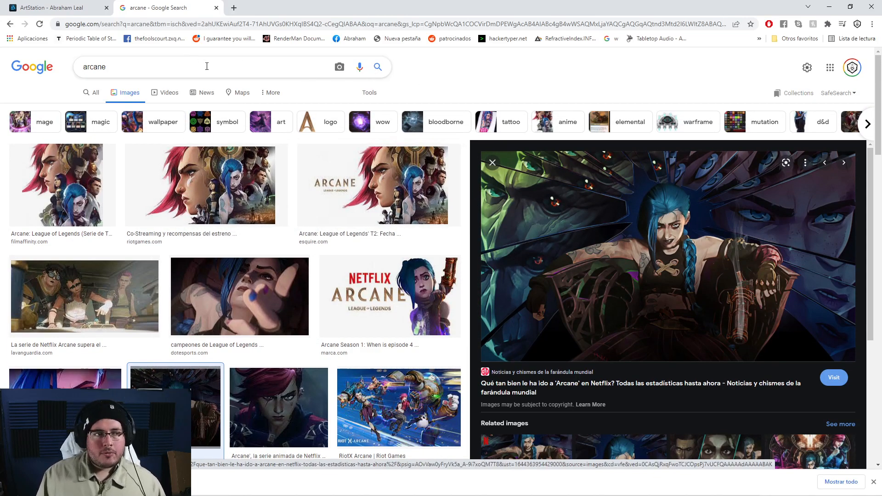
pyautogui.moveTo(207, 67); pyautogui.dragTo(48, 68)
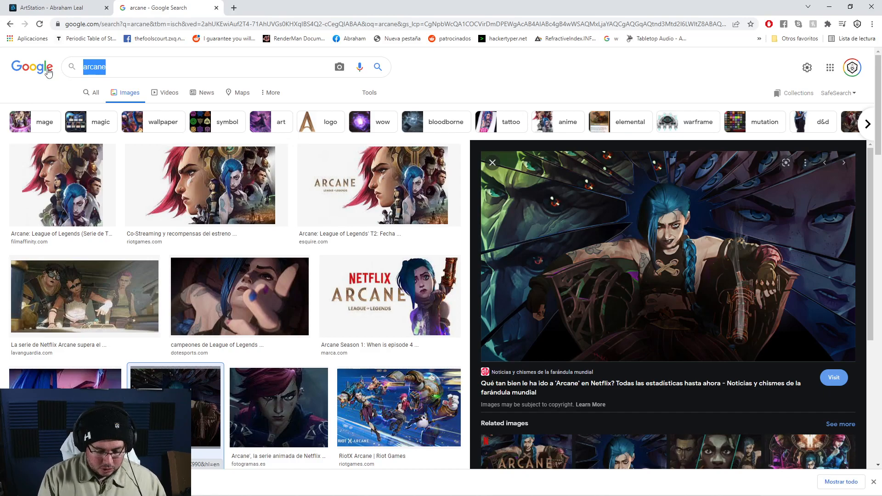
pyautogui.write('planes of the face')
pyautogui.press('Return')
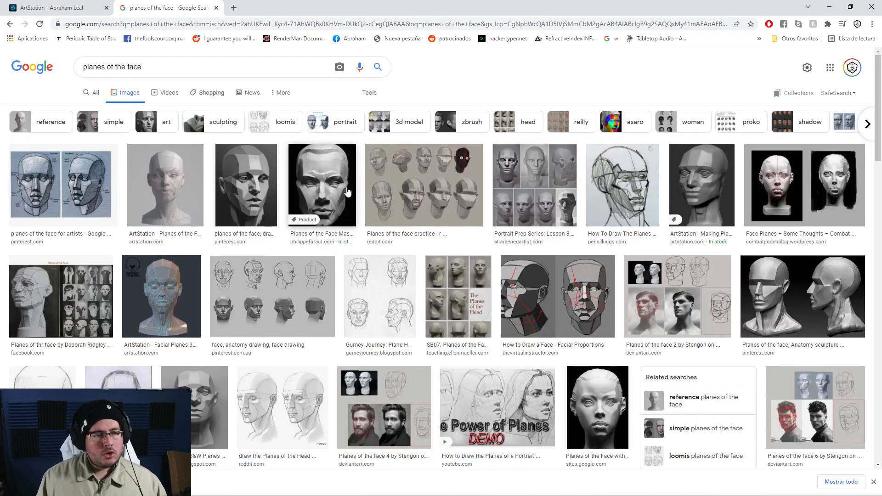
pyautogui.click(347, 192)
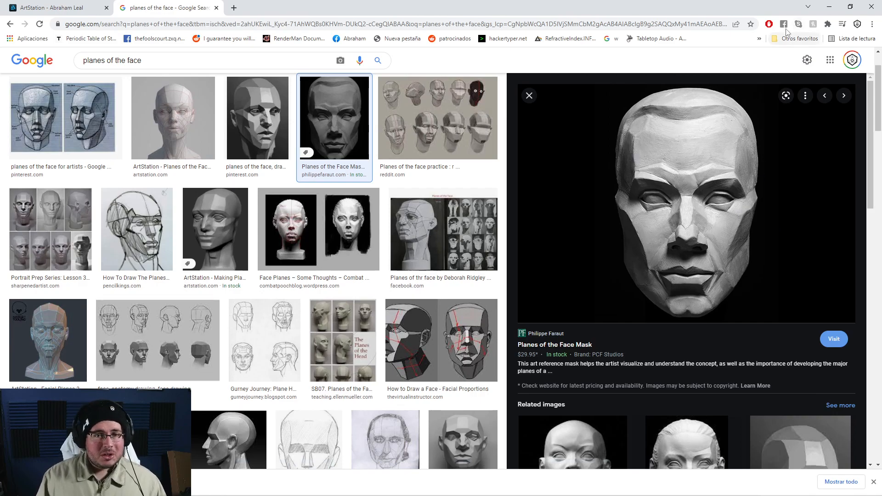
# Switch to ZBrush and load the DynaMesh_Sphere_128 project as the sculpting base.
pyautogui.click(832, 9)
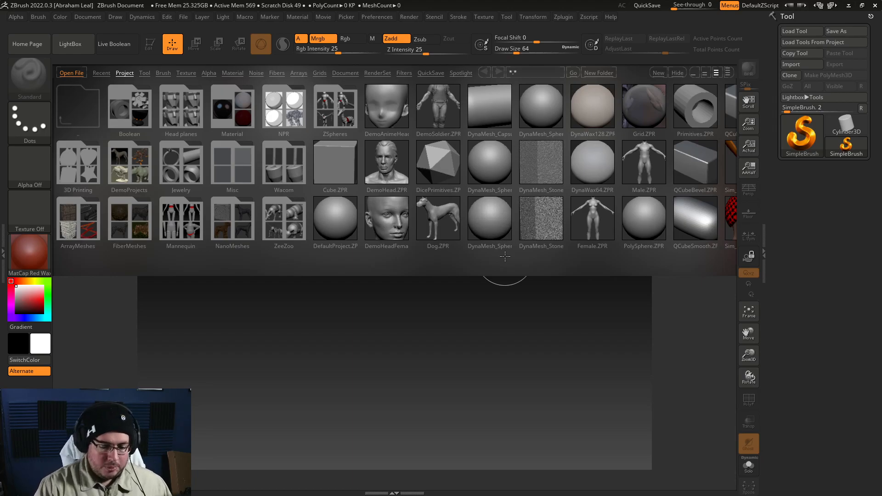
pyautogui.moveTo(500, 205); pyautogui.dragTo(275, 193)
pyautogui.doubleClick(263, 162)
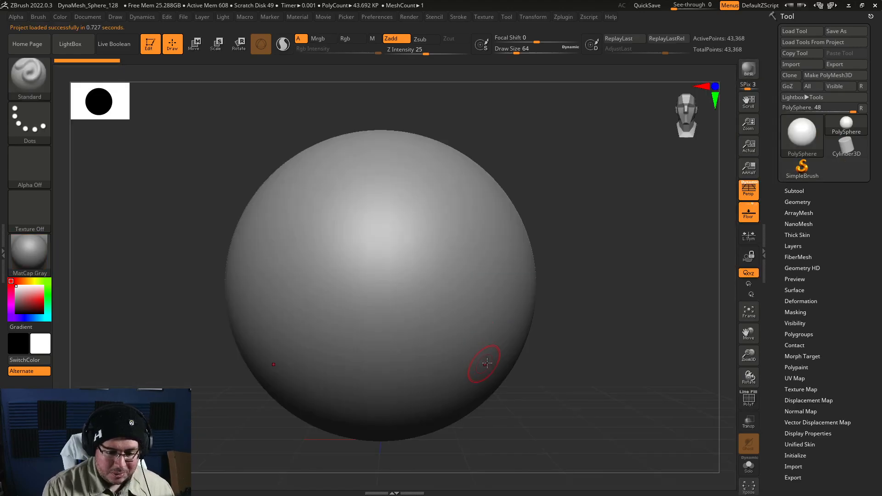
pyautogui.keyDown('ctrl'); pyautogui.moveTo(581, 336); pyautogui.dragTo(552, 366, button='right'); pyautogui.keyUp('ctrl')
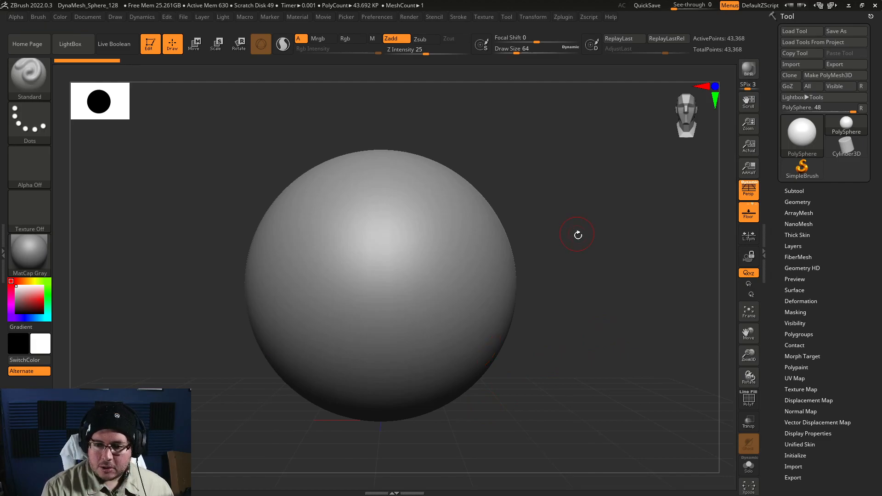
pyautogui.moveTo(554, 269)
pyautogui.mouseDown()
pyautogui.moveTo(594, 323)
pyautogui.moveTo(589, 355)
pyautogui.moveTo(604, 350)
pyautogui.mouseUp()
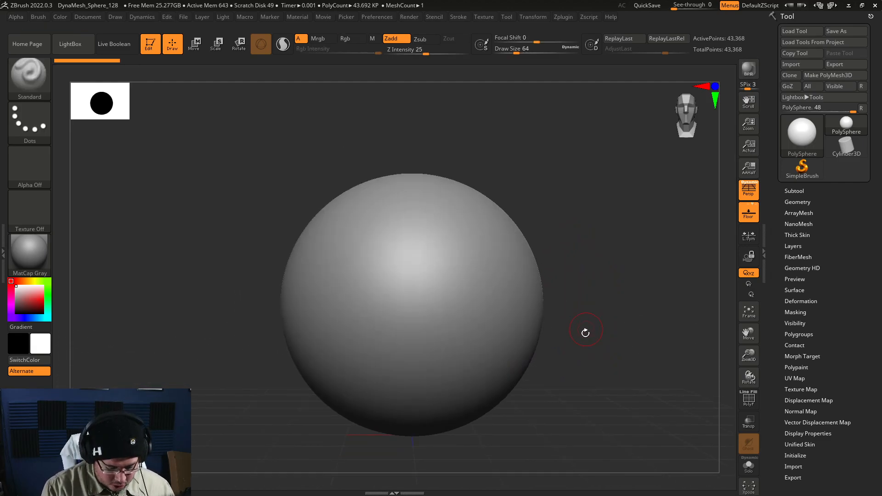
# Push the sphere's lower sides inward with the Move brush to narrow the face below the cranium.
pyautogui.press('b')
pyautogui.press('m')
pyautogui.press('v')
pyautogui.press('space')
pyautogui.moveTo(592, 316); pyautogui.dragTo(619, 315)
pyautogui.press('space')
pyautogui.moveTo(524, 278); pyautogui.dragTo(504, 307)
pyautogui.moveTo(581, 278)
pyautogui.mouseDown()
pyautogui.moveTo(520, 294)
pyautogui.moveTo(545, 320)
pyautogui.mouseUp()
pyautogui.moveTo(449, 378); pyautogui.dragTo(455, 371)
pyautogui.moveTo(629, 336); pyautogui.dragTo(621, 334)
pyautogui.moveTo(622, 384); pyautogui.dragTo(597, 360)
pyautogui.moveTo(621, 363); pyautogui.dragTo(590, 364, button='right')
pyautogui.moveTo(487, 400); pyautogui.dragTo(503, 403)
# Shape the jaw and the base of the skull in profile with the Move brush.
pyautogui.keyDown('shift'); pyautogui.moveTo(605, 381); pyautogui.dragTo(627, 396, button='right'); pyautogui.keyUp('shift')
pyautogui.moveTo(563, 369)
pyautogui.mouseDown()
pyautogui.moveTo(535, 348)
pyautogui.moveTo(535, 361)
pyautogui.mouseUp()
pyautogui.moveTo(594, 421); pyautogui.dragTo(545, 430)
pyautogui.moveTo(501, 414); pyautogui.dragTo(489, 408)
pyautogui.moveTo(580, 413)
pyautogui.keyDown('shift'); pyautogui.mouseDown()
pyautogui.moveTo(526, 409)
pyautogui.moveTo(491, 394)
pyautogui.moveTo(483, 366)
pyautogui.mouseUp(); pyautogui.keyUp('shift')
pyautogui.press('space')
pyautogui.moveTo(480, 335); pyautogui.dragTo(466, 335)
pyautogui.moveTo(433, 418)
pyautogui.mouseDown()
pyautogui.moveTo(400, 416)
pyautogui.moveTo(442, 428)
pyautogui.mouseUp()
pyautogui.moveTo(411, 450)
pyautogui.mouseDown()
pyautogui.moveTo(476, 430)
pyautogui.moveTo(434, 418)
pyautogui.moveTo(448, 401)
pyautogui.moveTo(491, 394)
pyautogui.mouseUp()
# Refine the cranium's contour with a resized Move brush and turn off the perspective view.
pyautogui.moveTo(636, 328)
pyautogui.mouseDown()
pyautogui.moveTo(553, 340)
pyautogui.moveTo(571, 329)
pyautogui.mouseUp()
pyautogui.press('space')
pyautogui.moveTo(582, 281)
pyautogui.mouseDown()
pyautogui.moveTo(596, 269)
pyautogui.moveTo(599, 287)
pyautogui.mouseUp()
pyautogui.moveTo(565, 250); pyautogui.dragTo(574, 245)
pyautogui.moveTo(598, 230); pyautogui.dragTo(570, 266)
pyautogui.moveTo(590, 205)
pyautogui.mouseDown()
pyautogui.moveTo(597, 199)
pyautogui.moveTo(612, 212)
pyautogui.moveTo(603, 222)
pyautogui.mouseUp()
pyautogui.moveTo(549, 200); pyautogui.dragTo(558, 188)
pyautogui.moveTo(568, 199)
pyautogui.mouseDown()
pyautogui.moveTo(574, 191)
pyautogui.moveTo(541, 168)
pyautogui.mouseUp()
pyautogui.moveTo(648, 195)
pyautogui.mouseDown()
pyautogui.moveTo(634, 210)
pyautogui.moveTo(636, 264)
pyautogui.moveTo(663, 267)
pyautogui.moveTo(630, 315)
pyautogui.moveTo(579, 315)
pyautogui.moveTo(562, 289)
pyautogui.mouseUp()
pyautogui.click(748, 191)
# Carve two symmetrical eye sockets with the ClayBuildup brush at a draw size of about 132 and smooth them.
pyautogui.press('b')
pyautogui.press('c')
pyautogui.press('b')
pyautogui.press('space')
pyautogui.press('[')
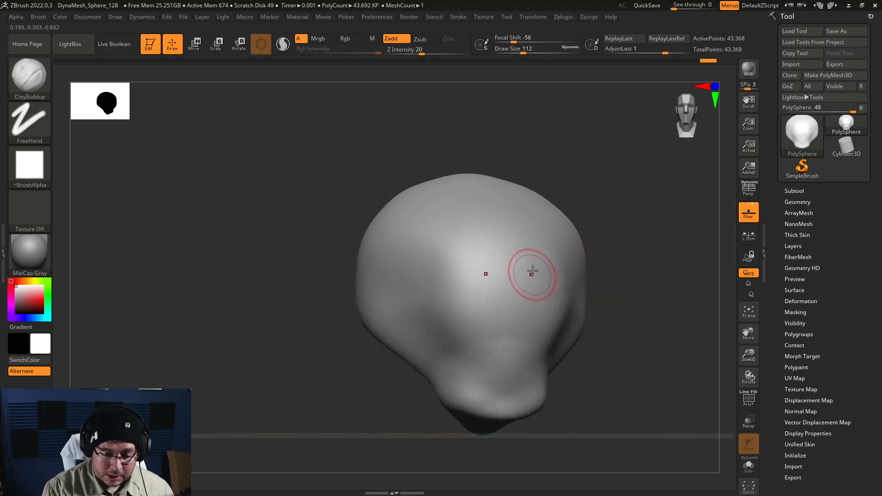
pyautogui.moveTo(452, 285)
pyautogui.mouseDown()
pyautogui.moveTo(448, 297)
pyautogui.moveTo(463, 290)
pyautogui.moveTo(445, 305)
pyautogui.moveTo(460, 296)
pyautogui.moveTo(453, 306)
pyautogui.mouseUp()
pyautogui.press('space')
pyautogui.moveTo(630, 289)
pyautogui.keyDown('shift'); pyautogui.mouseDown()
pyautogui.moveTo(531, 268)
pyautogui.moveTo(569, 271)
pyautogui.mouseUp(); pyautogui.keyUp('shift')
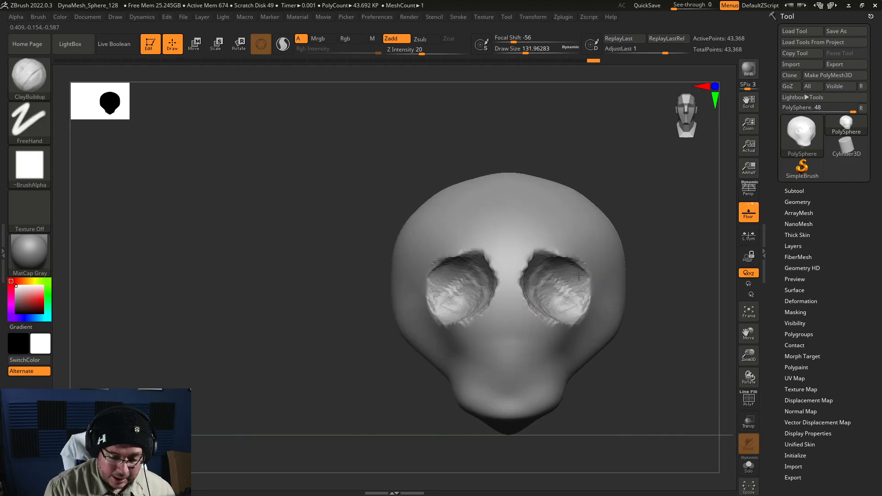
pyautogui.moveTo(658, 252); pyautogui.dragTo(620, 251)
pyautogui.moveTo(547, 255)
pyautogui.keyDown('shift'); pyautogui.mouseDown()
pyautogui.moveTo(532, 257)
pyautogui.moveTo(577, 264)
pyautogui.moveTo(569, 271)
pyautogui.moveTo(552, 261)
pyautogui.moveTo(572, 270)
pyautogui.mouseUp(); pyautogui.keyUp('shift')
pyautogui.moveTo(669, 348)
pyautogui.mouseDown()
pyautogui.moveTo(663, 354)
pyautogui.moveTo(676, 353)
pyautogui.mouseUp()
pyautogui.moveTo(561, 278)
pyautogui.keyDown('shift'); pyautogui.mouseDown()
pyautogui.moveTo(559, 303)
pyautogui.moveTo(543, 281)
pyautogui.moveTo(572, 299)
pyautogui.mouseUp(); pyautogui.keyUp('shift')
# Carve the nasal cavity between and below the eye sockets with ClayBuildup at a draw size of about 80.
pyautogui.press('space')
pyautogui.press('space')
pyautogui.moveTo(512, 314)
pyautogui.mouseDown()
pyautogui.moveTo(510, 329)
pyautogui.moveTo(512, 307)
pyautogui.moveTo(505, 330)
pyautogui.moveTo(505, 307)
pyautogui.moveTo(512, 324)
pyautogui.moveTo(499, 331)
pyautogui.mouseUp()
pyautogui.moveTo(631, 351)
pyautogui.mouseDown()
pyautogui.moveTo(580, 356)
pyautogui.moveTo(628, 338)
pyautogui.mouseUp()
pyautogui.press('space')
pyautogui.moveTo(655, 361)
pyautogui.mouseDown()
pyautogui.moveTo(661, 363)
pyautogui.moveTo(646, 368)
pyautogui.moveTo(646, 351)
pyautogui.mouseUp()
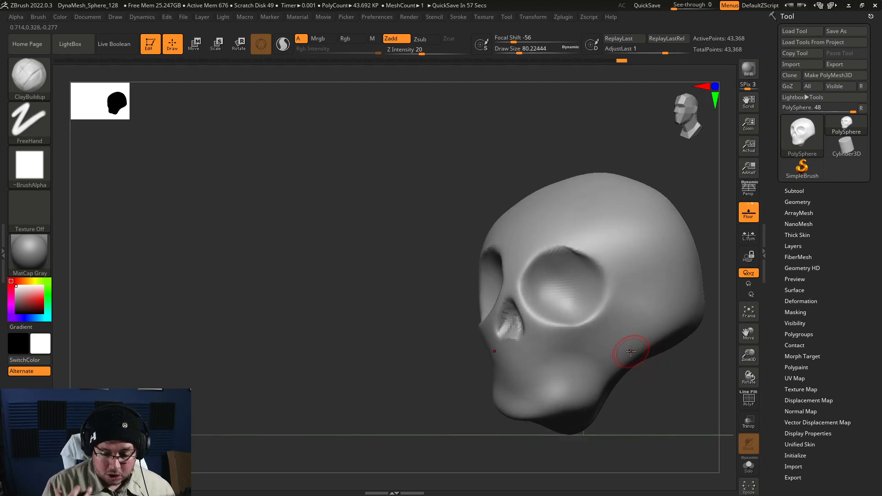
# Build up the cheekbones beneath the eye sockets and back toward the ears with ClayBuildup at draw size 112.
pyautogui.press('space')
pyautogui.moveTo(597, 320); pyautogui.dragTo(593, 335)
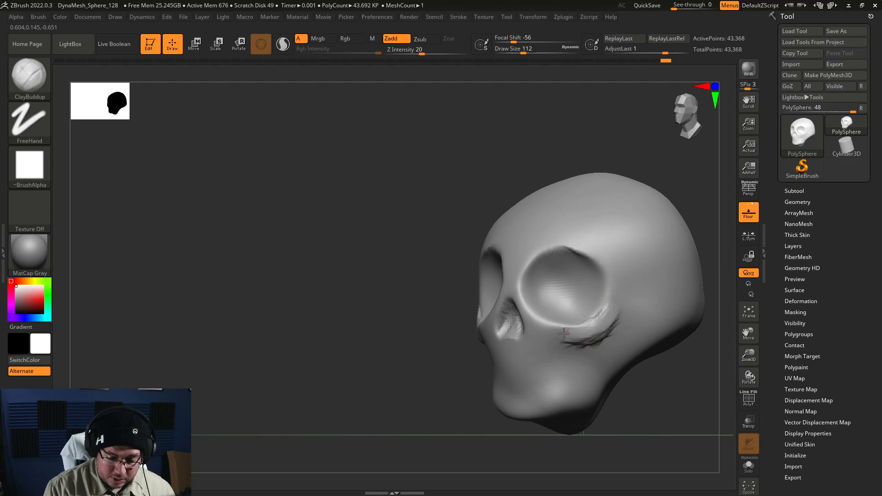
pyautogui.moveTo(566, 333)
pyautogui.mouseDown()
pyautogui.moveTo(607, 320)
pyautogui.moveTo(601, 329)
pyautogui.mouseUp()
pyautogui.moveTo(647, 375)
pyautogui.mouseDown()
pyautogui.moveTo(619, 316)
pyautogui.moveTo(597, 315)
pyautogui.moveTo(637, 314)
pyautogui.moveTo(647, 302)
pyautogui.mouseUp()
pyautogui.keyDown('alt'); pyautogui.moveTo(672, 341); pyautogui.dragTo(650, 388); pyautogui.keyUp('alt')
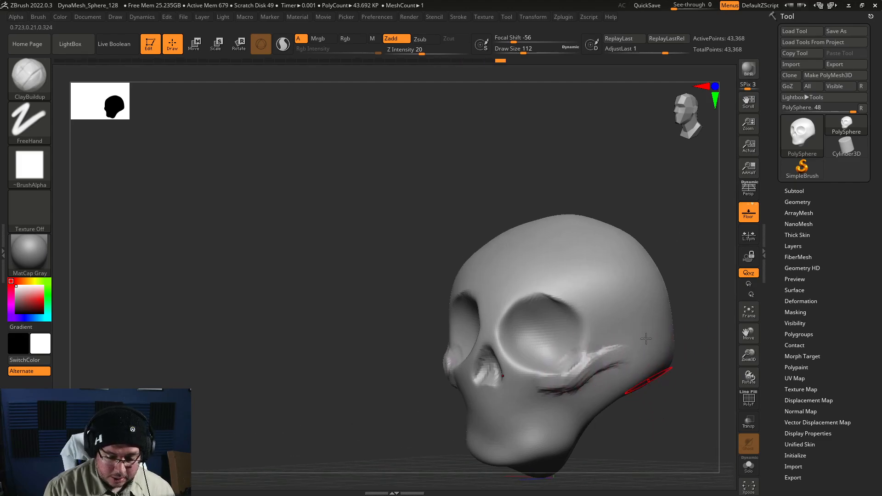
# Carve the temples behind the eye sockets with ClayBuildup strokes.
pyautogui.moveTo(606, 259)
pyautogui.mouseDown()
pyautogui.moveTo(575, 298)
pyautogui.moveTo(589, 275)
pyautogui.moveTo(573, 287)
pyautogui.mouseUp()
pyautogui.moveTo(588, 256)
pyautogui.mouseDown()
pyautogui.moveTo(610, 257)
pyautogui.moveTo(576, 295)
pyautogui.mouseUp()
pyautogui.moveTo(629, 277); pyautogui.dragTo(609, 326)
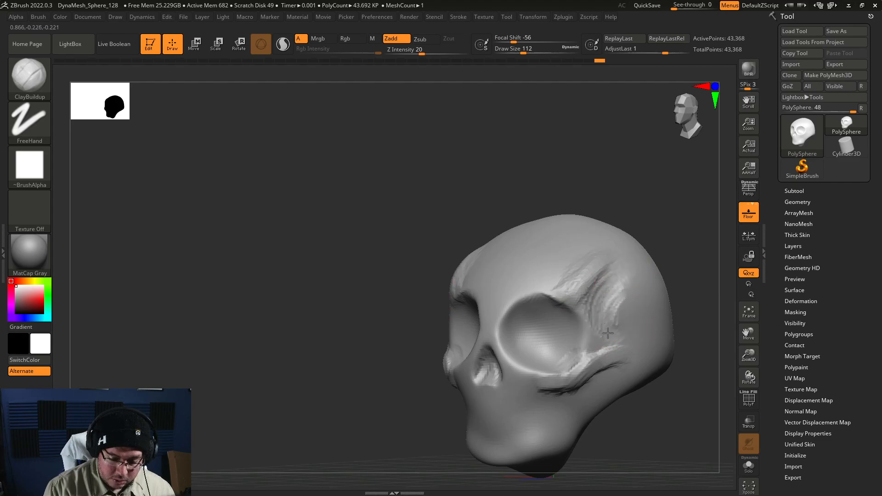
# Build up the brow ridges above the eye sockets with ClayBuildup at a draw size of about 90 and smooth them.
pyautogui.press('[')
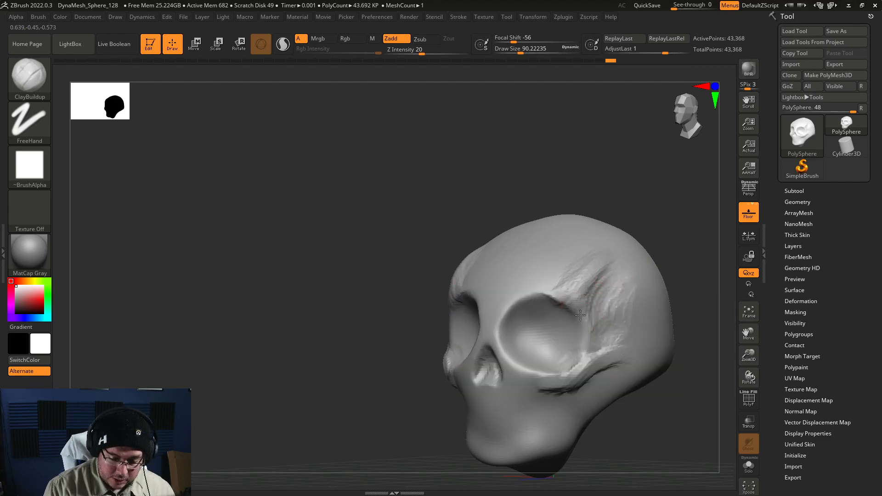
pyautogui.moveTo(522, 191)
pyautogui.mouseDown()
pyautogui.moveTo(577, 296)
pyautogui.moveTo(564, 308)
pyautogui.mouseUp()
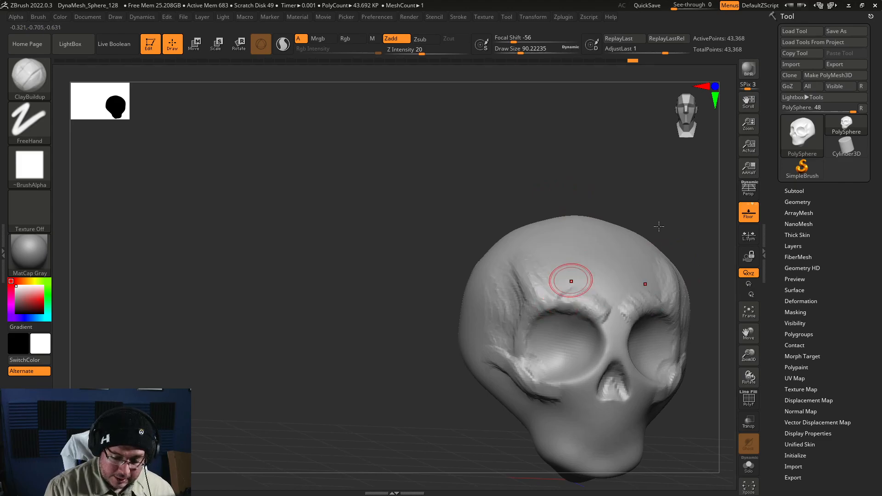
pyautogui.moveTo(580, 198); pyautogui.dragTo(643, 204)
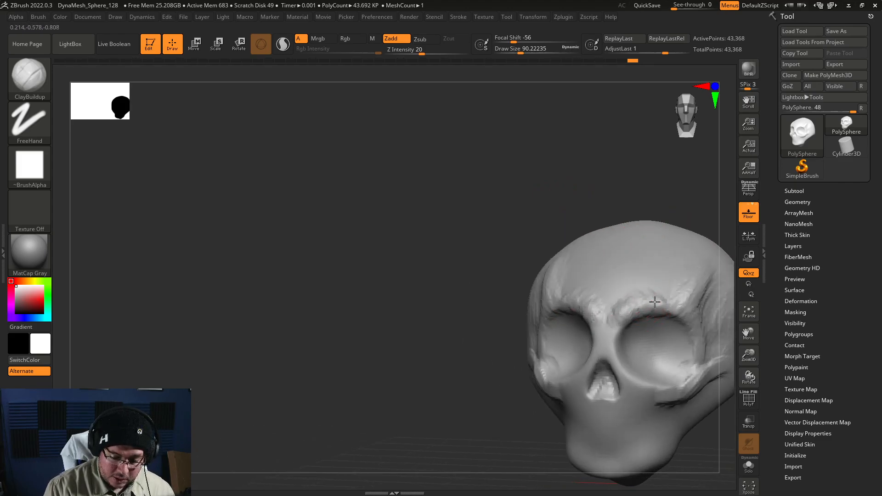
pyautogui.moveTo(668, 293); pyautogui.dragTo(655, 304)
pyautogui.moveTo(552, 221); pyautogui.dragTo(644, 216)
pyautogui.keyDown('shift'); pyautogui.moveTo(623, 301); pyautogui.dragTo(561, 296); pyautogui.keyUp('shift')
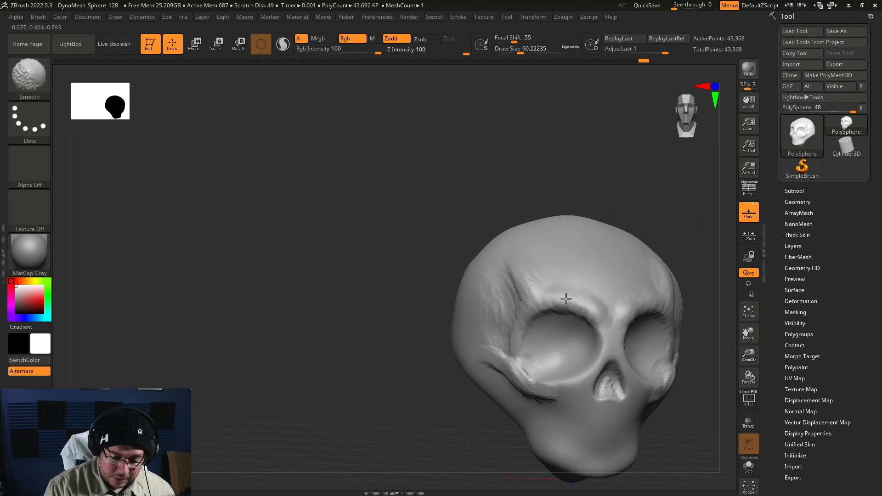
# Carve hollows under the cheekbones on both sides of the upper jaw and smooth the strokes.
pyautogui.moveTo(611, 432)
pyautogui.mouseDown()
pyautogui.moveTo(646, 394)
pyautogui.moveTo(667, 416)
pyautogui.moveTo(678, 392)
pyautogui.moveTo(668, 401)
pyautogui.mouseUp()
pyautogui.moveTo(611, 363)
pyautogui.mouseDown()
pyautogui.moveTo(610, 391)
pyautogui.moveTo(566, 400)
pyautogui.mouseUp()
pyautogui.moveTo(501, 412); pyautogui.dragTo(554, 403)
pyautogui.press('shift')
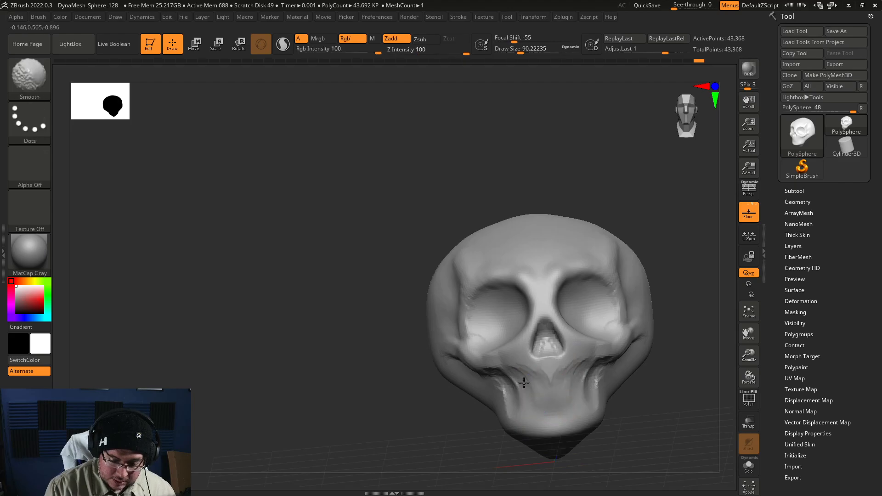
pyautogui.moveTo(645, 389); pyautogui.dragTo(609, 391)
pyautogui.moveTo(657, 408); pyautogui.dragTo(621, 358)
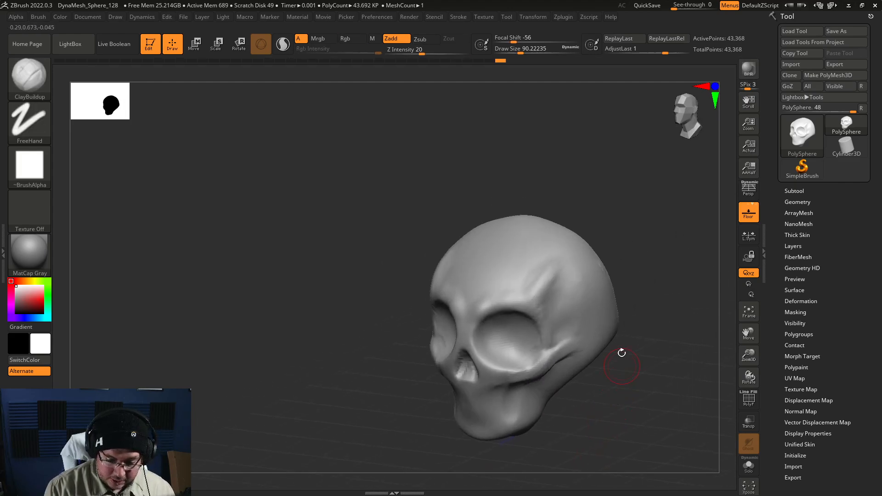
# Flatten the sides of the cranium into planes with the TrimDynamic brush at a draw size of about 293.
pyautogui.press('b')
pyautogui.press('t')
pyautogui.press('d')
pyautogui.press('space')
pyautogui.moveTo(628, 325); pyautogui.dragTo(640, 312)
pyautogui.press('space')
pyautogui.moveTo(641, 311); pyautogui.dragTo(649, 311)
pyautogui.moveTo(586, 281); pyautogui.dragTo(586, 279)
pyautogui.press('space')
pyautogui.moveTo(588, 287)
pyautogui.mouseDown()
pyautogui.moveTo(586, 276)
pyautogui.moveTo(576, 299)
pyautogui.mouseUp()
pyautogui.moveTo(577, 301)
pyautogui.keyDown('shift'); pyautogui.mouseDown(button='right')
pyautogui.moveTo(605, 305)
pyautogui.moveTo(596, 296)
pyautogui.mouseUp(button='right'); pyautogui.keyUp('shift')
pyautogui.moveTo(599, 271)
pyautogui.mouseDown()
pyautogui.moveTo(582, 266)
pyautogui.moveTo(582, 251)
pyautogui.mouseUp()
pyautogui.moveTo(581, 246); pyautogui.dragTo(593, 271, button='right')
pyautogui.moveTo(593, 239)
pyautogui.mouseDown()
pyautogui.moveTo(575, 222)
pyautogui.moveTo(538, 274)
pyautogui.mouseUp()
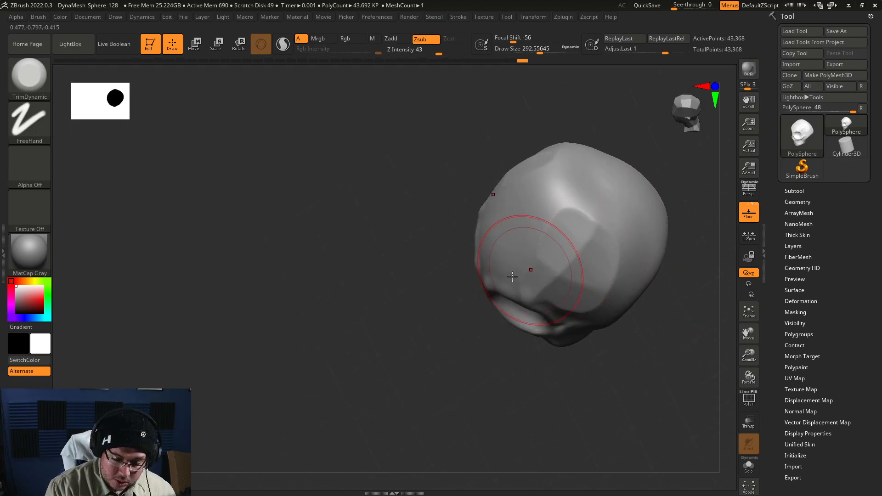
# Trim the top and back of the cranium into broad planes with TrimDynamic.
pyautogui.moveTo(532, 270); pyautogui.dragTo(563, 266, button='right')
pyautogui.moveTo(534, 246); pyautogui.dragTo(542, 189)
pyautogui.moveTo(600, 170); pyautogui.dragTo(604, 220, button='right')
pyautogui.moveTo(601, 217)
pyautogui.mouseDown()
pyautogui.moveTo(564, 195)
pyautogui.moveTo(606, 229)
pyautogui.mouseUp()
pyautogui.moveTo(623, 336); pyautogui.dragTo(619, 280, button='right')
pyautogui.moveTo(597, 195)
pyautogui.mouseDown()
pyautogui.moveTo(546, 212)
pyautogui.moveTo(528, 230)
pyautogui.moveTo(563, 186)
pyautogui.mouseUp()
pyautogui.moveTo(570, 183); pyautogui.dragTo(620, 188, button='right')
pyautogui.moveTo(615, 270)
pyautogui.mouseDown(button='right')
pyautogui.moveTo(467, 347)
pyautogui.moveTo(605, 240)
pyautogui.mouseUp(button='right')
pyautogui.moveTo(593, 304)
pyautogui.mouseDown()
pyautogui.moveTo(575, 328)
pyautogui.moveTo(577, 250)
pyautogui.mouseUp()
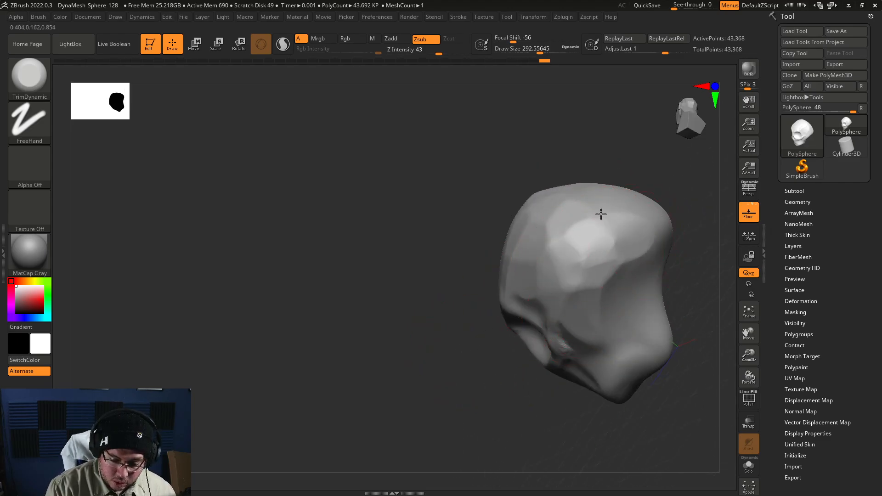
pyautogui.moveTo(598, 218); pyautogui.dragTo(573, 192, button='right')
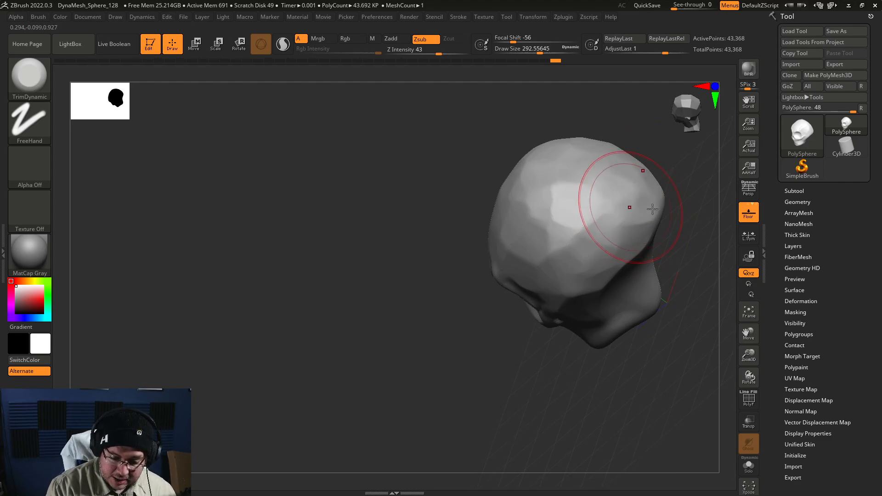
# Hollow out the underside of the skull behind the jaw with ClayBuildup at a draw size of about 172.
pyautogui.moveTo(678, 223)
pyautogui.mouseDown(button='right')
pyautogui.moveTo(650, 203)
pyautogui.moveTo(597, 326)
pyautogui.moveTo(617, 331)
pyautogui.mouseUp(button='right')
pyautogui.moveTo(573, 392)
pyautogui.mouseDown(button='right')
pyautogui.moveTo(644, 276)
pyautogui.moveTo(579, 312)
pyautogui.moveTo(634, 341)
pyautogui.moveTo(638, 417)
pyautogui.moveTo(616, 394)
pyautogui.moveTo(623, 360)
pyautogui.mouseUp(button='right')
pyautogui.press('b')
pyautogui.press('c')
pyautogui.press('b')
pyautogui.press('space')
pyautogui.moveTo(598, 304); pyautogui.dragTo(597, 314)
pyautogui.press('space')
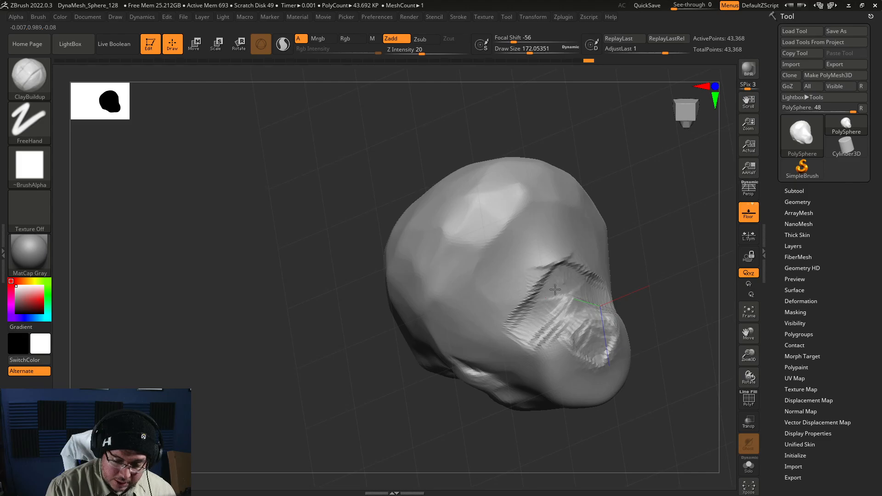
pyautogui.moveTo(514, 274); pyautogui.dragTo(556, 246)
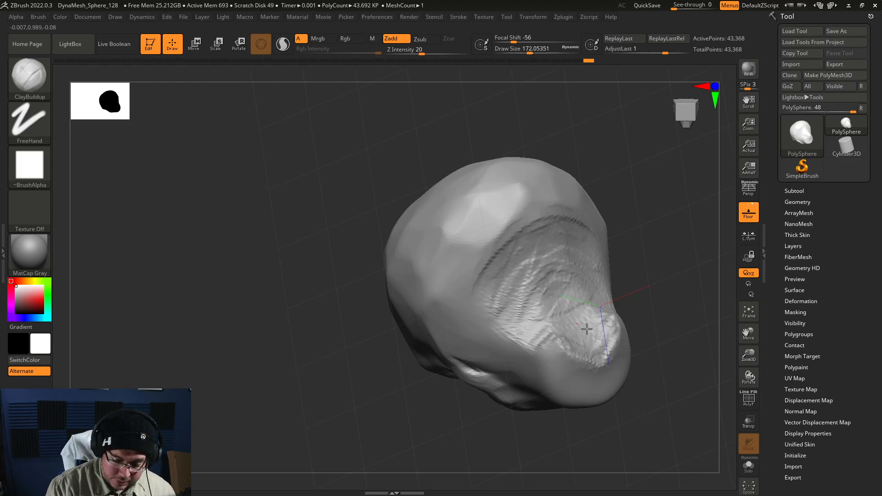
pyautogui.moveTo(585, 361); pyautogui.dragTo(593, 342)
# Carve the temple hollow behind the eye socket again with ClayBuildup at a draw size of about 104.
pyautogui.moveTo(653, 295)
pyautogui.mouseDown()
pyautogui.moveTo(554, 339)
pyautogui.moveTo(563, 344)
pyautogui.mouseUp()
pyautogui.moveTo(627, 367)
pyautogui.mouseDown()
pyautogui.moveTo(653, 392)
pyautogui.moveTo(669, 363)
pyautogui.moveTo(640, 320)
pyautogui.mouseUp()
pyautogui.moveTo(562, 319)
pyautogui.keyDown('alt'); pyautogui.mouseDown()
pyautogui.moveTo(517, 285)
pyautogui.moveTo(543, 276)
pyautogui.moveTo(537, 265)
pyautogui.moveTo(545, 321)
pyautogui.moveTo(536, 337)
pyautogui.moveTo(558, 317)
pyautogui.moveTo(517, 348)
pyautogui.moveTo(571, 267)
pyautogui.mouseUp(); pyautogui.keyUp('alt')
pyautogui.moveTo(552, 294)
pyautogui.keyDown('alt'); pyautogui.mouseDown()
pyautogui.moveTo(542, 276)
pyautogui.moveTo(617, 238)
pyautogui.mouseUp(); pyautogui.keyUp('alt')
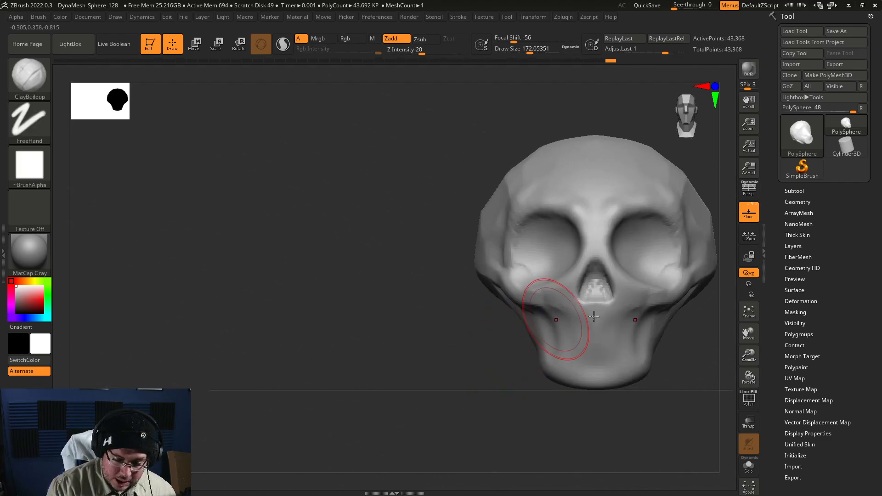
pyautogui.moveTo(556, 276)
pyautogui.mouseDown()
pyautogui.moveTo(467, 368)
pyautogui.moveTo(575, 276)
pyautogui.mouseUp()
pyautogui.press('space')
pyautogui.moveTo(602, 221); pyautogui.dragTo(614, 275)
# Deepen and widen the temple hollow behind the eye socket with ClayBuildup at a draw size of about 140.
pyautogui.press('space')
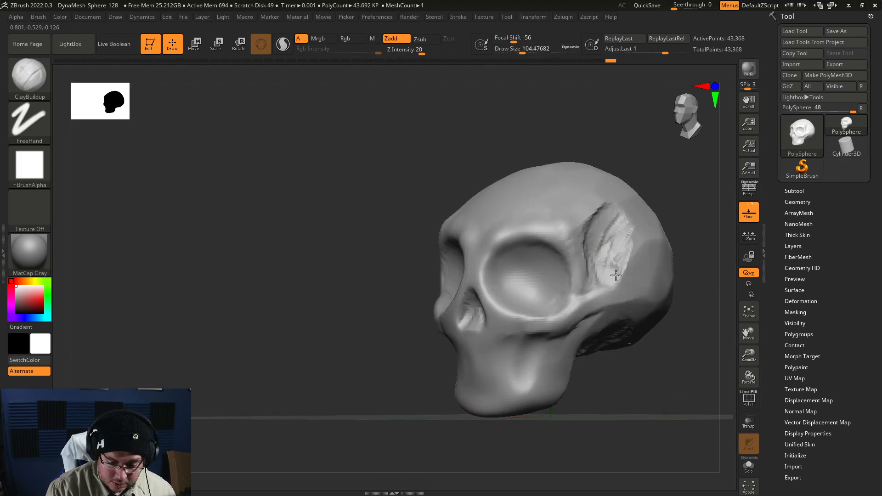
pyautogui.moveTo(641, 244)
pyautogui.keyDown('alt'); pyautogui.mouseDown()
pyautogui.moveTo(637, 233)
pyautogui.moveTo(625, 246)
pyautogui.moveTo(618, 208)
pyautogui.mouseUp(); pyautogui.keyUp('alt')
pyautogui.moveTo(616, 205); pyautogui.dragTo(624, 193, button='right')
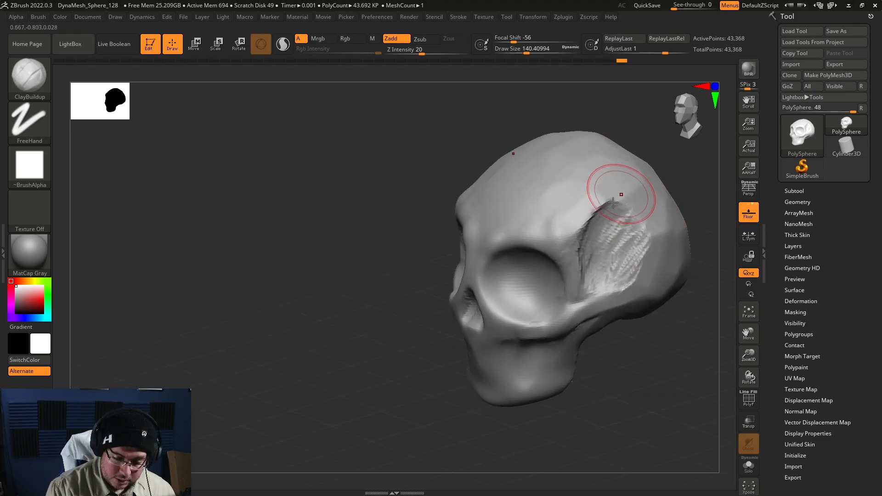
pyautogui.keyDown('alt'); pyautogui.moveTo(630, 223); pyautogui.dragTo(639, 238); pyautogui.keyUp('alt')
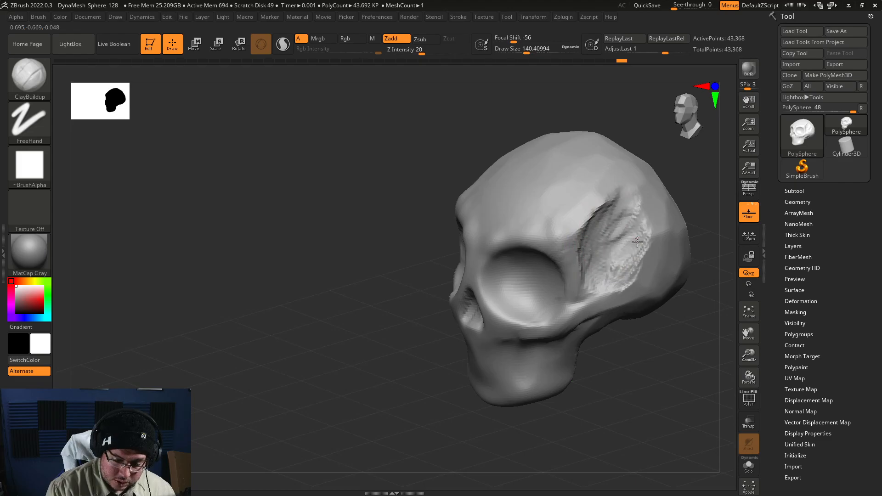
pyautogui.rightClick(604, 254)
pyautogui.moveTo(608, 267); pyautogui.dragTo(584, 256, button='right')
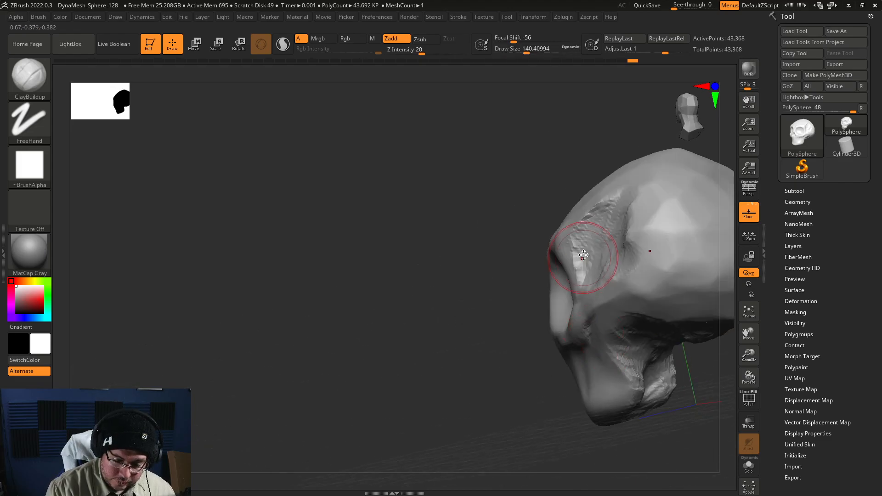
# Carve the temple's front edge and the hollow beneath the cheekbone with ClayBuildup at a draw size of about 71.
pyautogui.press('space')
pyautogui.moveTo(580, 250); pyautogui.dragTo(574, 247)
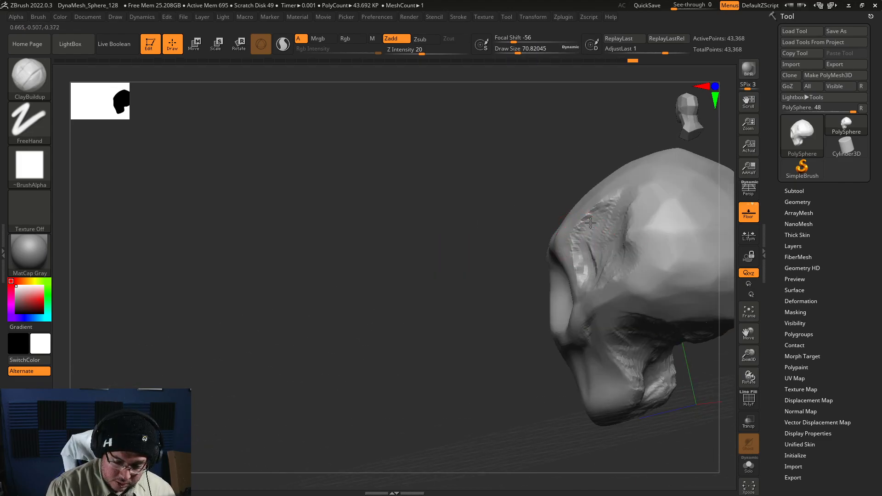
pyautogui.moveTo(530, 327); pyautogui.dragTo(609, 286, button='right')
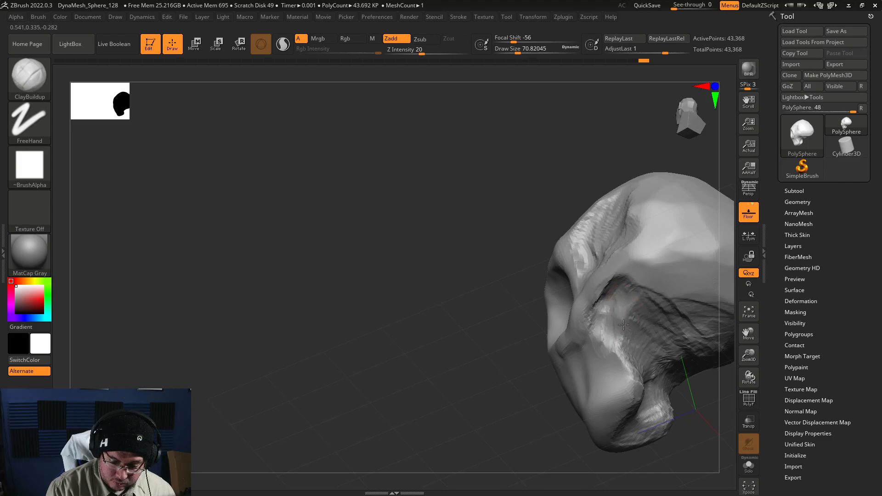
pyautogui.moveTo(613, 348); pyautogui.dragTo(612, 319, button='right')
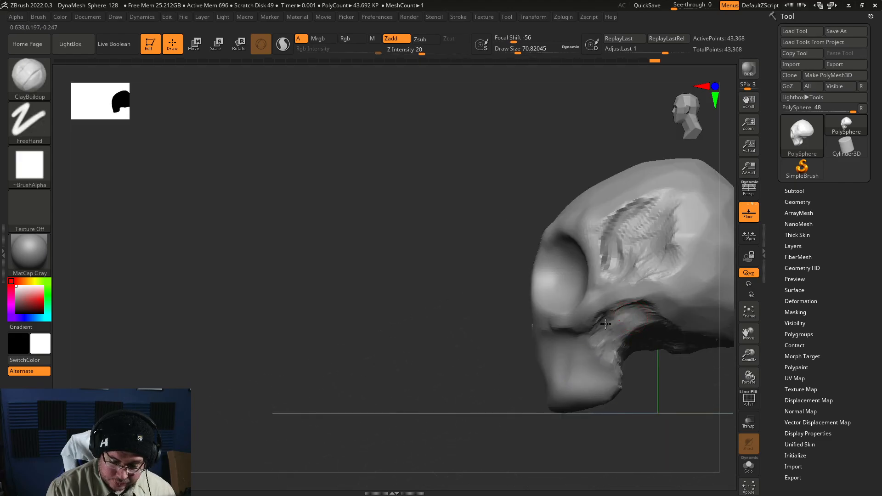
# Trim the top and back of the cranium into cleaner planes with TrimDynamic at a draw size of about 234.
pyautogui.keyDown('alt'); pyautogui.moveTo(666, 365); pyautogui.dragTo(588, 262, button='right'); pyautogui.keyUp('alt')
pyautogui.moveTo(619, 343)
pyautogui.keyDown('ctrl'); pyautogui.mouseDown(button='right')
pyautogui.moveTo(627, 351)
pyautogui.moveTo(644, 329)
pyautogui.moveTo(636, 402)
pyautogui.moveTo(658, 432)
pyautogui.moveTo(644, 416)
pyautogui.moveTo(645, 373)
pyautogui.mouseUp(button='right'); pyautogui.keyUp('ctrl')
pyautogui.keyDown('alt'); pyautogui.moveTo(645, 373); pyautogui.dragTo(620, 409, button='right'); pyautogui.keyUp('alt')
pyautogui.press('b')
pyautogui.press('t')
pyautogui.press('d')
pyautogui.press('s')
pyautogui.moveTo(634, 304); pyautogui.dragTo(641, 303)
pyautogui.moveTo(622, 199); pyautogui.dragTo(614, 215, button='right')
pyautogui.press('s')
pyautogui.moveTo(614, 215); pyautogui.dragTo(625, 216)
pyautogui.moveTo(637, 221)
pyautogui.mouseDown(button='right')
pyautogui.moveTo(643, 253)
pyautogui.moveTo(639, 246)
pyautogui.mouseUp(button='right')
pyautogui.moveTo(572, 223); pyautogui.dragTo(560, 251)
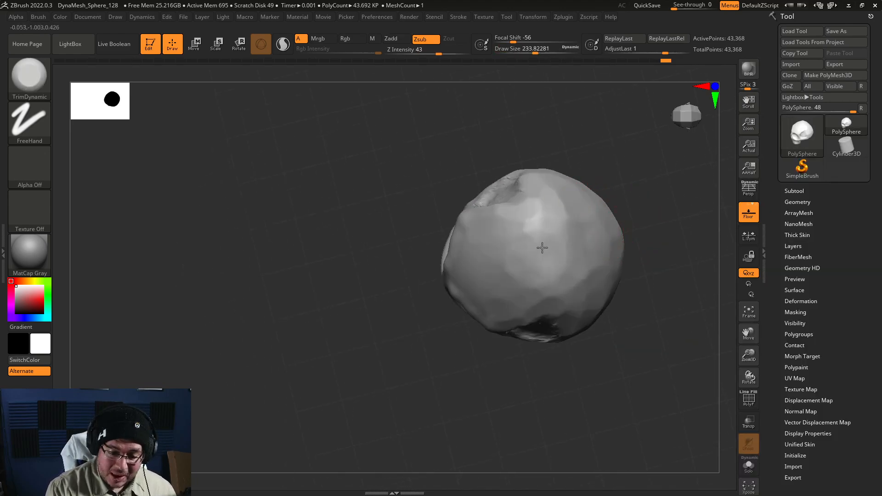
# Even out the rough temple hollows and cranium sides with TrimDynamic, raising the draw size to about 324.
pyautogui.moveTo(528, 199); pyautogui.dragTo(605, 247, button='right')
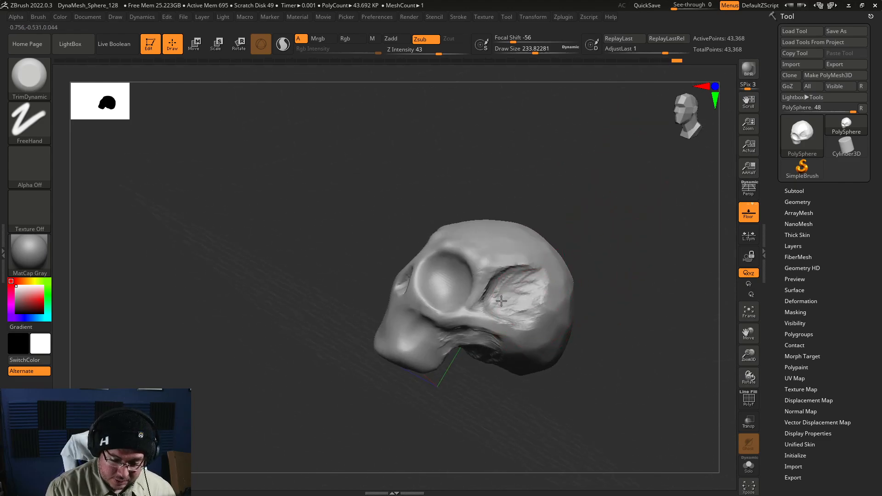
pyautogui.moveTo(531, 281)
pyautogui.mouseDown(button='right')
pyautogui.moveTo(611, 279)
pyautogui.moveTo(518, 312)
pyautogui.mouseUp(button='right')
pyautogui.moveTo(429, 359); pyautogui.dragTo(579, 263, button='right')
pyautogui.moveTo(574, 351); pyautogui.dragTo(581, 354, button='right')
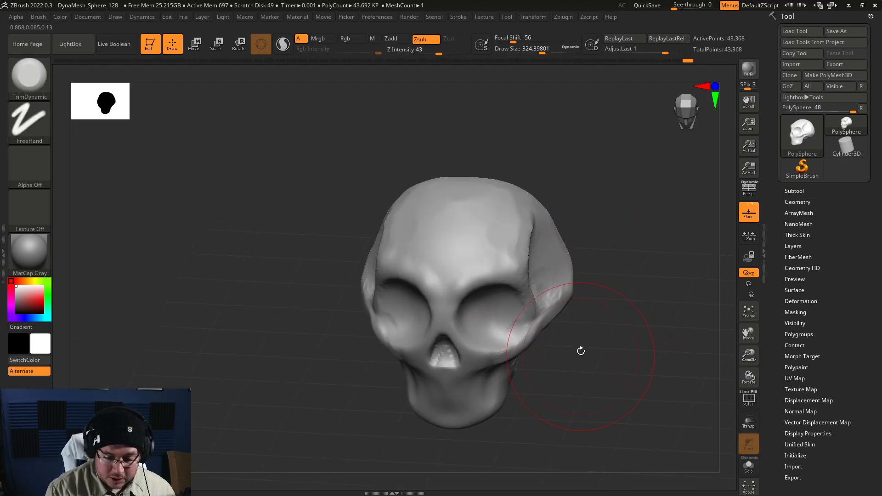
# Push the sides of the skull inward with the Move brush at a draw size of about 393.
pyautogui.moveTo(605, 310); pyautogui.dragTo(599, 315, button='right')
pyautogui.press('b')
pyautogui.press('m')
pyautogui.press('v')
pyautogui.press('s')
pyautogui.moveTo(595, 293); pyautogui.dragTo(599, 286)
pyautogui.moveTo(602, 289); pyautogui.dragTo(606, 324, button='right')
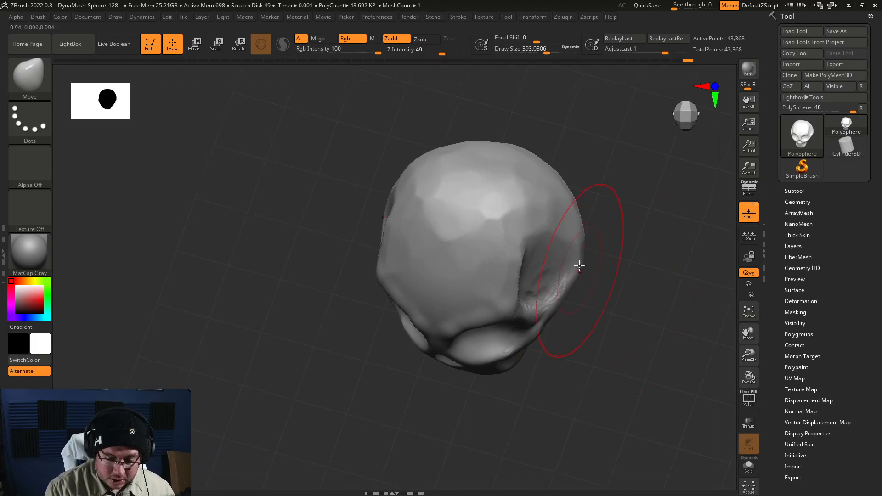
pyautogui.moveTo(578, 243); pyautogui.dragTo(566, 240)
pyautogui.moveTo(570, 271); pyautogui.dragTo(563, 268)
# Adjust the cheekbone outline from the front with the Move brush at a draw size of about 172.
pyautogui.moveTo(603, 294)
pyautogui.keyDown('shift'); pyautogui.mouseDown(button='right')
pyautogui.moveTo(603, 234)
pyautogui.moveTo(605, 262)
pyautogui.mouseUp(button='right'); pyautogui.keyUp('shift')
pyautogui.press('s')
pyautogui.moveTo(606, 269); pyautogui.dragTo(597, 270)
pyautogui.moveTo(600, 271)
pyautogui.mouseDown(button='right')
pyautogui.moveTo(611, 274)
pyautogui.moveTo(605, 269)
pyautogui.mouseUp(button='right')
pyautogui.press('s')
pyautogui.moveTo(611, 264); pyautogui.dragTo(606, 262)
pyautogui.moveTo(599, 277)
pyautogui.mouseDown(button='right')
pyautogui.moveTo(612, 292)
pyautogui.moveTo(599, 284)
pyautogui.moveTo(579, 305)
pyautogui.mouseUp(button='right')
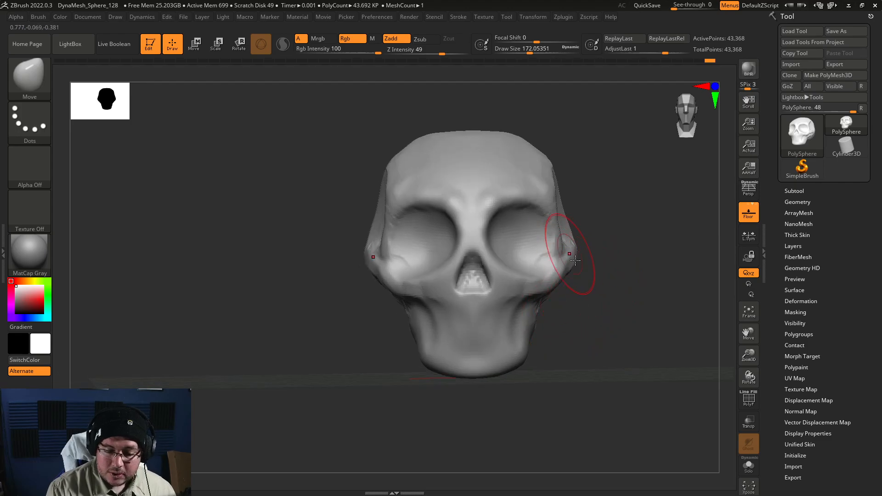
pyautogui.moveTo(587, 191)
pyautogui.mouseDown(button='right')
pyautogui.moveTo(593, 197)
pyautogui.moveTo(597, 187)
pyautogui.mouseUp(button='right')
pyautogui.press('s')
pyautogui.moveTo(573, 193); pyautogui.dragTo(568, 193)
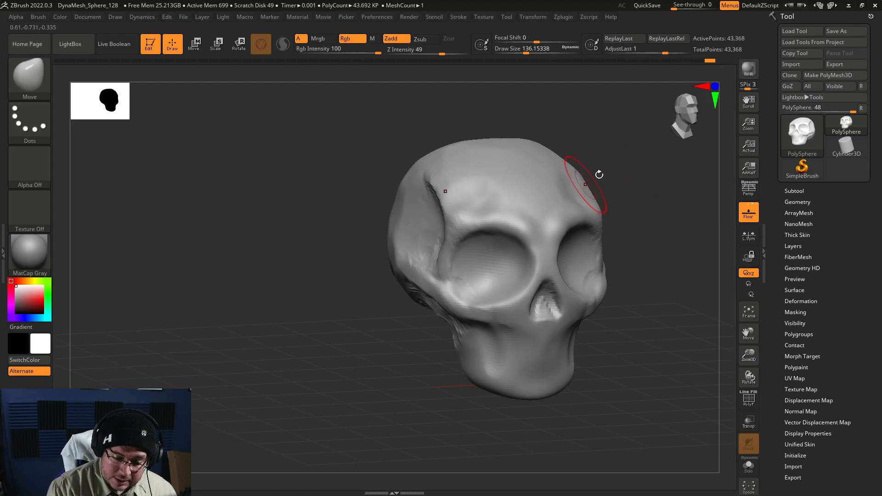
pyautogui.moveTo(595, 177); pyautogui.dragTo(580, 196, button='right')
pyautogui.hotkey('ctrl', 'z')
# Build a ridge from the temple's front edge to the outer brow with ClayBuildup at a draw size of about 101.
pyautogui.press('b')
pyautogui.press('c')
pyautogui.press('b')
pyautogui.press('s')
pyautogui.moveTo(585, 193); pyautogui.dragTo(579, 194)
pyautogui.moveTo(592, 226); pyautogui.dragTo(598, 193, button='right')
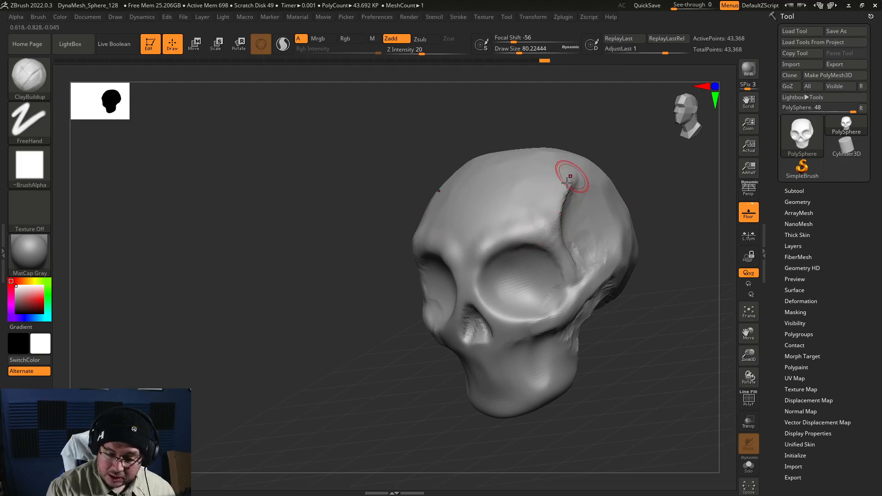
pyautogui.press('s')
pyautogui.moveTo(558, 196); pyautogui.dragTo(561, 195)
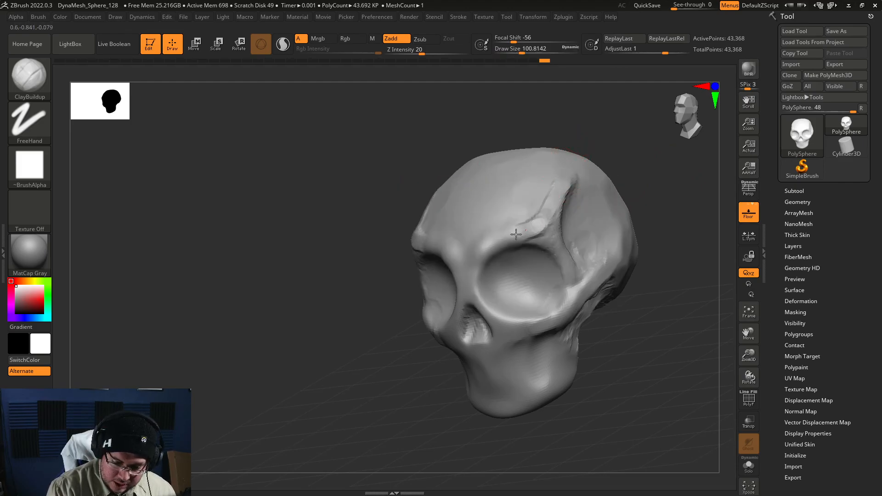
pyautogui.hotkey('ctrl', 'z')
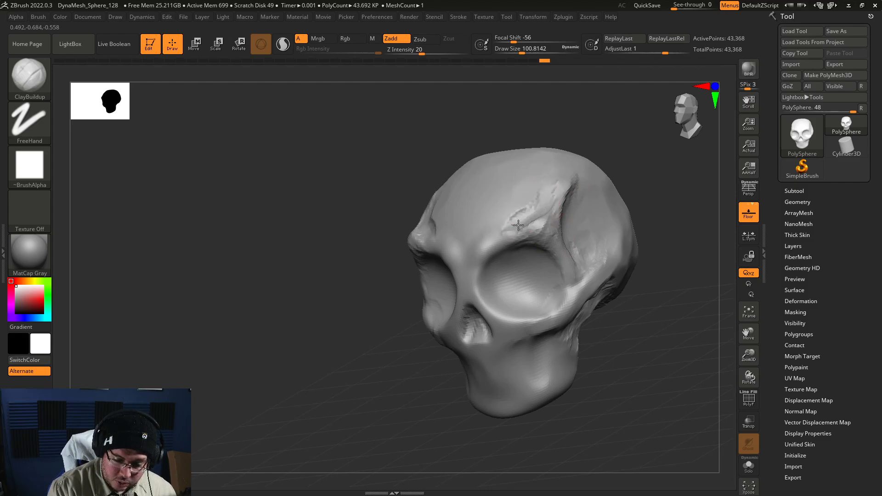
# Thicken the outer brow ridge and blend clay up onto the forehead with ClayBuildup.
pyautogui.moveTo(571, 182); pyautogui.dragTo(539, 225, button='right')
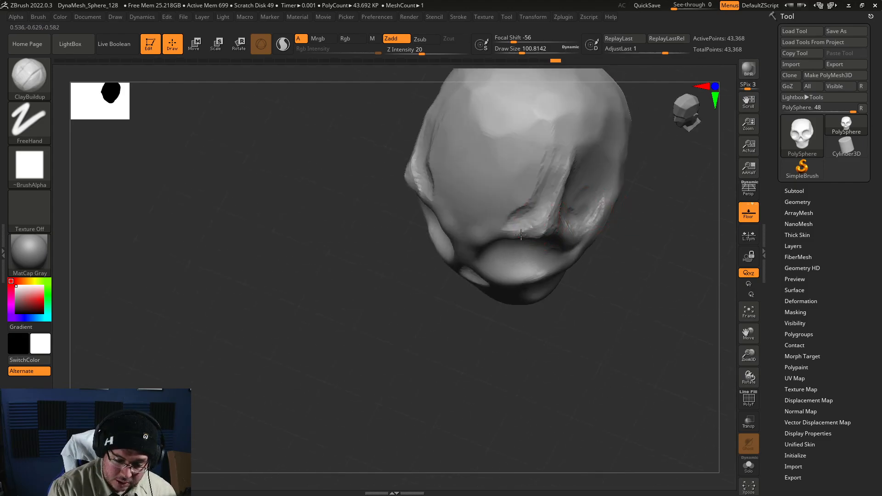
pyautogui.moveTo(515, 207)
pyautogui.mouseDown()
pyautogui.moveTo(538, 184)
pyautogui.moveTo(545, 150)
pyautogui.mouseUp()
pyautogui.moveTo(527, 182)
pyautogui.mouseDown()
pyautogui.moveTo(561, 159)
pyautogui.moveTo(569, 177)
pyautogui.mouseUp()
pyautogui.moveTo(580, 299)
pyautogui.mouseDown()
pyautogui.moveTo(597, 302)
pyautogui.moveTo(574, 257)
pyautogui.mouseUp()
# Reshape the brow ridge above the eye socket with the Move brush at a draw size of about 145.
pyautogui.press('b')
pyautogui.press('m')
pyautogui.press('v')
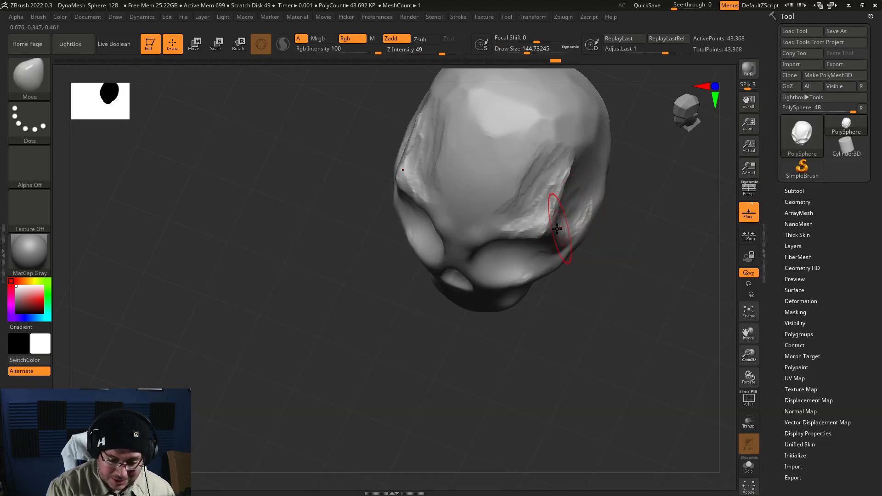
pyautogui.moveTo(547, 222)
pyautogui.mouseDown()
pyautogui.moveTo(556, 192)
pyautogui.moveTo(506, 239)
pyautogui.moveTo(503, 222)
pyautogui.moveTo(506, 246)
pyautogui.moveTo(562, 206)
pyautogui.mouseUp()
pyautogui.moveTo(561, 207)
pyautogui.mouseDown(button='right')
pyautogui.moveTo(579, 202)
pyautogui.moveTo(528, 218)
pyautogui.mouseUp(button='right')
pyautogui.moveTo(528, 218); pyautogui.dragTo(503, 206)
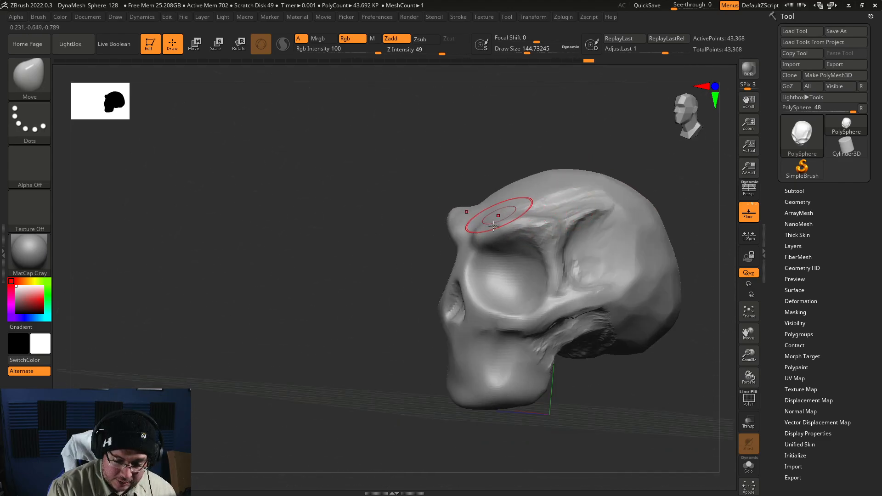
pyautogui.moveTo(503, 207); pyautogui.dragTo(569, 160, button='right')
pyautogui.moveTo(479, 211); pyautogui.dragTo(534, 178, button='right')
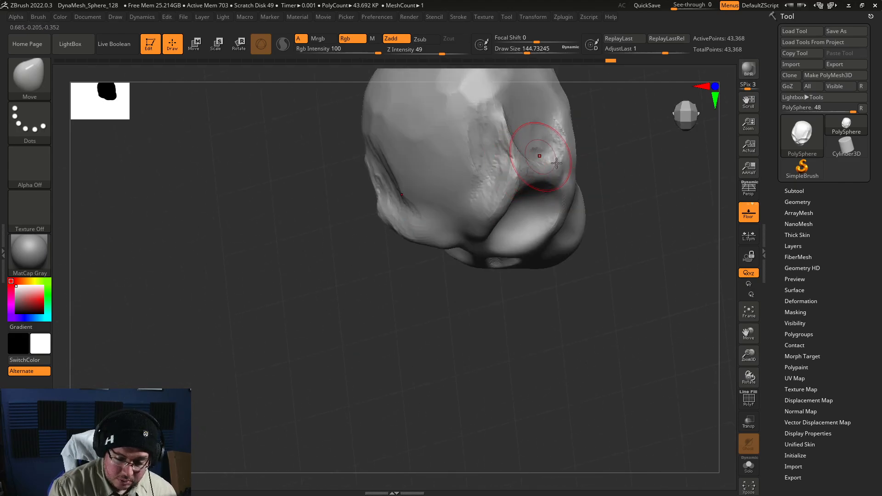
# Reinforce the ridge along the temple and carve beside the brow with ClayBuildup at a draw size of about 94.
pyautogui.press('b')
pyautogui.press('c')
pyautogui.press('b')
pyautogui.press('space')
pyautogui.moveTo(519, 151); pyautogui.dragTo(512, 150)
pyautogui.moveTo(495, 120); pyautogui.dragTo(510, 178)
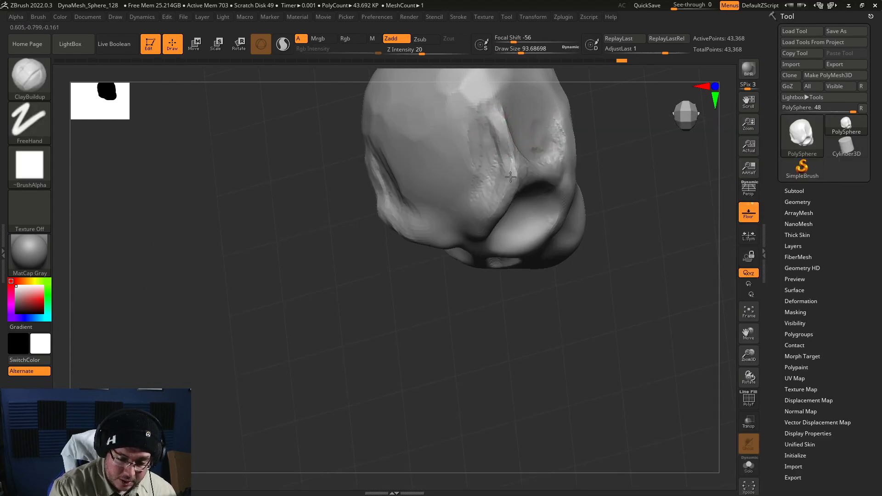
pyautogui.moveTo(500, 95); pyautogui.dragTo(498, 133, button='right')
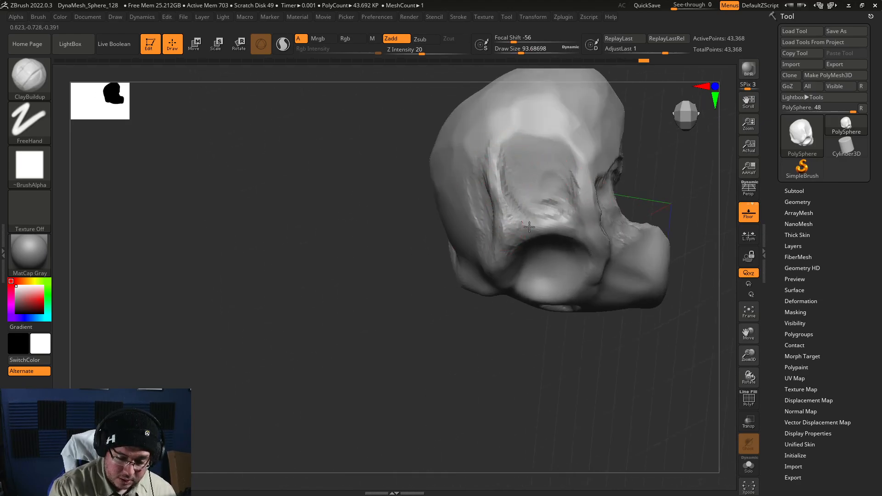
pyautogui.keyDown('alt'); pyautogui.moveTo(504, 223); pyautogui.dragTo(499, 190); pyautogui.keyUp('alt')
# Remesh the skull with DynaMesh to even out its surface.
pyautogui.moveTo(501, 198)
pyautogui.mouseDown(button='right')
pyautogui.moveTo(532, 289)
pyautogui.moveTo(629, 222)
pyautogui.moveTo(635, 202)
pyautogui.mouseUp(button='right')
pyautogui.keyDown('ctrl'); pyautogui.moveTo(635, 203); pyautogui.dragTo(639, 217); pyautogui.keyUp('ctrl')
pyautogui.moveTo(639, 217); pyautogui.dragTo(622, 291, button='right')
pyautogui.moveTo(623, 291)
pyautogui.keyDown('ctrl'); pyautogui.mouseDown(button='right')
pyautogui.moveTo(640, 274)
pyautogui.moveTo(627, 214)
pyautogui.mouseUp(button='right'); pyautogui.keyUp('ctrl')
# Flatten the brow and temple ridge with TrimDynamic at a draw size of about 108.
pyautogui.press('b')
pyautogui.press('n')
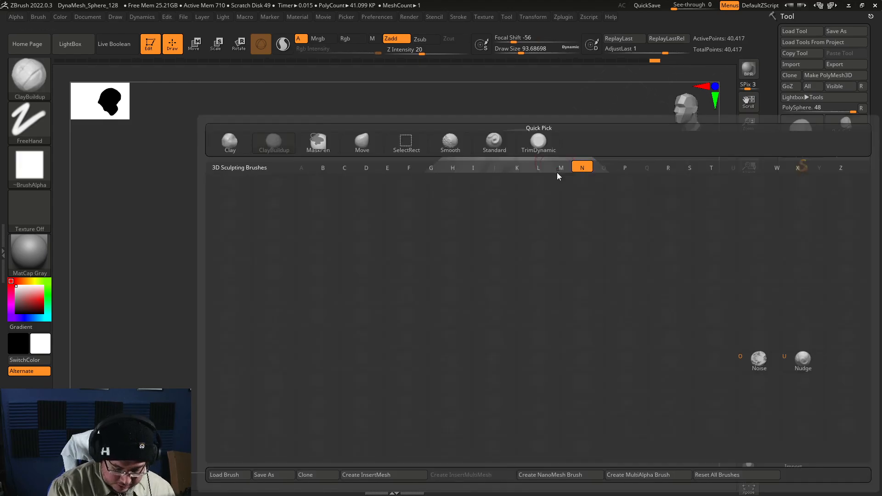
pyautogui.press('b')
pyautogui.press('t')
pyautogui.press('d')
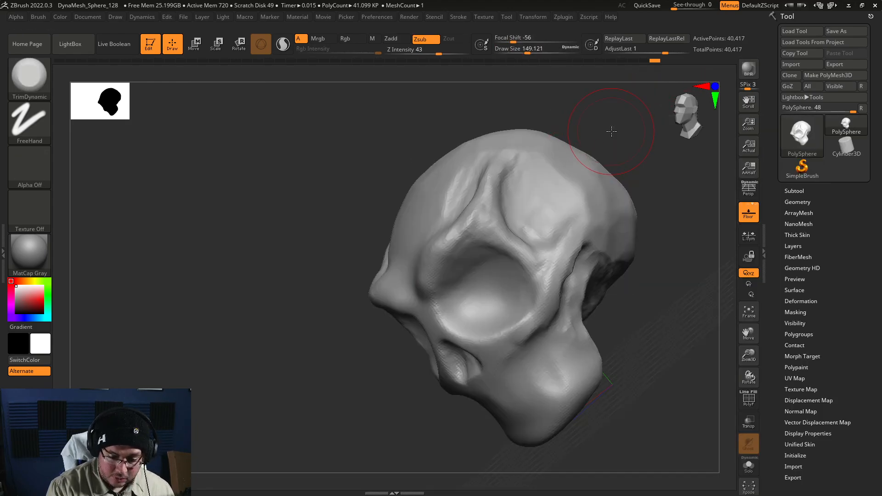
pyautogui.moveTo(610, 132); pyautogui.dragTo(557, 175, button='right')
pyautogui.moveTo(456, 281); pyautogui.dragTo(442, 254, button='right')
pyautogui.moveTo(544, 156); pyautogui.dragTo(524, 175, button='right')
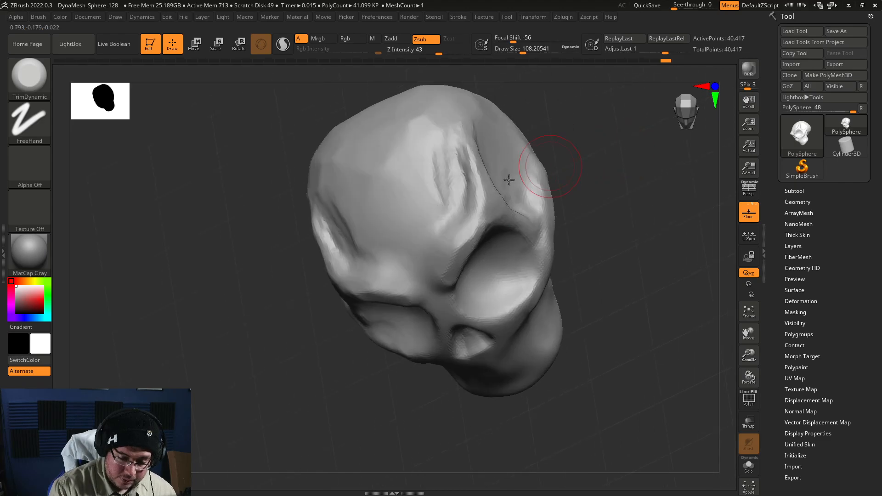
# Smooth the groove in the forehead beside the temple ridge and trim the ridge's edge.
pyautogui.moveTo(461, 169)
pyautogui.keyDown('shift'); pyautogui.mouseDown()
pyautogui.moveTo(453, 211)
pyautogui.moveTo(473, 198)
pyautogui.mouseUp(); pyautogui.keyUp('shift')
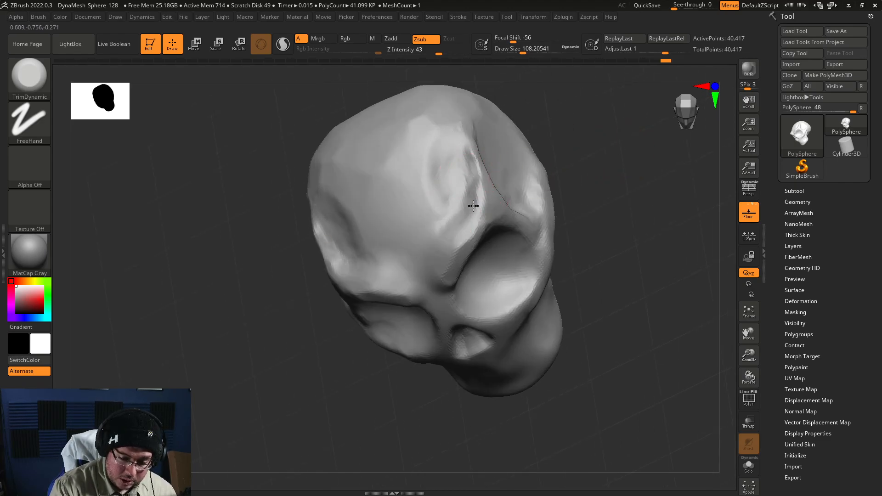
pyautogui.moveTo(516, 108); pyautogui.dragTo(539, 106, button='right')
pyautogui.moveTo(479, 147); pyautogui.dragTo(487, 149)
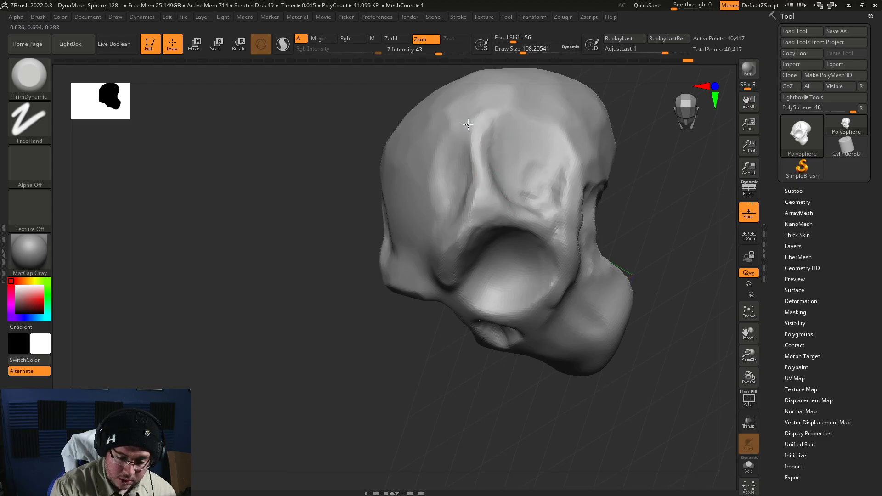
pyautogui.moveTo(625, 232); pyautogui.dragTo(506, 211, button='right')
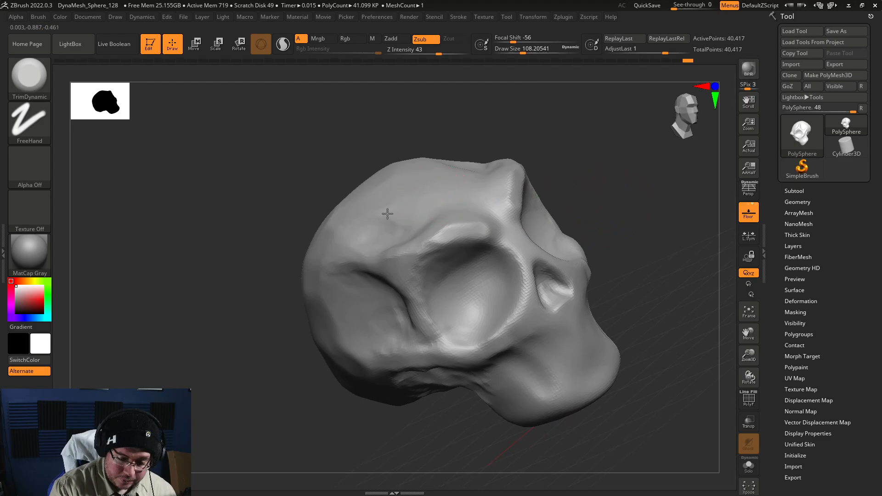
# Fill out the forehead above the brows with ClayBuildup at a draw size of about 128.
pyautogui.moveTo(529, 114); pyautogui.dragTo(516, 175, button='right')
pyautogui.press('b')
pyautogui.press('c')
pyautogui.press('b')
pyautogui.press('space')
pyautogui.moveTo(413, 180); pyautogui.dragTo(416, 180)
pyautogui.moveTo(406, 140)
pyautogui.mouseDown()
pyautogui.moveTo(372, 227)
pyautogui.moveTo(394, 202)
pyautogui.moveTo(419, 222)
pyautogui.moveTo(459, 233)
pyautogui.moveTo(425, 224)
pyautogui.mouseUp()
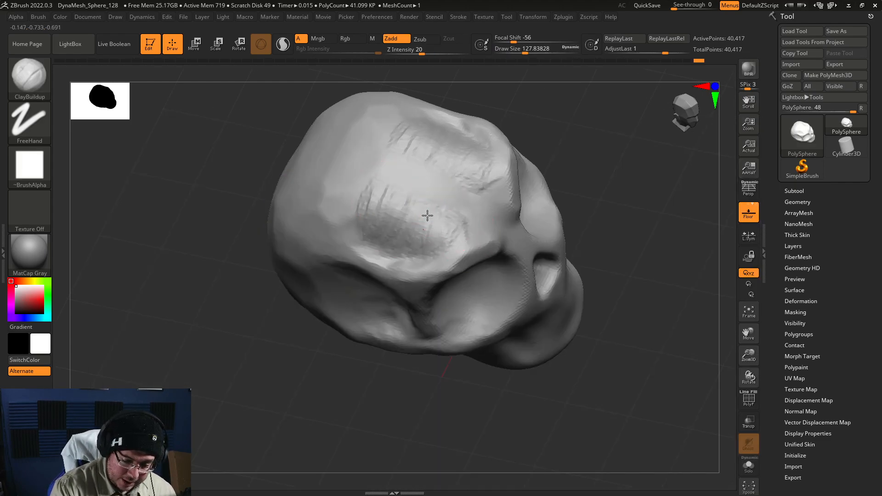
pyautogui.moveTo(362, 219)
pyautogui.mouseDown()
pyautogui.moveTo(377, 138)
pyautogui.moveTo(399, 202)
pyautogui.moveTo(423, 213)
pyautogui.mouseUp()
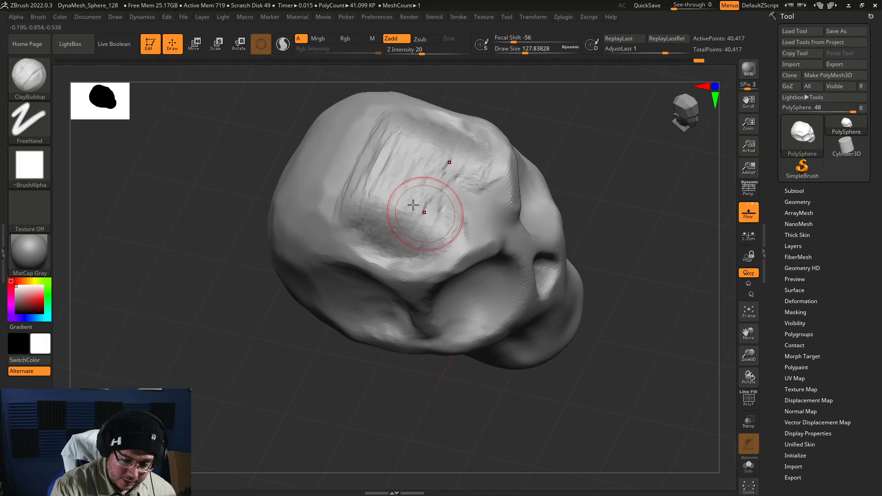
# Flatten and smooth the built-up forehead with TrimDynamic at a draw size of about 167.
pyautogui.press('b')
pyautogui.press('t')
pyautogui.press('d')
pyautogui.press('space')
pyautogui.moveTo(411, 179); pyautogui.dragTo(409, 179)
pyautogui.moveTo(406, 161)
pyautogui.mouseDown()
pyautogui.moveTo(393, 168)
pyautogui.moveTo(379, 134)
pyautogui.moveTo(376, 161)
pyautogui.moveTo(389, 145)
pyautogui.mouseUp()
pyautogui.press('space')
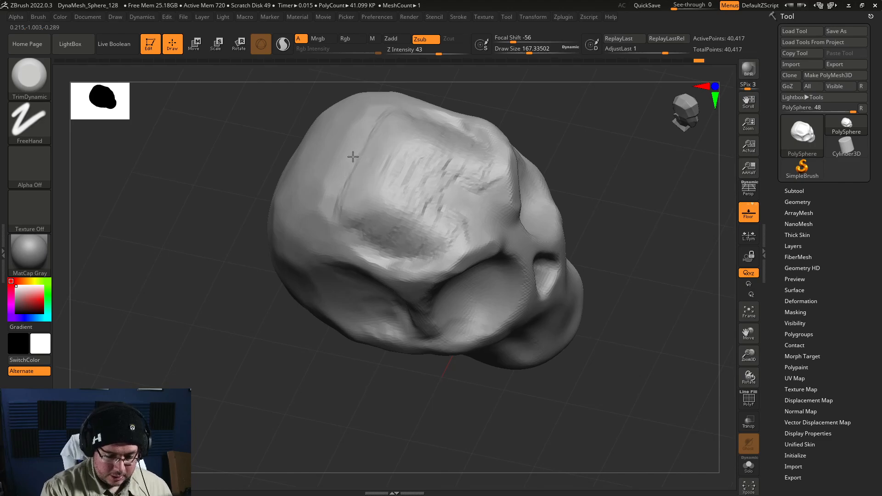
pyautogui.moveTo(418, 237)
pyautogui.mouseDown()
pyautogui.moveTo(452, 222)
pyautogui.moveTo(420, 216)
pyautogui.mouseUp()
pyautogui.moveTo(414, 179)
pyautogui.keyDown('shift'); pyautogui.mouseDown()
pyautogui.moveTo(398, 163)
pyautogui.moveTo(404, 212)
pyautogui.moveTo(368, 211)
pyautogui.mouseUp(); pyautogui.keyUp('shift')
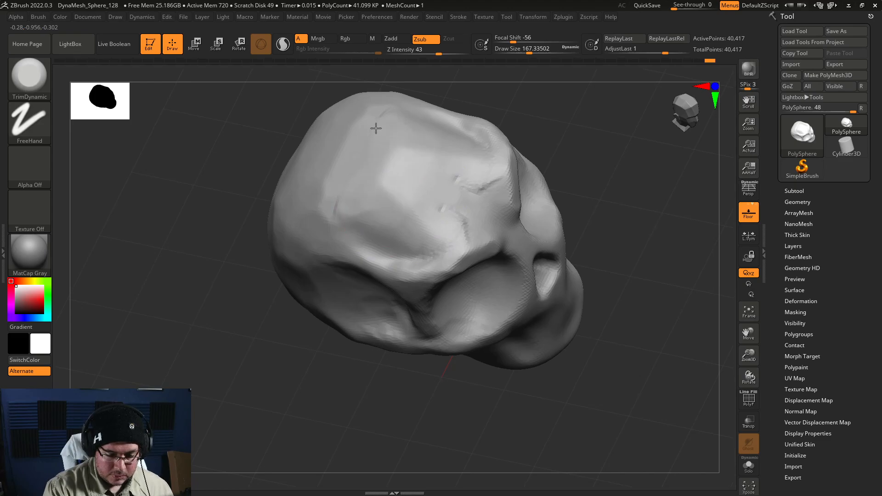
# Trim the brow ridges above the eye sockets with TrimDynamic.
pyautogui.moveTo(623, 196)
pyautogui.mouseDown()
pyautogui.moveTo(601, 189)
pyautogui.moveTo(517, 210)
pyautogui.mouseUp()
pyautogui.moveTo(401, 239); pyautogui.dragTo(419, 242)
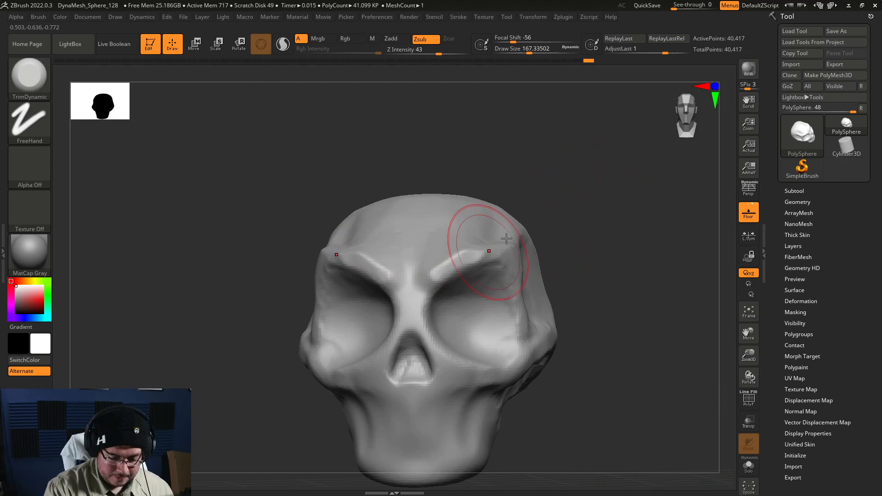
pyautogui.moveTo(575, 251); pyautogui.dragTo(627, 248)
pyautogui.moveTo(462, 269); pyautogui.dragTo(463, 259)
pyautogui.moveTo(579, 258); pyautogui.dragTo(487, 261)
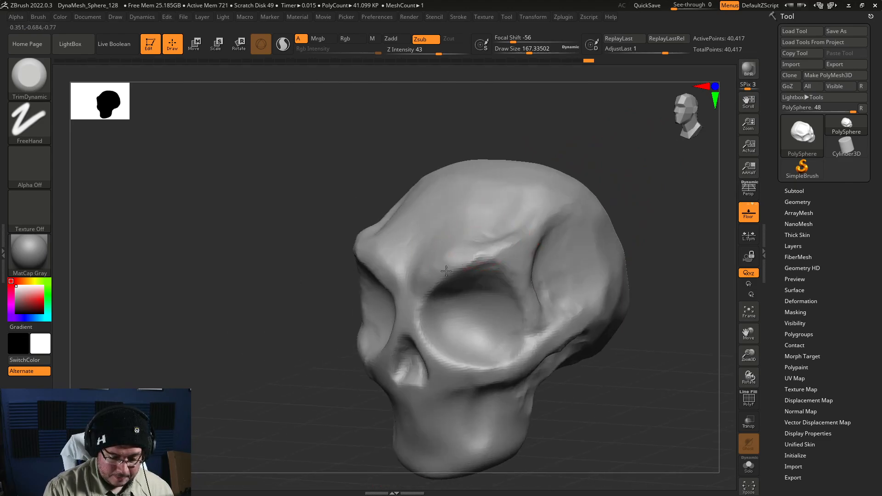
pyautogui.moveTo(610, 318)
pyautogui.mouseDown()
pyautogui.moveTo(650, 335)
pyautogui.moveTo(545, 340)
pyautogui.moveTo(589, 339)
pyautogui.mouseUp()
# Reshape the brow ridge and eye socket rims with the Move brush.
pyautogui.press('b')
pyautogui.press('m')
pyautogui.press('v')
pyautogui.press('space')
pyautogui.moveTo(572, 298); pyautogui.dragTo(547, 300)
pyautogui.press('space')
pyautogui.moveTo(546, 304); pyautogui.dragTo(540, 308)
pyautogui.moveTo(590, 318)
pyautogui.mouseDown()
pyautogui.moveTo(526, 319)
pyautogui.moveTo(543, 317)
pyautogui.mouseUp()
pyautogui.press('space')
pyautogui.moveTo(545, 315); pyautogui.dragTo(549, 315)
# Pull the nasal bridge and upper jaw forward with the Move brush, using a draw size of about 251.
pyautogui.moveTo(726, 391); pyautogui.dragTo(692, 368)
pyautogui.press('space')
pyautogui.click(697, 355)
pyautogui.press('space')
pyautogui.moveTo(645, 254)
pyautogui.mouseDown()
pyautogui.moveTo(666, 252)
pyautogui.moveTo(649, 289)
pyautogui.moveTo(635, 267)
pyautogui.moveTo(622, 264)
pyautogui.moveTo(612, 278)
pyautogui.mouseUp()
pyautogui.press('space')
pyautogui.moveTo(446, 299); pyautogui.dragTo(528, 308)
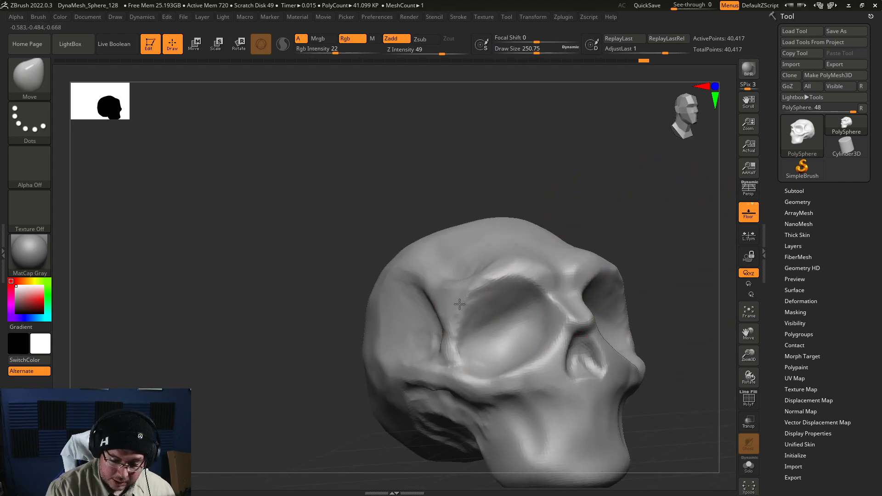
# Adjust the outer rims of the eye sockets on both sides of the skull with the Move brush.
pyautogui.moveTo(480, 276); pyautogui.dragTo(488, 294)
pyautogui.moveTo(616, 212); pyautogui.dragTo(547, 215)
pyautogui.moveTo(643, 304); pyautogui.dragTo(653, 295)
pyautogui.moveTo(687, 215); pyautogui.dragTo(618, 216)
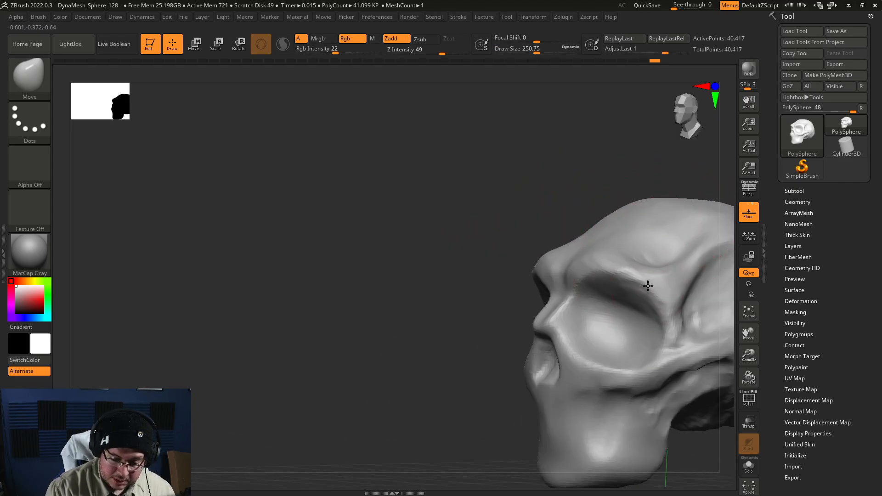
pyautogui.moveTo(516, 264); pyautogui.dragTo(512, 301)
pyautogui.moveTo(601, 250); pyautogui.dragTo(599, 230)
pyautogui.moveTo(505, 258)
pyautogui.mouseDown()
pyautogui.moveTo(499, 161)
pyautogui.moveTo(535, 143)
pyautogui.mouseUp()
pyautogui.moveTo(623, 359)
pyautogui.mouseDown()
pyautogui.moveTo(650, 412)
pyautogui.moveTo(601, 384)
pyautogui.moveTo(666, 381)
pyautogui.moveTo(699, 361)
pyautogui.moveTo(644, 372)
pyautogui.moveTo(635, 349)
pyautogui.mouseUp()
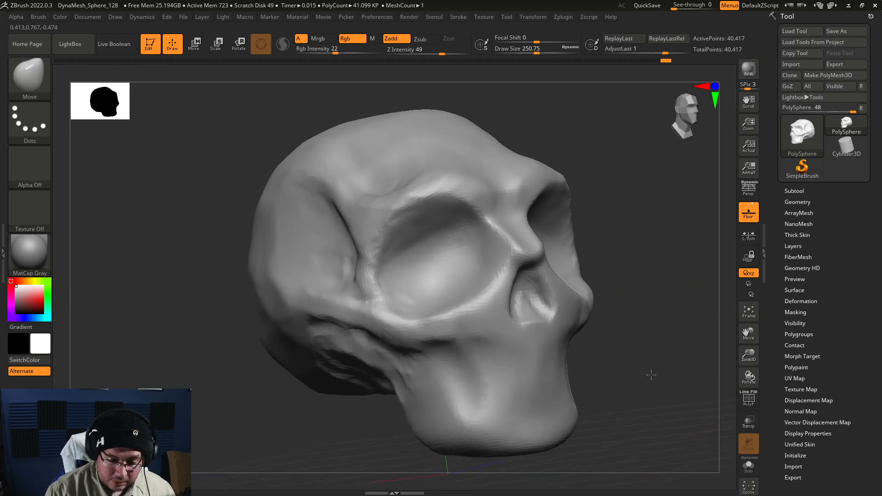
# Build up the inner eye socket corners beside the nasal bridge with ClayBuildup at a draw size of about 56 and smooth them.
pyautogui.press('b')
pyautogui.press('c')
pyautogui.press('b')
pyautogui.press('s')
pyautogui.moveTo(488, 229); pyautogui.dragTo(481, 224)
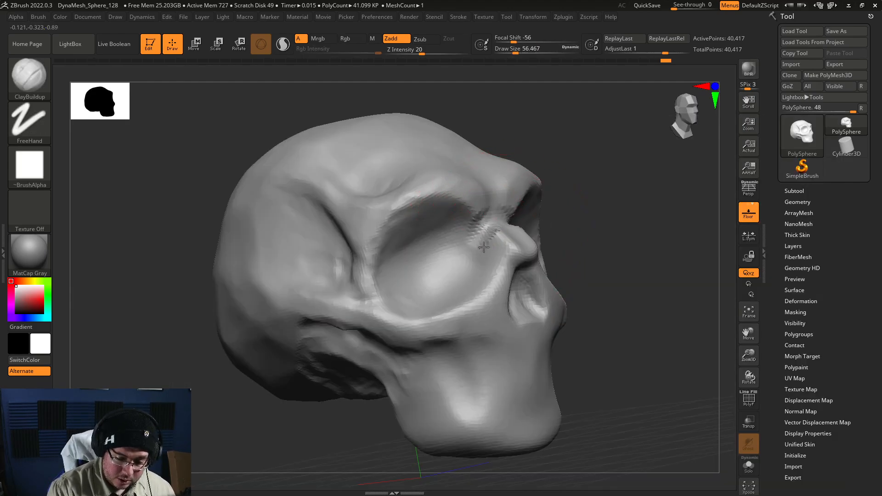
pyautogui.press('space')
pyautogui.moveTo(497, 232); pyautogui.dragTo(502, 233)
pyautogui.moveTo(589, 262); pyautogui.dragTo(590, 331)
pyautogui.keyDown('alt'); pyautogui.moveTo(496, 223); pyautogui.dragTo(512, 261); pyautogui.keyUp('alt')
pyautogui.moveTo(599, 241); pyautogui.dragTo(596, 178)
pyautogui.keyDown('shift'); pyautogui.moveTo(498, 225); pyautogui.dragTo(527, 239); pyautogui.keyUp('shift')
# Build up the cheekbones below the outer eye sockets with ClayBuildup at a draw size of about 94.
pyautogui.moveTo(593, 222)
pyautogui.mouseDown()
pyautogui.moveTo(554, 215)
pyautogui.moveTo(515, 245)
pyautogui.mouseUp()
pyautogui.keyDown('alt'); pyautogui.moveTo(643, 348); pyautogui.dragTo(636, 312); pyautogui.keyUp('alt')
pyautogui.moveTo(604, 322); pyautogui.dragTo(638, 340)
pyautogui.moveTo(631, 351); pyautogui.dragTo(585, 275)
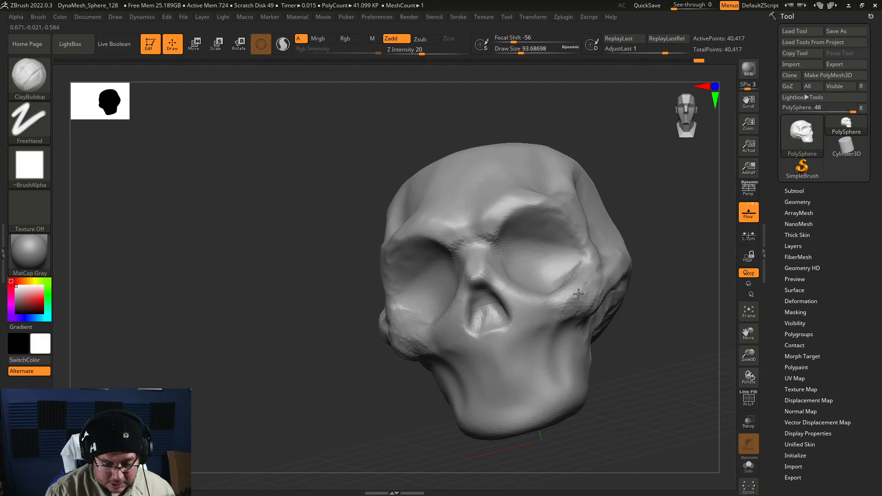
pyautogui.moveTo(629, 281)
pyautogui.mouseDown()
pyautogui.moveTo(597, 275)
pyautogui.moveTo(625, 266)
pyautogui.mouseUp()
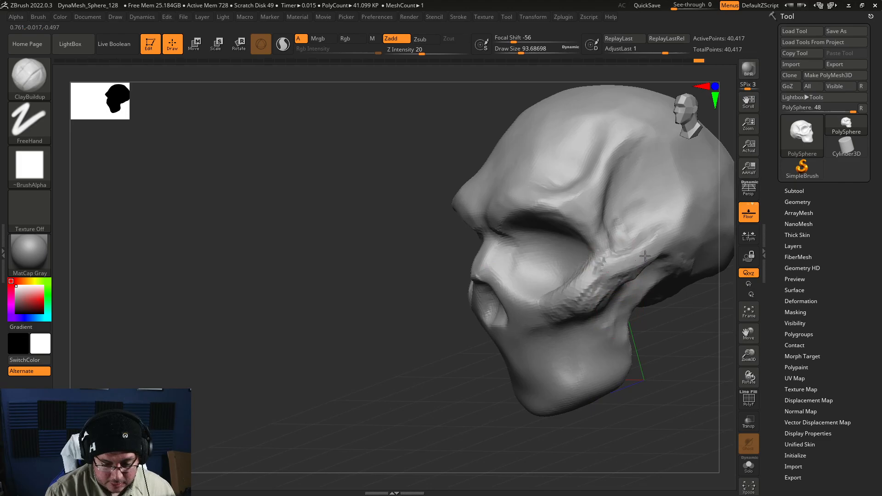
pyautogui.moveTo(697, 358); pyautogui.dragTo(650, 346)
# Flatten the built-up cheekbones with TrimDynamic at a draw size of about 124.
pyautogui.press('b')
pyautogui.press('t')
pyautogui.press('d')
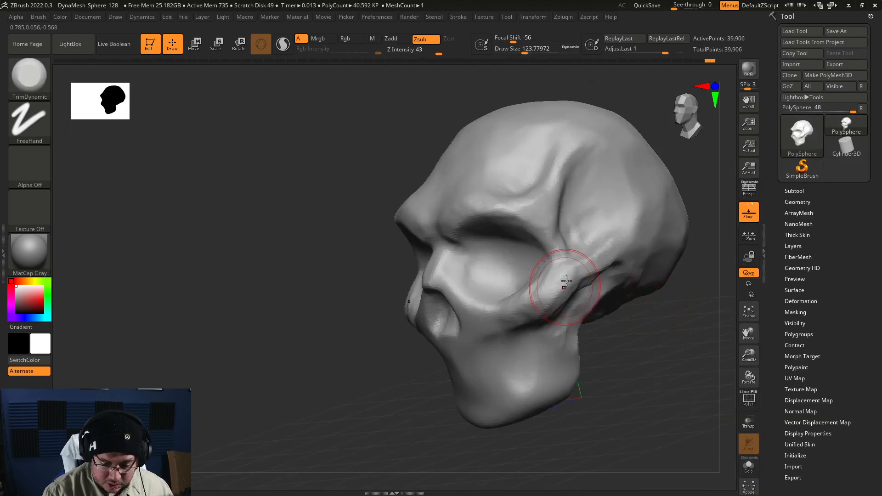
pyautogui.moveTo(524, 311); pyautogui.dragTo(578, 266, button='right')
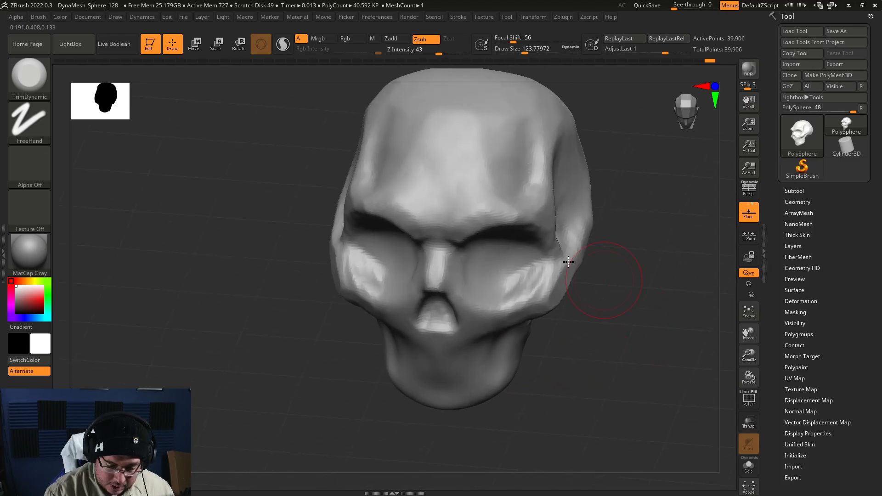
pyautogui.moveTo(517, 299); pyautogui.dragTo(509, 276)
pyautogui.press('shift')
pyautogui.moveTo(552, 291)
pyautogui.mouseDown(button='right')
pyautogui.moveTo(615, 252)
pyautogui.moveTo(603, 280)
pyautogui.mouseUp(button='right')
# Carve the inner edge of the eye sockets with ClayBuildup at a draw size of about 59.
pyautogui.press('b')
pyautogui.press('c')
pyautogui.press('b')
pyautogui.moveTo(636, 197); pyautogui.dragTo(579, 185, button='right')
pyautogui.press('space')
pyautogui.moveTo(498, 218)
pyautogui.mouseDown()
pyautogui.moveTo(480, 214)
pyautogui.moveTo(464, 244)
pyautogui.mouseUp()
pyautogui.press('space')
pyautogui.press('space')
pyautogui.moveTo(489, 206); pyautogui.dragTo(457, 270)
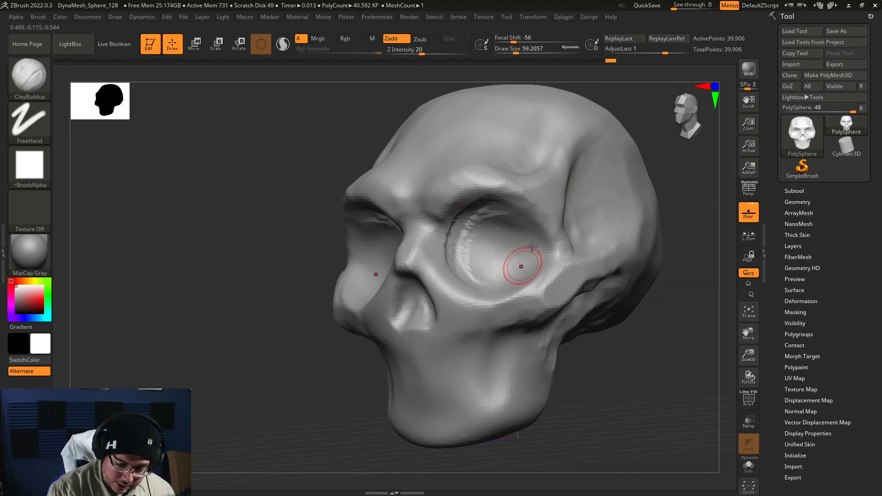
# Deepen the eye sockets and carve along their outer rims with ClayBuildup.
pyautogui.moveTo(676, 220); pyautogui.dragTo(610, 181, button='right')
pyautogui.moveTo(509, 275)
pyautogui.mouseDown()
pyautogui.moveTo(563, 219)
pyautogui.moveTo(583, 263)
pyautogui.mouseUp()
pyautogui.moveTo(561, 221); pyautogui.dragTo(567, 282)
pyautogui.moveTo(544, 293); pyautogui.dragTo(572, 276, button='right')
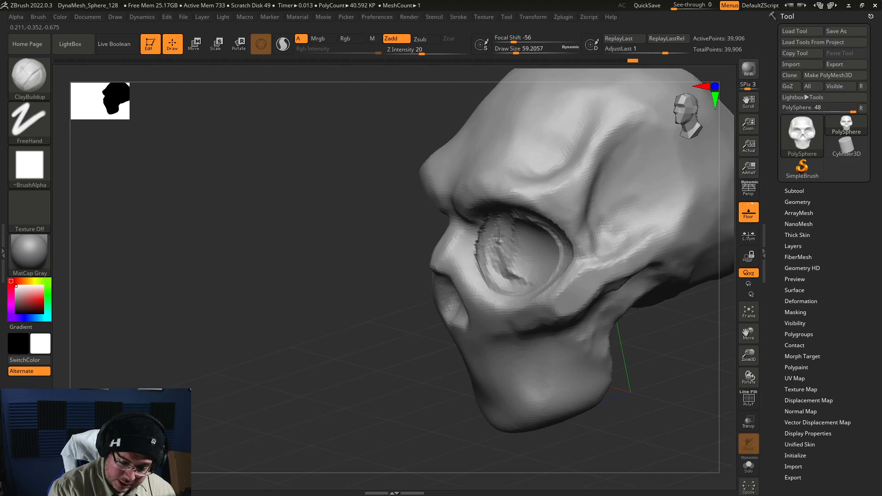
pyautogui.moveTo(454, 296); pyautogui.dragTo(540, 273, button='right')
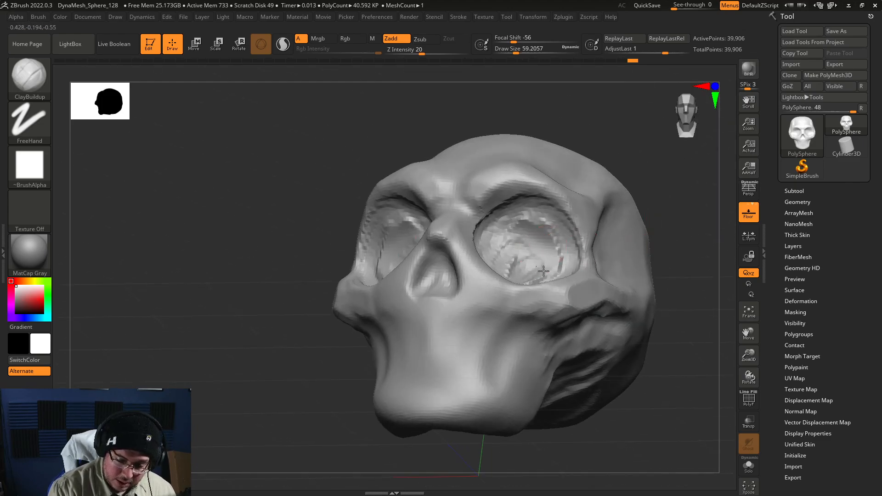
# Smooth the carved surfaces inside both eye sockets.
pyautogui.press('shift')
pyautogui.moveTo(501, 221)
pyautogui.keyDown('shift'); pyautogui.mouseDown()
pyautogui.moveTo(490, 224)
pyautogui.moveTo(563, 198)
pyautogui.mouseUp(); pyautogui.keyUp('shift')
pyautogui.moveTo(645, 187); pyautogui.dragTo(676, 177)
pyautogui.press('shift')
pyautogui.keyDown('shift'); pyautogui.moveTo(585, 232); pyautogui.dragTo(538, 271); pyautogui.keyUp('shift')
pyautogui.moveTo(620, 230)
pyautogui.keyDown('alt'); pyautogui.mouseDown()
pyautogui.moveTo(625, 199)
pyautogui.moveTo(655, 202)
pyautogui.mouseUp(); pyautogui.keyUp('alt')
pyautogui.keyDown('shift'); pyautogui.moveTo(551, 248); pyautogui.dragTo(548, 239); pyautogui.keyUp('shift')
pyautogui.keyDown('alt'); pyautogui.moveTo(598, 206); pyautogui.dragTo(603, 233); pyautogui.keyUp('alt')
pyautogui.keyDown('shift'); pyautogui.moveTo(534, 233); pyautogui.dragTo(527, 244); pyautogui.keyUp('shift')
pyautogui.moveTo(598, 264)
pyautogui.mouseDown()
pyautogui.moveTo(587, 306)
pyautogui.moveTo(571, 295)
pyautogui.moveTo(536, 301)
pyautogui.moveTo(527, 278)
pyautogui.mouseUp()
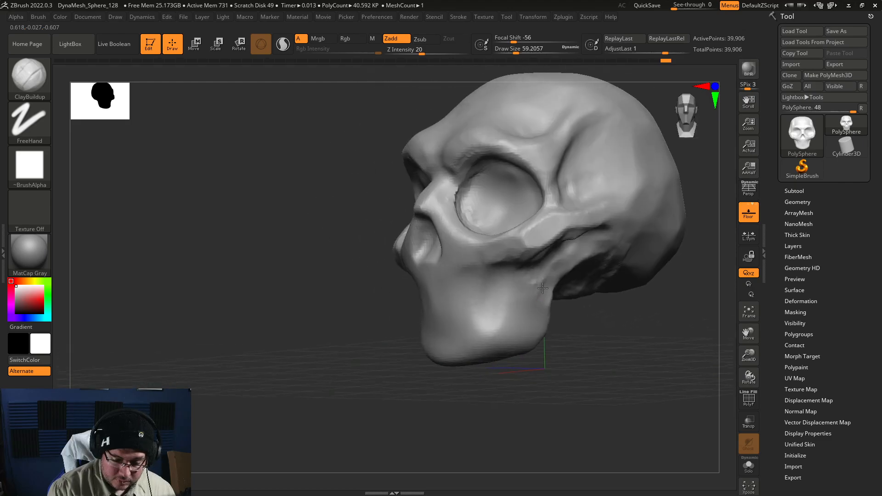
# Rework the area below the cheekbone behind the jaw with ClayBuildup at draw sizes of about 68 and 108, smoothing the strokes.
pyautogui.moveTo(570, 251)
pyautogui.mouseDown(button='right')
pyautogui.moveTo(547, 253)
pyautogui.moveTo(544, 264)
pyautogui.mouseUp(button='right')
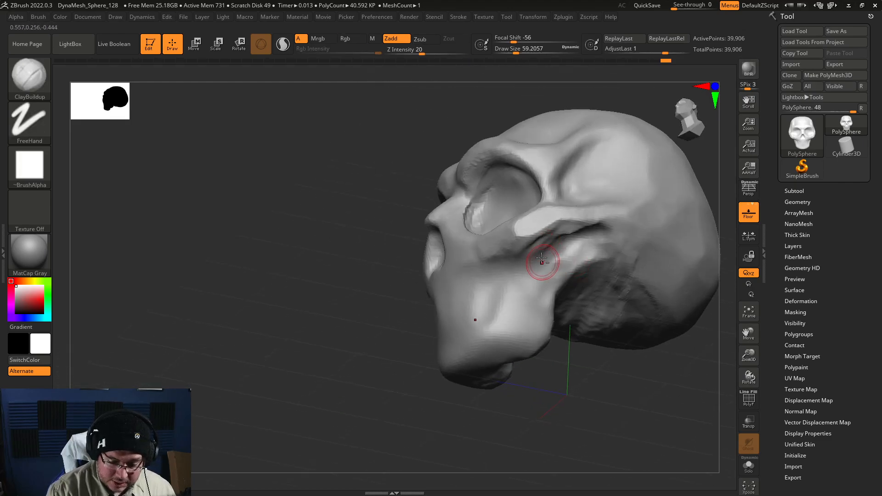
pyautogui.press('b')
pyautogui.press('c')
pyautogui.press('b')
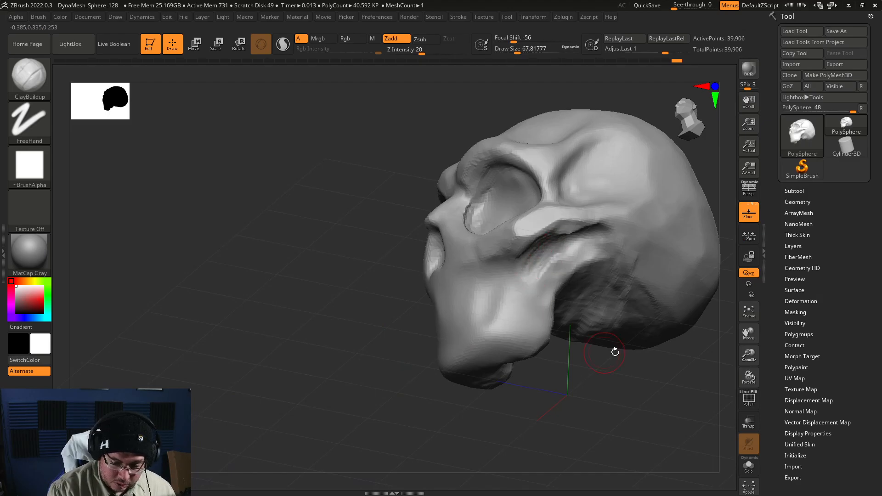
pyautogui.keyDown('shift'); pyautogui.moveTo(616, 353); pyautogui.dragTo(598, 348); pyautogui.keyUp('shift')
pyautogui.press('space')
pyautogui.moveTo(581, 292); pyautogui.dragTo(591, 294)
pyautogui.moveTo(611, 335); pyautogui.dragTo(566, 308)
pyautogui.moveTo(578, 254)
pyautogui.mouseDown()
pyautogui.moveTo(559, 334)
pyautogui.moveTo(580, 256)
pyautogui.moveTo(579, 330)
pyautogui.moveTo(577, 262)
pyautogui.mouseUp()
pyautogui.moveTo(478, 338)
pyautogui.mouseDown()
pyautogui.moveTo(526, 354)
pyautogui.moveTo(633, 311)
pyautogui.moveTo(656, 246)
pyautogui.mouseUp()
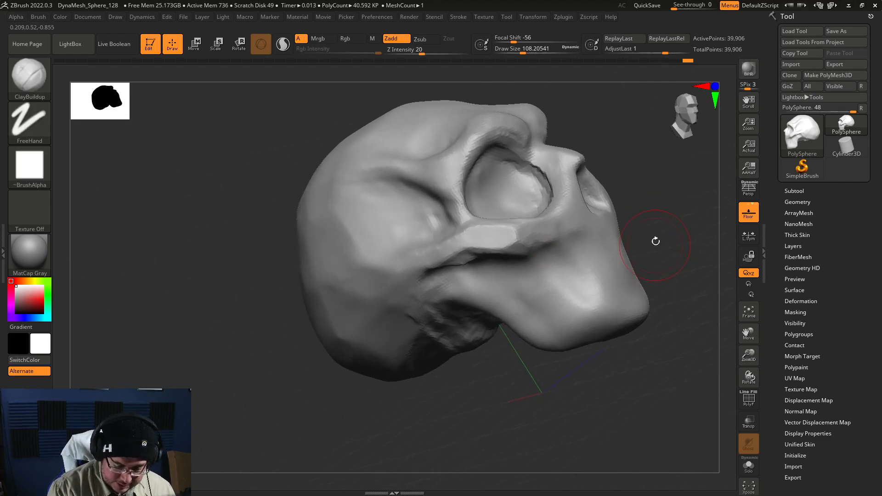
# Carve a round hollow beneath the cheekbone with ClayBuildup at a draw size of about 68, smooth it and refresh the DynaMesh.
pyautogui.press('b')
pyautogui.press('c')
pyautogui.press('b')
pyautogui.press('s')
pyautogui.moveTo(503, 266); pyautogui.dragTo(500, 265)
pyautogui.press('s')
pyautogui.keyDown('ctrl'); pyautogui.moveTo(662, 267); pyautogui.dragTo(677, 216); pyautogui.keyUp('ctrl')
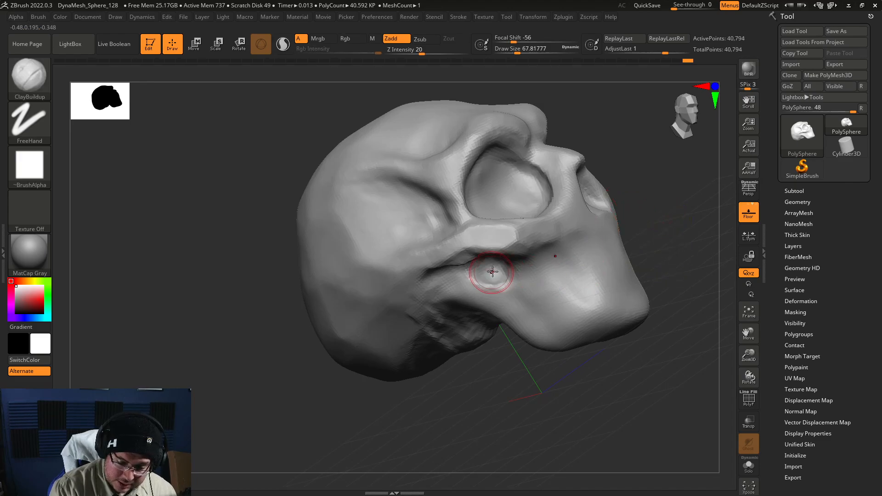
pyautogui.keyDown('shift'); pyautogui.moveTo(500, 279); pyautogui.dragTo(493, 272); pyautogui.keyUp('shift')
pyautogui.keyDown('ctrl'); pyautogui.moveTo(662, 259); pyautogui.dragTo(676, 225); pyautogui.keyUp('ctrl')
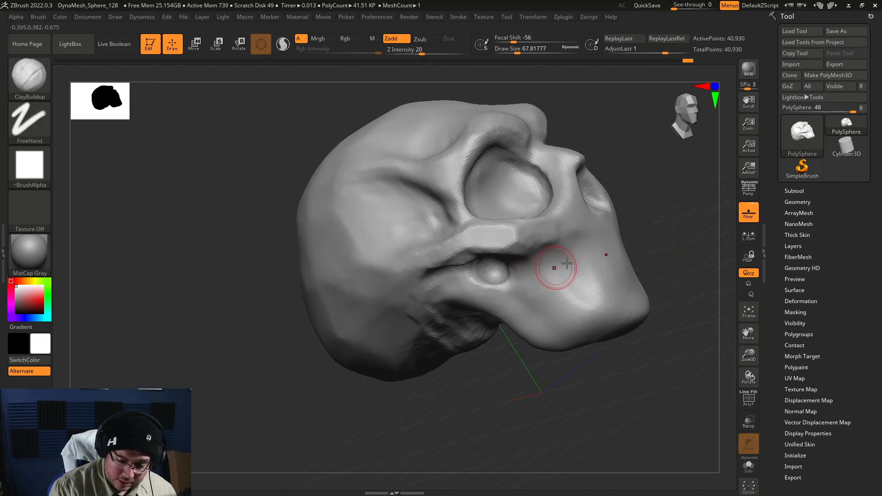
# Carve a second hollow in front of the first one, using ClayBuildup at a draw size of about 59, and refresh the DynaMesh.
pyautogui.moveTo(616, 236); pyautogui.dragTo(577, 253, button='right')
pyautogui.press('s')
pyautogui.moveTo(535, 264); pyautogui.dragTo(530, 264)
pyautogui.moveTo(531, 268); pyautogui.dragTo(540, 261, button='right')
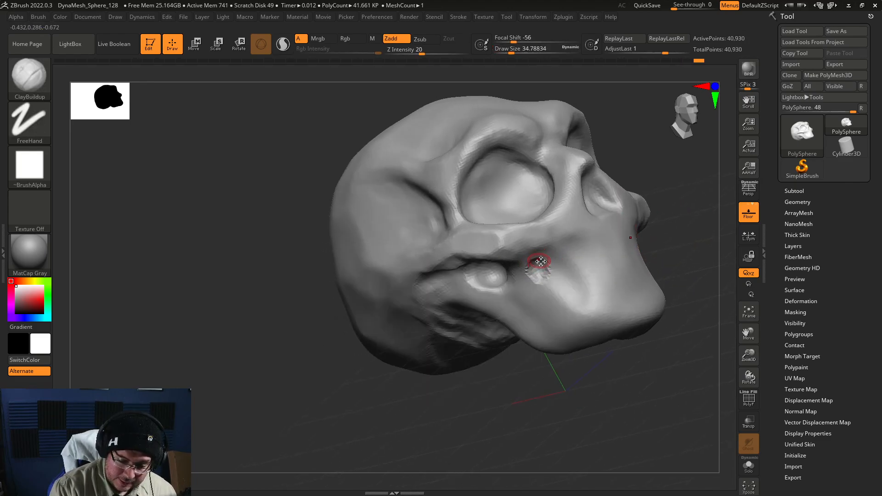
pyautogui.press('space')
pyautogui.moveTo(547, 253); pyautogui.dragTo(547, 268)
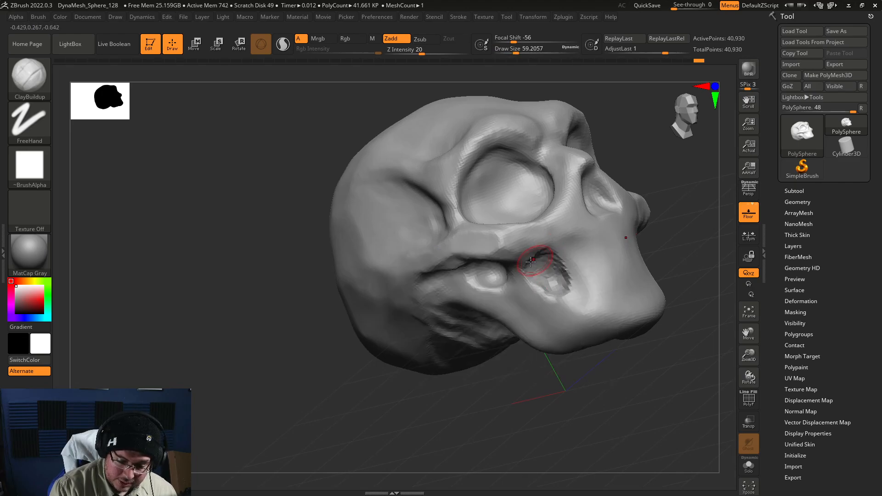
pyautogui.keyDown('ctrl'); pyautogui.moveTo(685, 291); pyautogui.dragTo(681, 271); pyautogui.keyUp('ctrl')
pyautogui.moveTo(679, 269)
pyautogui.mouseDown(button='right')
pyautogui.moveTo(672, 225)
pyautogui.moveTo(655, 214)
pyautogui.mouseUp(button='right')
# Cut a crease along the underside of the cheekbone with DamStandard at a draw size of about 65.
pyautogui.press('b')
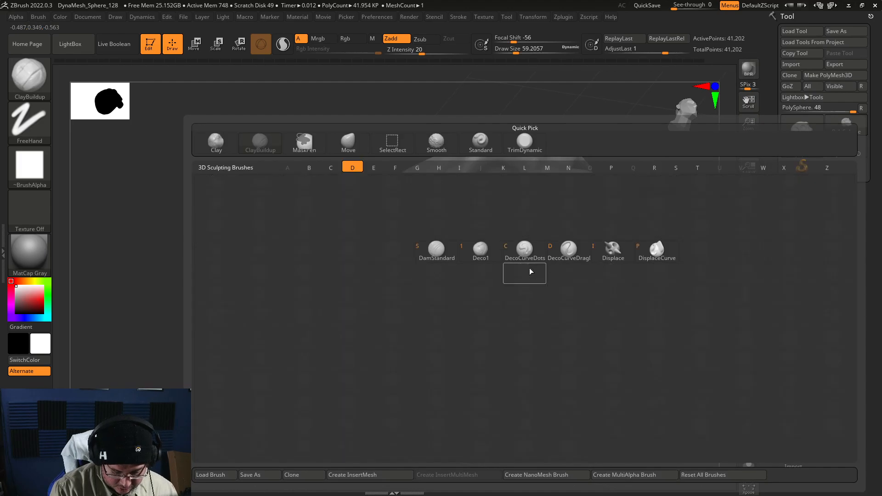
pyautogui.press('d')
pyautogui.press('s')
pyautogui.press('space')
pyautogui.press('space')
pyautogui.moveTo(539, 250); pyautogui.dragTo(492, 256)
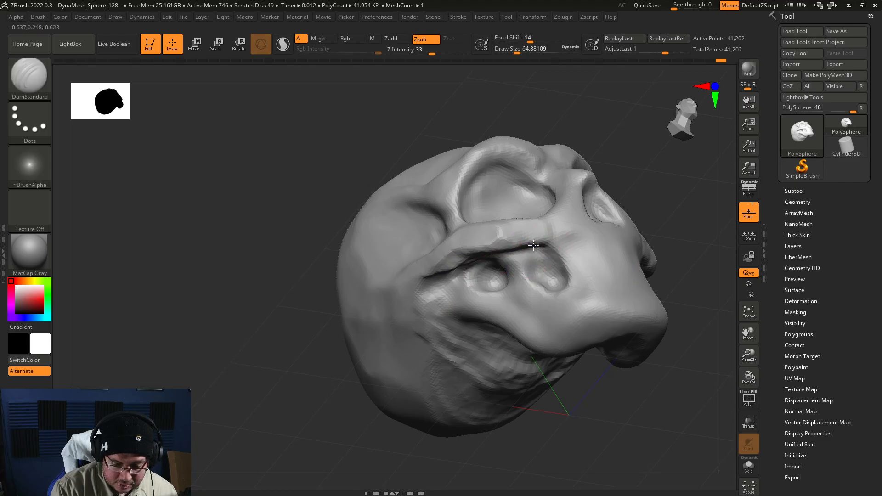
# Trim the jaw surface around the cheek hollows with TrimDynamic at a draw size of about 90.
pyautogui.press('b')
pyautogui.press('t')
pyautogui.press('d')
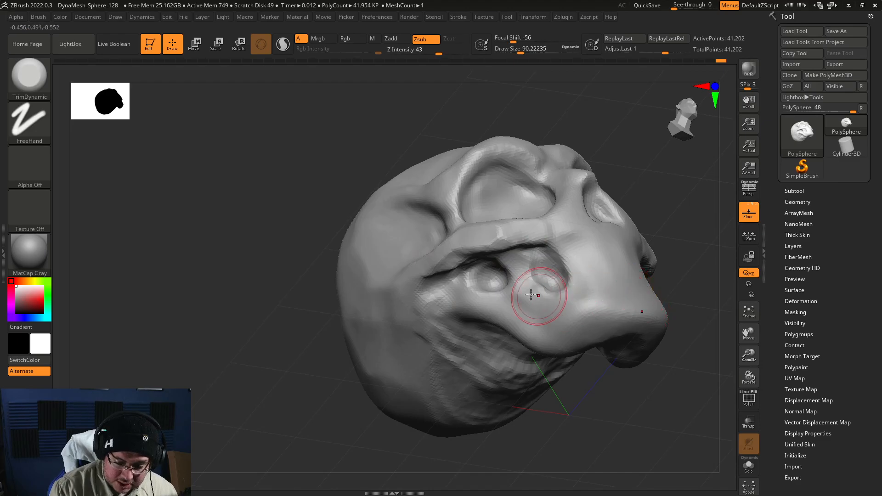
pyautogui.keyDown('alt'); pyautogui.moveTo(678, 306); pyautogui.dragTo(678, 258); pyautogui.keyUp('alt')
pyautogui.moveTo(690, 285); pyautogui.dragTo(682, 325)
pyautogui.moveTo(682, 318)
pyautogui.mouseDown()
pyautogui.moveTo(640, 298)
pyautogui.moveTo(671, 309)
pyautogui.moveTo(663, 308)
pyautogui.mouseUp()
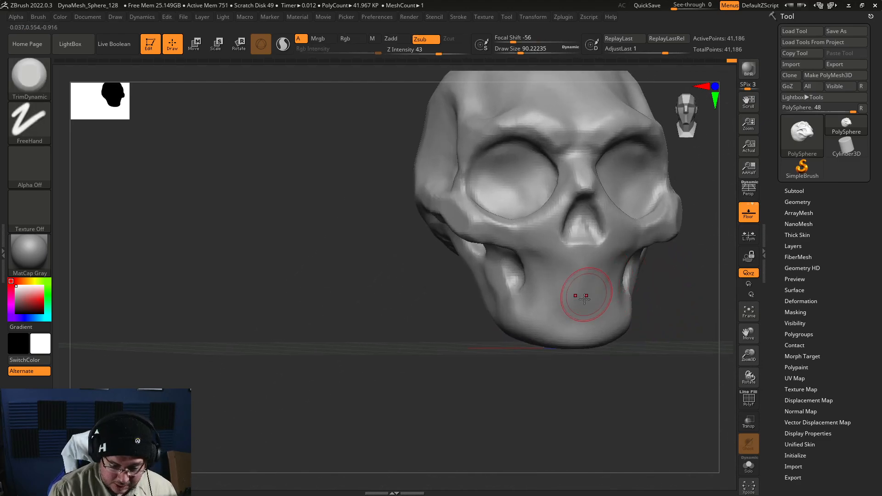
# Cut the mouth line between the upper and lower jaw with DamStandard at a draw size of about 49.
pyautogui.press('b')
pyautogui.press('d')
pyautogui.press('s')
pyautogui.press('space')
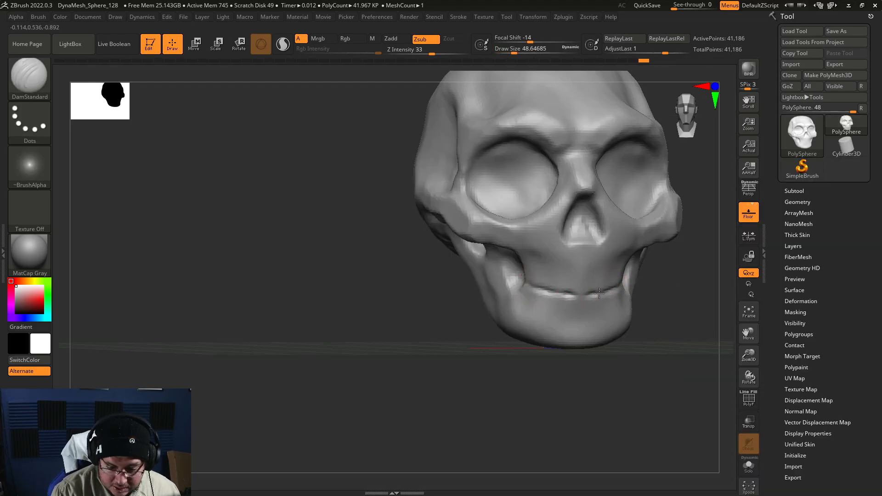
pyautogui.moveTo(656, 289)
pyautogui.mouseDown()
pyautogui.moveTo(584, 294)
pyautogui.moveTo(509, 351)
pyautogui.moveTo(594, 281)
pyautogui.mouseUp()
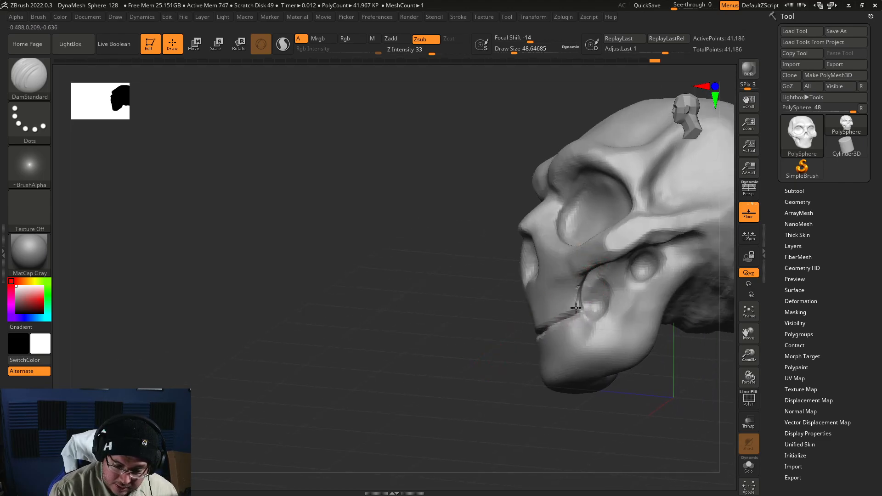
pyautogui.moveTo(593, 405); pyautogui.dragTo(653, 322)
# Reshape the front of the jaws around the mouth line in profile with the Move brush at a draw size of about 163.
pyautogui.moveTo(643, 321)
pyautogui.mouseDown()
pyautogui.moveTo(676, 319)
pyautogui.moveTo(672, 349)
pyautogui.moveTo(642, 311)
pyautogui.moveTo(652, 315)
pyautogui.moveTo(605, 332)
pyautogui.moveTo(660, 315)
pyautogui.moveTo(660, 371)
pyautogui.moveTo(689, 367)
pyautogui.moveTo(686, 353)
pyautogui.moveTo(668, 358)
pyautogui.mouseUp()
pyautogui.keyDown('alt'); pyautogui.moveTo(669, 358); pyautogui.dragTo(656, 325); pyautogui.keyUp('alt')
pyautogui.press('b')
pyautogui.press('m')
pyautogui.press('v')
pyautogui.press('space')
pyautogui.moveTo(668, 273); pyautogui.dragTo(674, 273)
pyautogui.moveTo(562, 326); pyautogui.dragTo(601, 320)
pyautogui.moveTo(544, 49); pyautogui.dragTo(535, 49)
pyautogui.press('space')
pyautogui.moveTo(542, 308); pyautogui.dragTo(534, 307)
pyautogui.moveTo(590, 298); pyautogui.dragTo(598, 296)
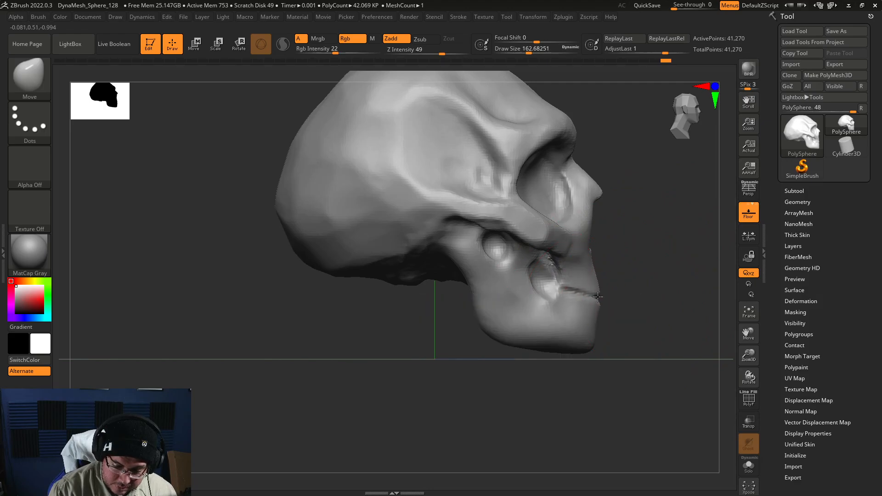
# Nudge the mouth line near the cheek hollow with the Move brush.
pyautogui.moveTo(655, 310); pyautogui.dragTo(603, 302)
pyautogui.moveTo(603, 302); pyautogui.dragTo(540, 299, button='right')
pyautogui.moveTo(632, 291); pyautogui.dragTo(640, 281)
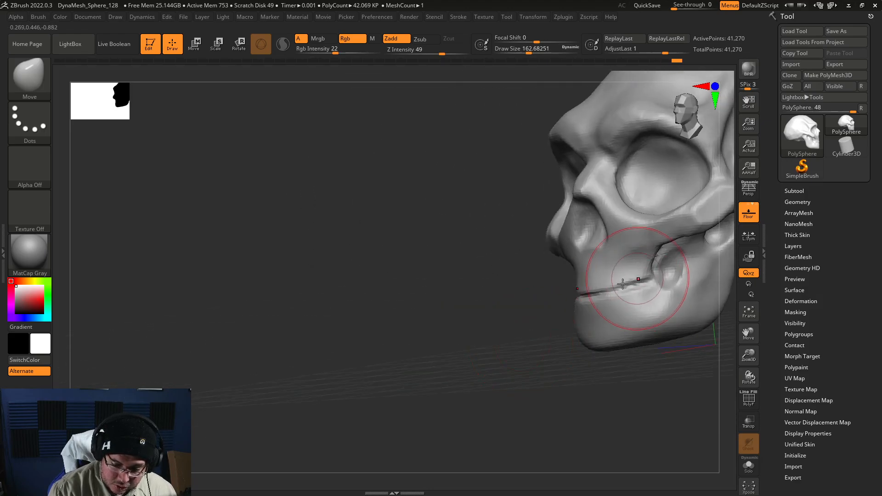
pyautogui.moveTo(641, 281); pyautogui.dragTo(674, 285, button='right')
pyautogui.moveTo(531, 302); pyautogui.dragTo(566, 295, button='right')
pyautogui.moveTo(662, 312); pyautogui.dragTo(657, 324, button='right')
pyautogui.keyDown('ctrl'); pyautogui.moveTo(656, 324); pyautogui.dragTo(643, 359, button='right'); pyautogui.keyUp('ctrl')
pyautogui.moveTo(643, 359); pyautogui.dragTo(660, 356, button='right')
# Try reshaping the upper jaw with the Move brush and undo the strokes.
pyautogui.press('b')
pyautogui.press('m')
pyautogui.press('v')
pyautogui.press('space')
pyautogui.moveTo(616, 302); pyautogui.dragTo(627, 301)
pyautogui.moveTo(588, 266); pyautogui.dragTo(591, 263)
pyautogui.hotkey('ctrl', 'z')
pyautogui.press('space')
pyautogui.moveTo(639, 275); pyautogui.dragTo(616, 278, button='right')
pyautogui.moveTo(585, 270); pyautogui.dragTo(579, 272)
pyautogui.moveTo(495, 330); pyautogui.dragTo(560, 317)
pyautogui.hotkey('ctrl', 'z')
# Refine the upper jaw with the Move brush and set its draw size to about 223.
pyautogui.moveTo(636, 317); pyautogui.dragTo(612, 305)
pyautogui.moveTo(612, 305); pyautogui.dragTo(607, 301, button='right')
pyautogui.moveTo(599, 276); pyautogui.dragTo(595, 274)
pyautogui.moveTo(676, 294); pyautogui.dragTo(641, 293, button='right')
pyautogui.press('space')
pyautogui.moveTo(642, 296); pyautogui.dragTo(646, 295)
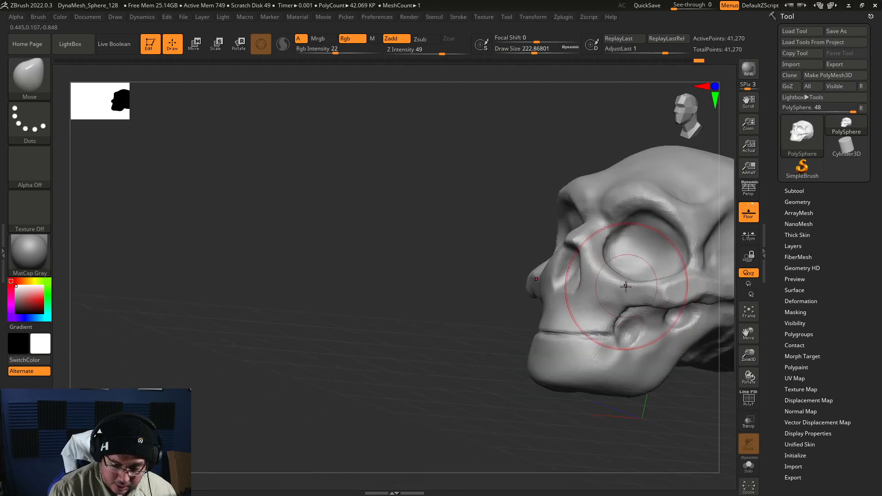
pyautogui.moveTo(544, 235); pyautogui.dragTo(598, 244, button='right')
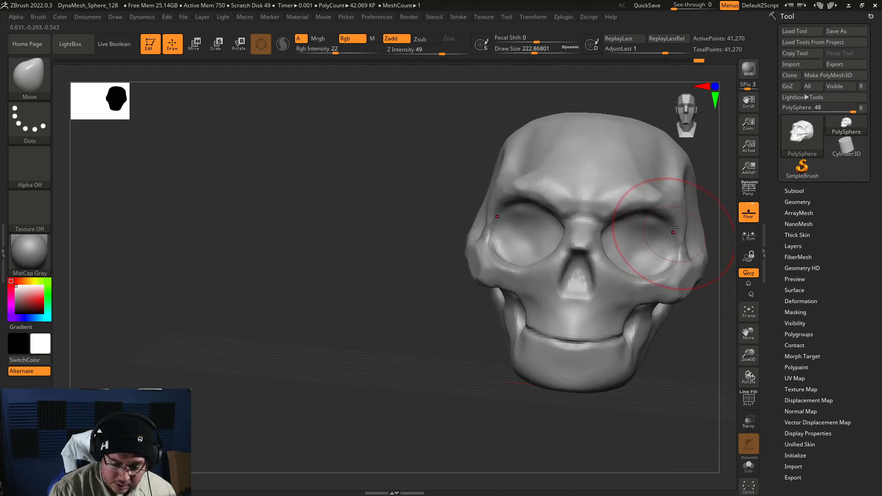
pyautogui.moveTo(677, 353)
pyautogui.mouseDown(button='right')
pyautogui.moveTo(654, 346)
pyautogui.moveTo(642, 371)
pyautogui.moveTo(650, 296)
pyautogui.moveTo(660, 319)
pyautogui.moveTo(620, 236)
pyautogui.mouseUp(button='right')
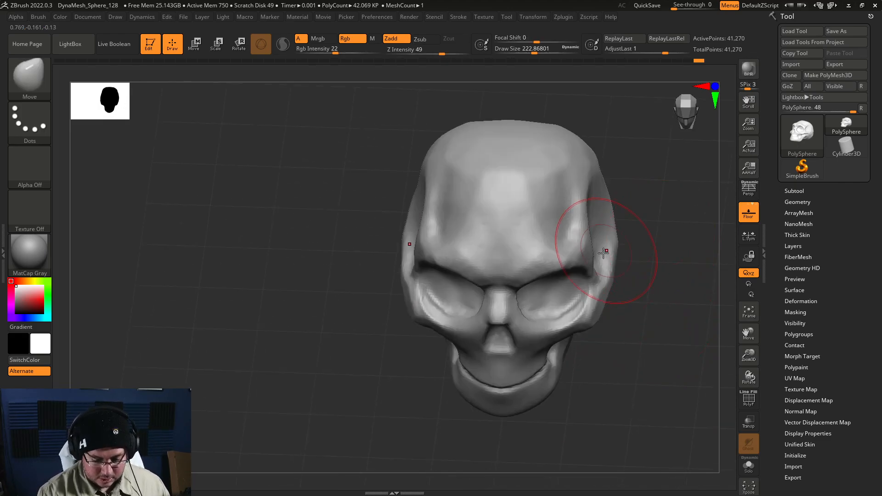
# Reshape the sides of the cranium with the Move brush at a draw size of about 437.
pyautogui.press('b')
pyautogui.press('m')
pyautogui.press('v')
pyautogui.press('space')
pyautogui.moveTo(617, 247); pyautogui.dragTo(635, 245)
pyautogui.moveTo(635, 223); pyautogui.dragTo(627, 255, button='right')
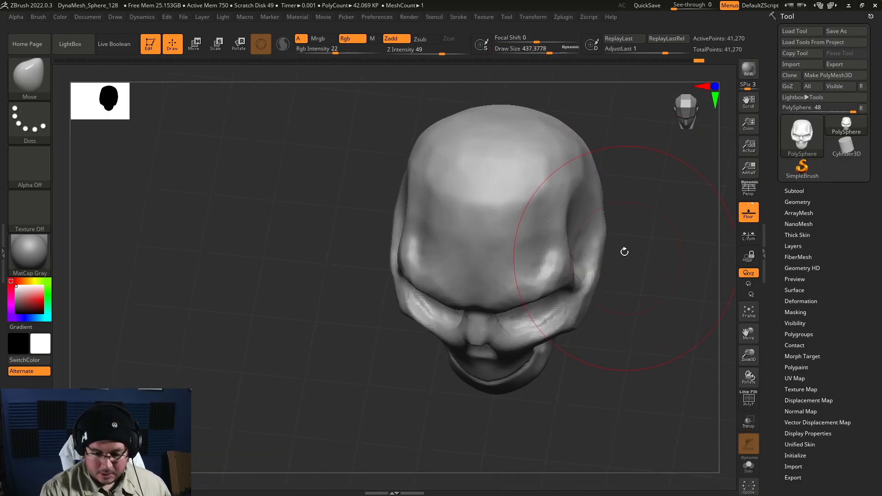
pyautogui.moveTo(591, 176); pyautogui.dragTo(580, 175)
pyautogui.moveTo(629, 171); pyautogui.dragTo(707, 185, button='right')
pyautogui.moveTo(598, 138); pyautogui.dragTo(666, 183, button='right')
pyautogui.moveTo(631, 180); pyautogui.dragTo(646, 182)
# Refine the shape around the nose bridge and mid-face with the Move brush at a draw size of about 234.
pyautogui.moveTo(601, 238)
pyautogui.mouseDown(button='right')
pyautogui.moveTo(552, 282)
pyautogui.moveTo(611, 285)
pyautogui.moveTo(613, 373)
pyautogui.moveTo(628, 387)
pyautogui.mouseUp(button='right')
pyautogui.moveTo(628, 387); pyautogui.dragTo(656, 317, button='right')
pyautogui.press('space')
pyautogui.moveTo(656, 315); pyautogui.dragTo(638, 316)
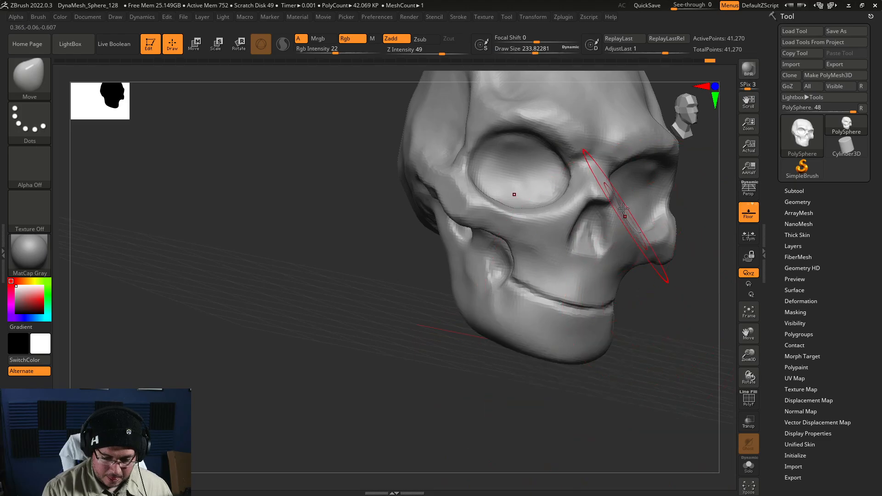
pyautogui.press('space')
pyautogui.moveTo(621, 206); pyautogui.dragTo(606, 206)
# Sculpt the nasal cavity with the ClayBuildup brush at a draw size of about 31, smooth its rim and remesh the skull.
pyautogui.press('b')
pyautogui.press('c')
pyautogui.press('b')
pyautogui.press('space')
pyautogui.moveTo(593, 237); pyautogui.dragTo(584, 233)
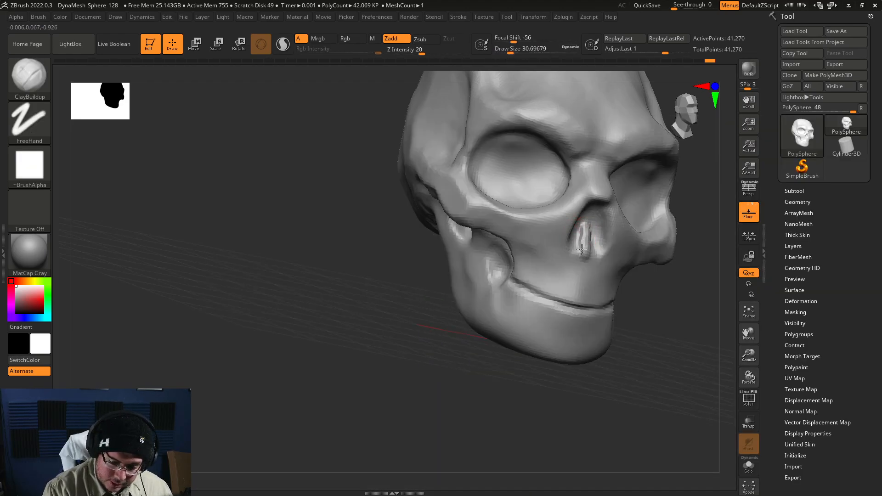
pyautogui.moveTo(573, 231); pyautogui.dragTo(586, 239)
pyautogui.keyDown('ctrl'); pyautogui.moveTo(643, 308); pyautogui.dragTo(650, 287); pyautogui.keyUp('ctrl')
pyautogui.keyDown('shift'); pyautogui.moveTo(588, 230); pyautogui.dragTo(599, 253); pyautogui.keyUp('shift')
pyautogui.keyDown('ctrl'); pyautogui.moveTo(661, 313); pyautogui.dragTo(666, 294); pyautogui.keyUp('ctrl')
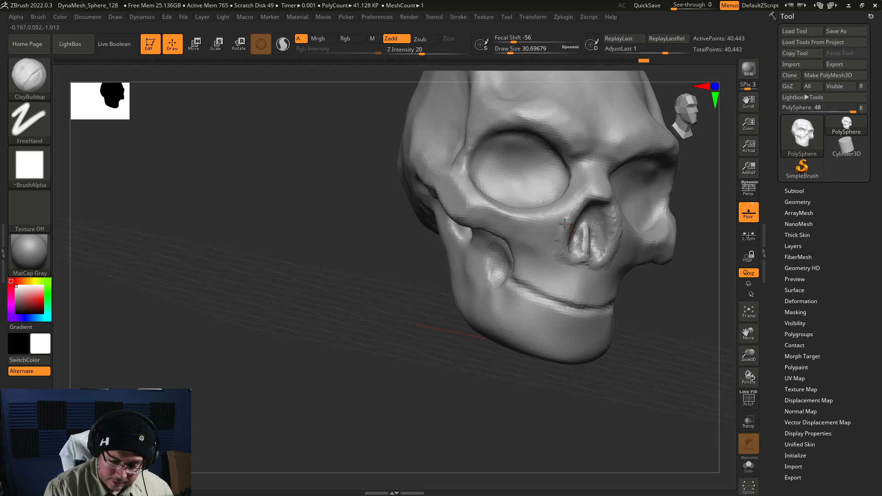
pyautogui.press('shift')
pyautogui.keyDown('ctrl'); pyautogui.moveTo(654, 311); pyautogui.dragTo(662, 294); pyautogui.keyUp('ctrl')
# Raise the DynaMesh resolution to 224 and remesh the skull.
pyautogui.moveTo(665, 312); pyautogui.dragTo(629, 364)
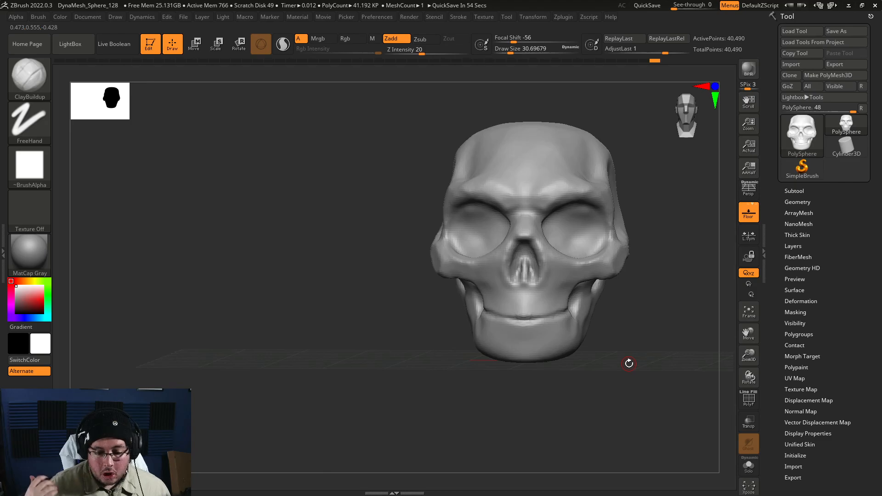
pyautogui.moveTo(640, 354); pyautogui.dragTo(628, 368)
pyautogui.moveTo(582, 328); pyautogui.dragTo(629, 314)
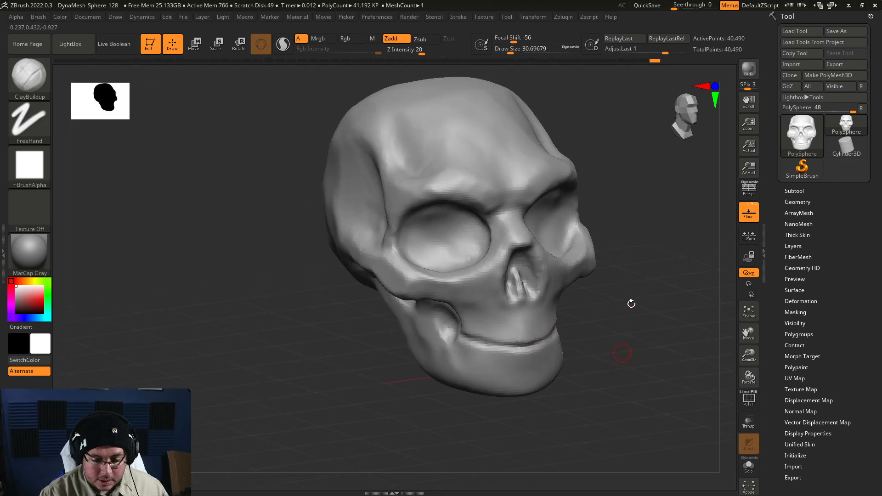
pyautogui.click(799, 202)
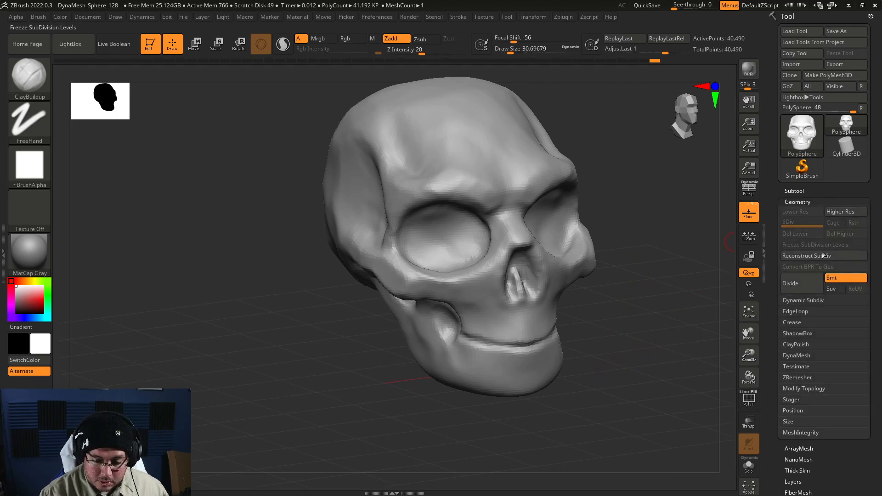
pyautogui.click(799, 356)
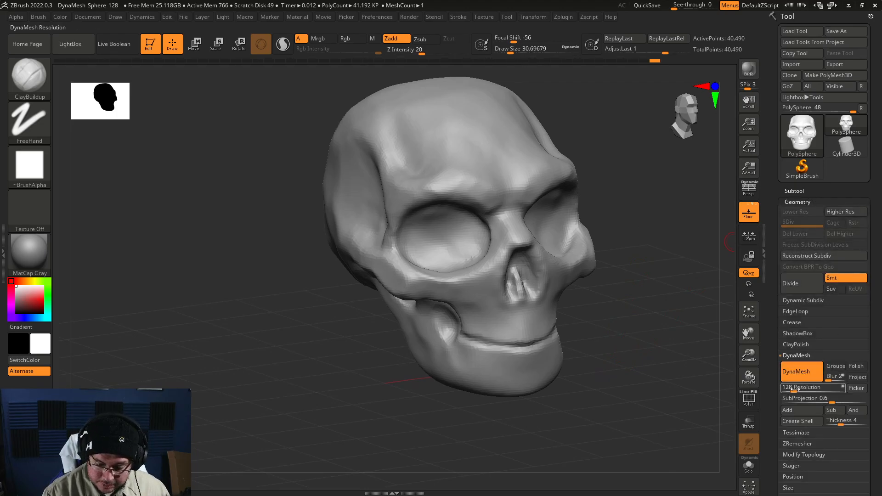
pyautogui.moveTo(796, 388); pyautogui.dragTo(796, 389)
pyautogui.moveTo(616, 362)
pyautogui.keyDown('ctrl'); pyautogui.mouseDown()
pyautogui.moveTo(636, 321)
pyautogui.moveTo(581, 316)
pyautogui.moveTo(624, 376)
pyautogui.moveTo(616, 372)
pyautogui.moveTo(626, 367)
pyautogui.mouseUp(); pyautogui.keyUp('ctrl')
# Build up a row of upper teeth along the mouth line with the ClayBuildup brush at draw sizes of about 23 and 35.
pyautogui.press('b')
pyautogui.press('c')
pyautogui.press('b')
pyautogui.press('space')
pyautogui.press('space')
pyautogui.moveTo(513, 318); pyautogui.dragTo(509, 317)
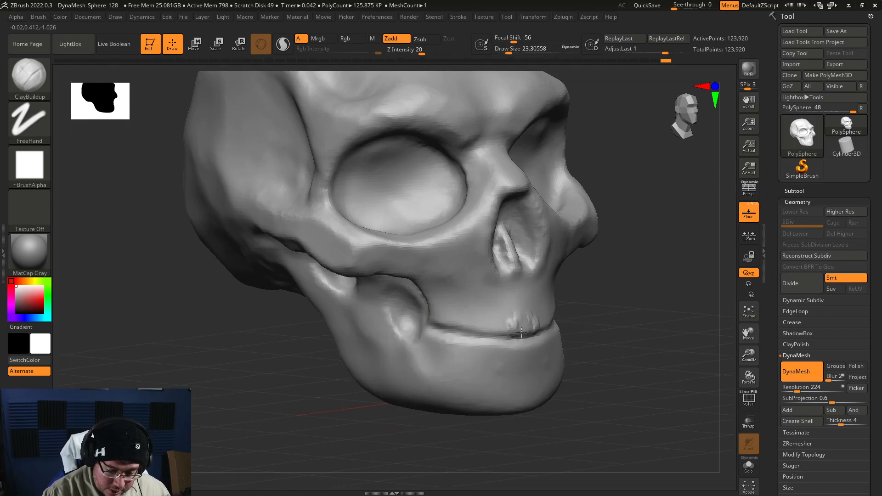
pyautogui.moveTo(523, 317); pyautogui.dragTo(523, 325)
pyautogui.press('space')
pyautogui.moveTo(519, 316); pyautogui.dragTo(522, 316)
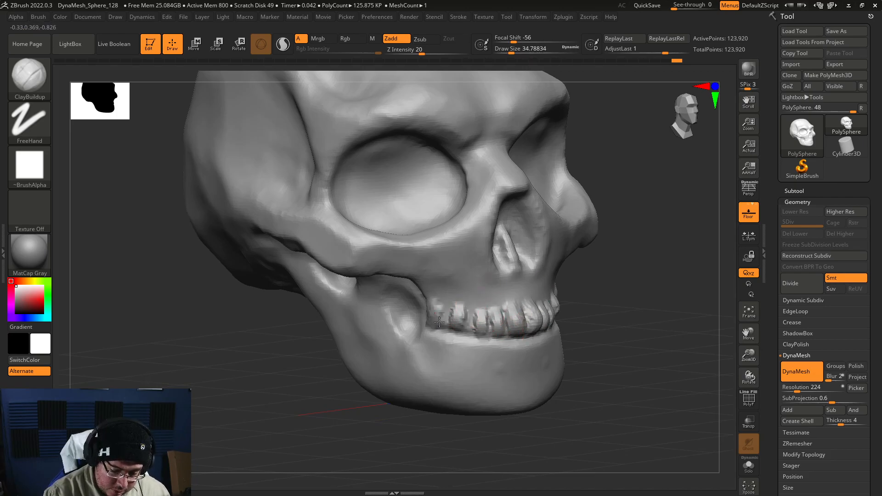
# Flatten the fronts of the upper teeth with the TrimDynamic brush at a draw size of about 104.
pyautogui.moveTo(633, 334)
pyautogui.mouseDown()
pyautogui.moveTo(620, 324)
pyautogui.moveTo(615, 331)
pyautogui.moveTo(626, 301)
pyautogui.moveTo(572, 298)
pyautogui.moveTo(527, 325)
pyautogui.moveTo(594, 304)
pyautogui.mouseUp()
pyautogui.press('b')
pyautogui.press('t')
pyautogui.press('d')
pyautogui.press('space')
pyautogui.press('space')
pyautogui.moveTo(625, 313); pyautogui.dragTo(591, 308, button='right')
pyautogui.moveTo(582, 312); pyautogui.dragTo(566, 312)
pyautogui.moveTo(657, 309); pyautogui.dragTo(619, 311, button='right')
pyautogui.moveTo(498, 356); pyautogui.dragTo(607, 297, button='right')
# Carve the gaps between the upper teeth with the DamStandard brush at draw sizes of about 23 and 16.
pyautogui.press('b')
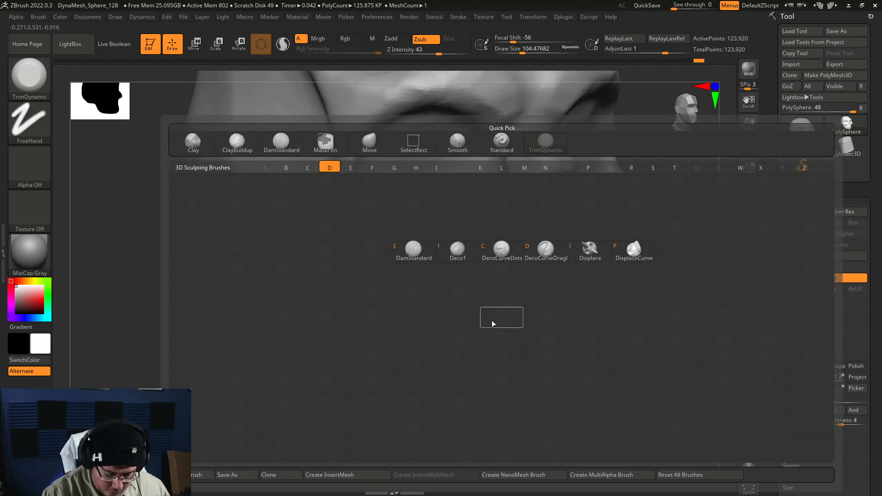
pyautogui.press('d')
pyautogui.press('s')
pyautogui.press('space')
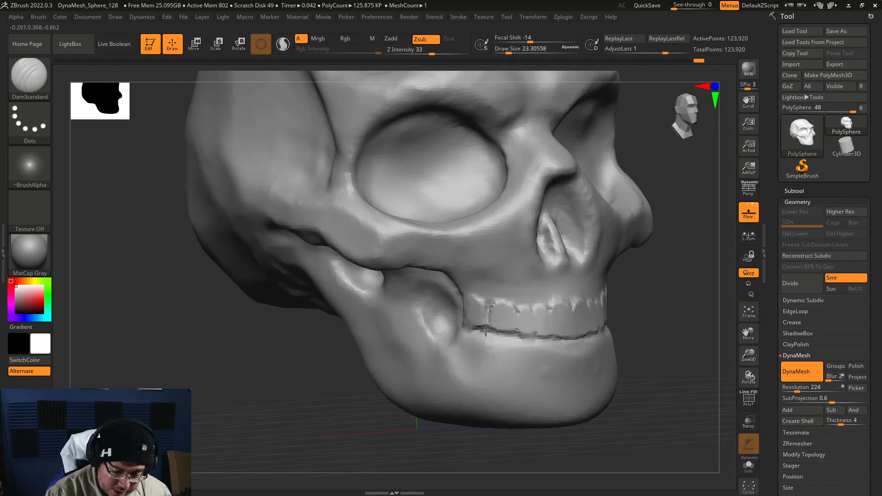
pyautogui.moveTo(491, 306); pyautogui.dragTo(486, 319)
pyautogui.press(']')
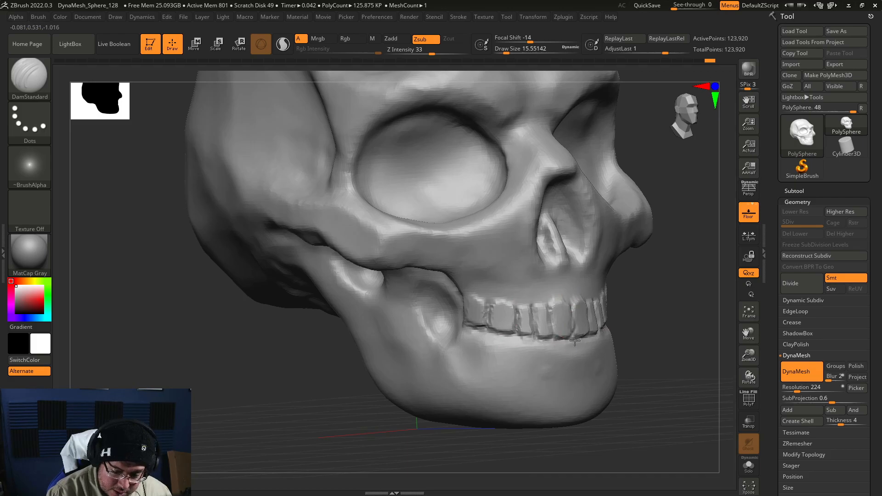
# Build up a row of lower teeth below the mouth line with the ClayBuildup brush at a draw size of about 27.
pyautogui.moveTo(653, 365); pyautogui.dragTo(618, 354)
pyautogui.press('b')
pyautogui.press('c')
pyautogui.press('b')
pyautogui.press(']')
pyautogui.moveTo(562, 362); pyautogui.dragTo(564, 353)
pyautogui.hotkey('ctrl', 'z')
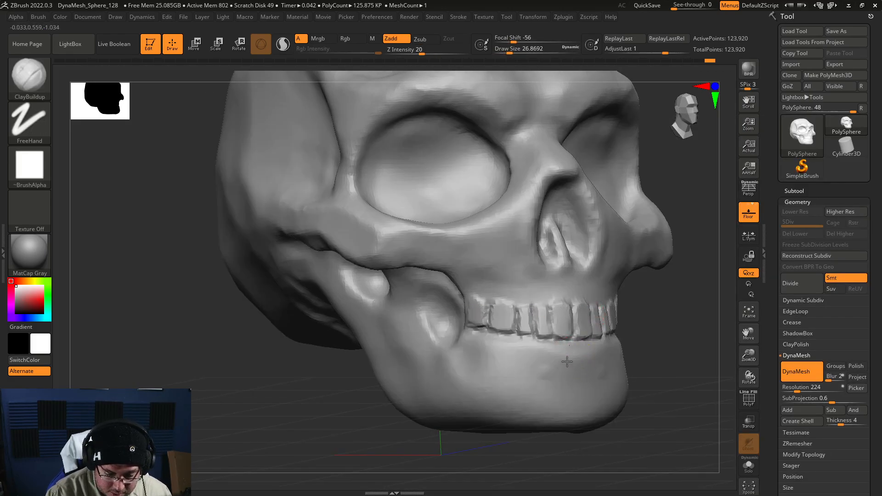
pyautogui.moveTo(549, 346)
pyautogui.mouseDown()
pyautogui.moveTo(490, 342)
pyautogui.moveTo(508, 353)
pyautogui.moveTo(474, 342)
pyautogui.moveTo(476, 350)
pyautogui.mouseUp()
# Flatten the fronts of the lower teeth with the TrimDynamic brush at a draw size of about 108.
pyautogui.moveTo(639, 353)
pyautogui.mouseDown()
pyautogui.moveTo(599, 349)
pyautogui.moveTo(545, 363)
pyautogui.moveTo(626, 351)
pyautogui.mouseUp()
pyautogui.press('b')
pyautogui.press('t')
pyautogui.press('d')
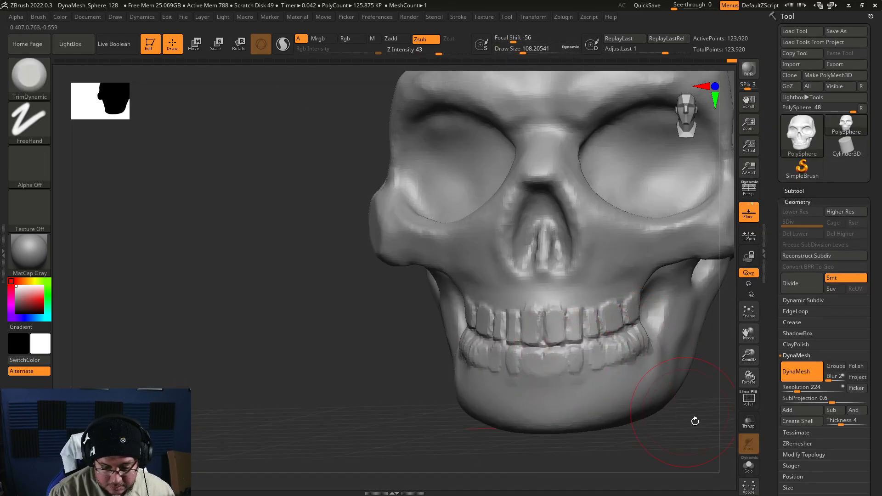
pyautogui.moveTo(696, 419); pyautogui.dragTo(638, 415)
pyautogui.moveTo(627, 349)
pyautogui.mouseDown()
pyautogui.moveTo(654, 343)
pyautogui.moveTo(616, 354)
pyautogui.mouseUp()
pyautogui.moveTo(499, 414); pyautogui.dragTo(669, 394)
# Add root ridges above the upper teeth with the ClayBuildup brush at a draw size of about 33 and smooth them into the bone.
pyautogui.press('b')
pyautogui.press('c')
pyautogui.press('b')
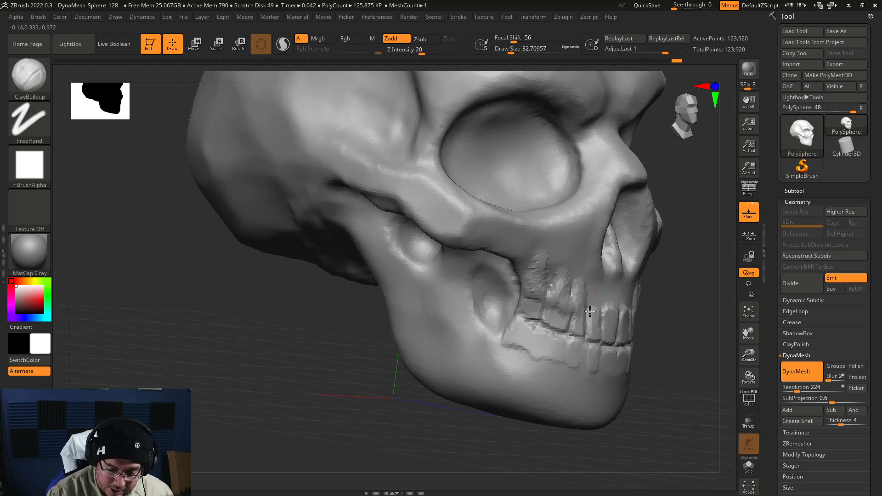
pyautogui.press('shift')
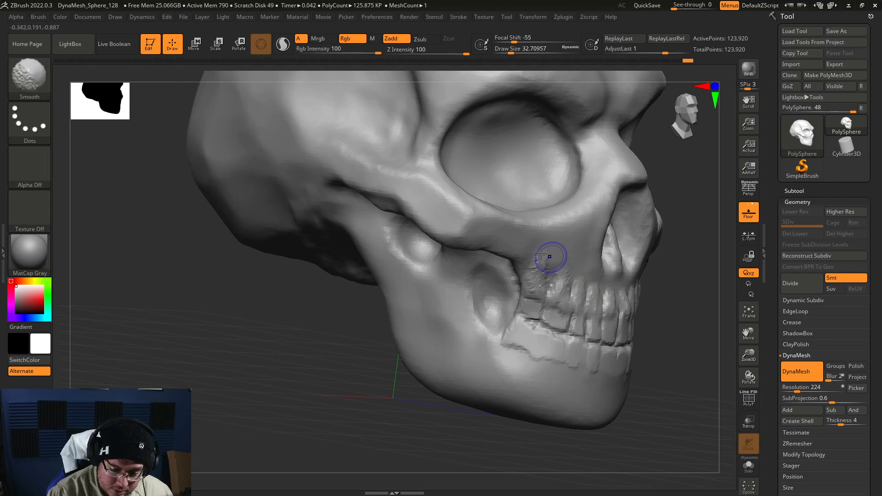
pyautogui.keyDown('shift'); pyautogui.moveTo(600, 292); pyautogui.dragTo(648, 311, button='right'); pyautogui.keyUp('shift')
pyautogui.press('shift')
pyautogui.moveTo(552, 354)
pyautogui.keyDown('ctrl'); pyautogui.mouseDown(button='right')
pyautogui.moveTo(519, 369)
pyautogui.moveTo(522, 394)
pyautogui.moveTo(577, 299)
pyautogui.moveTo(643, 292)
pyautogui.mouseUp(button='right'); pyautogui.keyUp('ctrl')
pyautogui.press('shift')
pyautogui.keyDown('shift'); pyautogui.moveTo(536, 282); pyautogui.dragTo(533, 301); pyautogui.keyUp('shift')
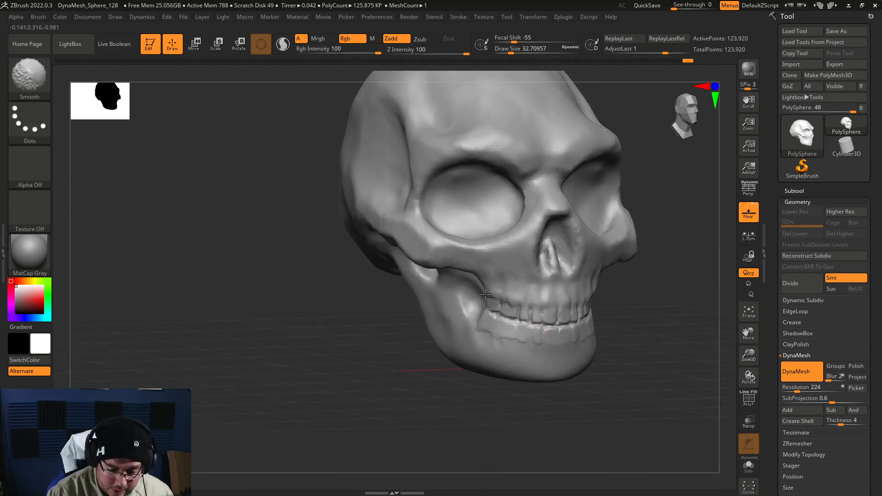
# Add root ridges below the lower teeth with the ClayBuildup brush and smooth them into the jaw.
pyautogui.moveTo(579, 287); pyautogui.dragTo(551, 348, button='right')
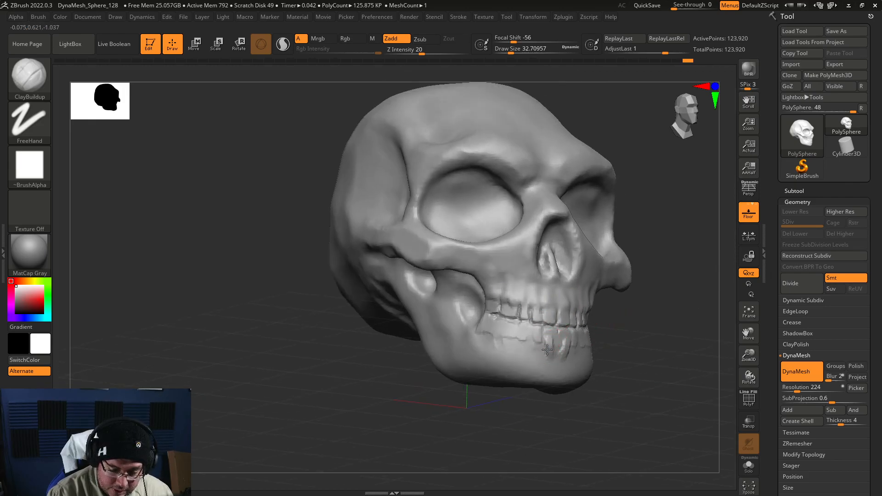
pyautogui.moveTo(536, 358); pyautogui.dragTo(522, 348)
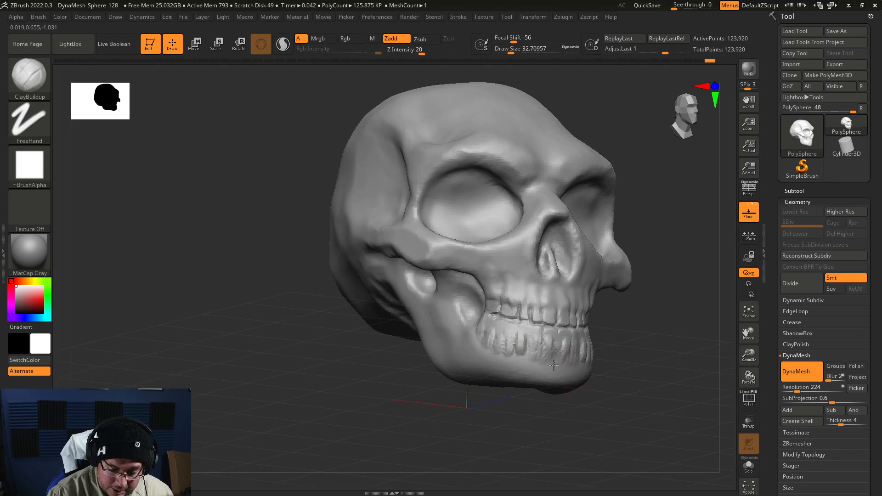
pyautogui.press('shift')
pyautogui.moveTo(616, 357); pyautogui.dragTo(566, 330)
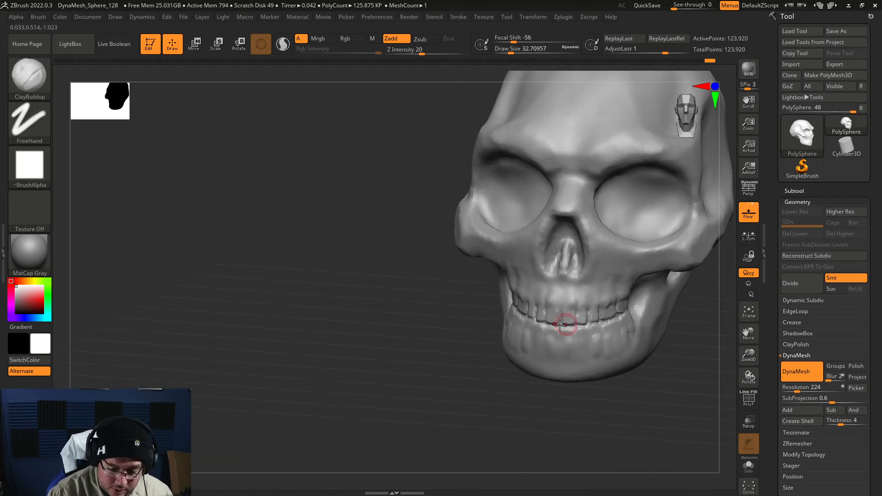
# Carve the separations of the lower teeth with the DamStandard brush at a draw size of about 25.
pyautogui.press('b')
pyautogui.press('d')
pyautogui.press('s')
pyautogui.moveTo(465, 406); pyautogui.dragTo(496, 380)
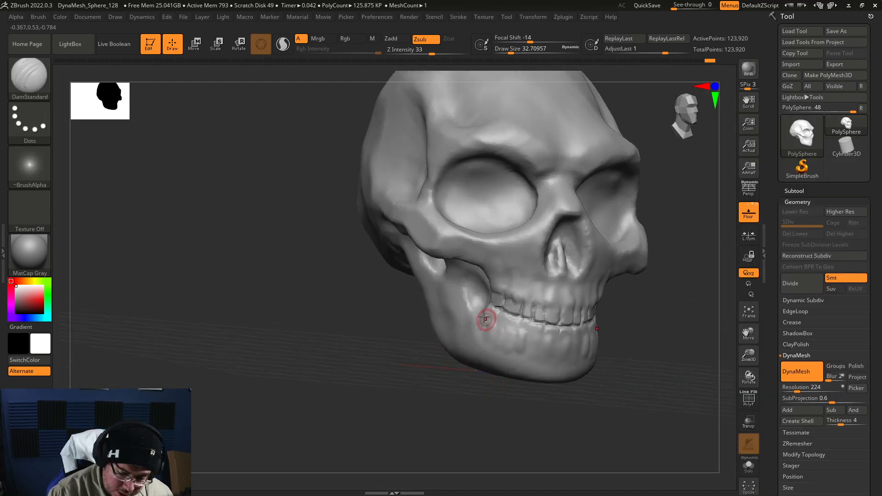
pyautogui.press('space')
pyautogui.moveTo(486, 321); pyautogui.dragTo(495, 317)
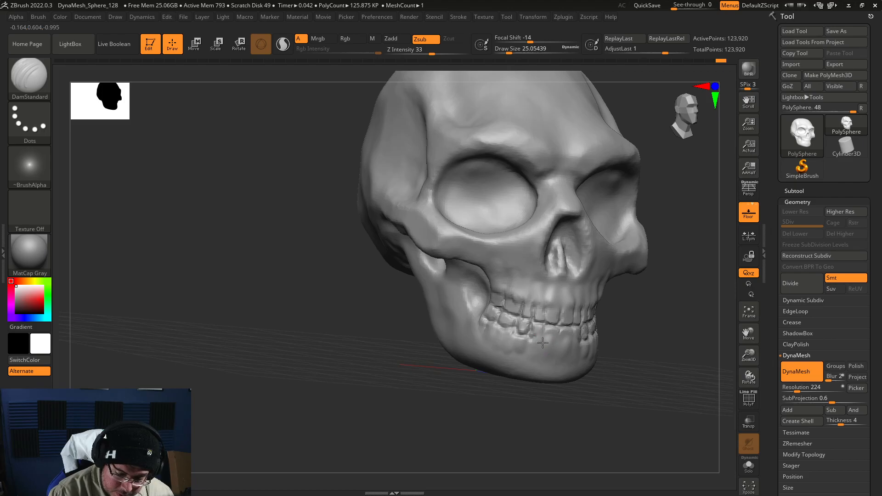
pyautogui.moveTo(545, 334); pyautogui.dragTo(556, 340)
# Define the gum line and edges of the upper and back teeth with the DamStandard brush.
pyautogui.moveTo(631, 373); pyautogui.dragTo(591, 376)
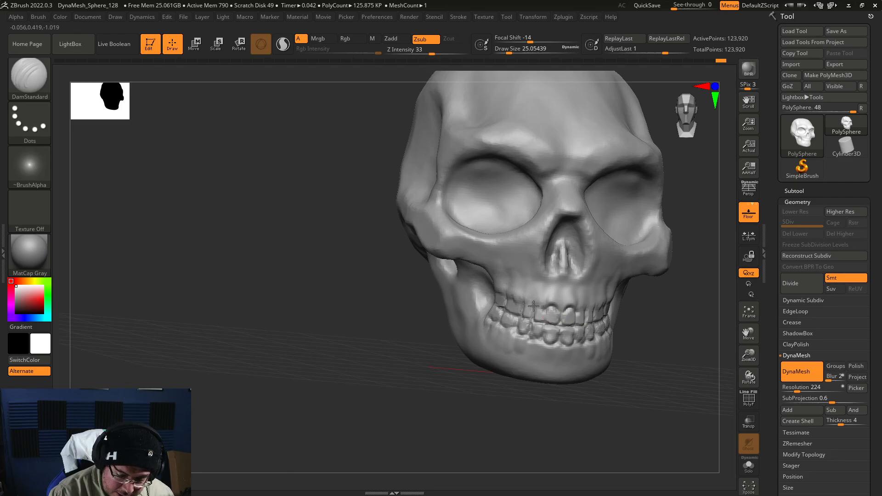
pyautogui.moveTo(610, 327); pyautogui.dragTo(593, 309)
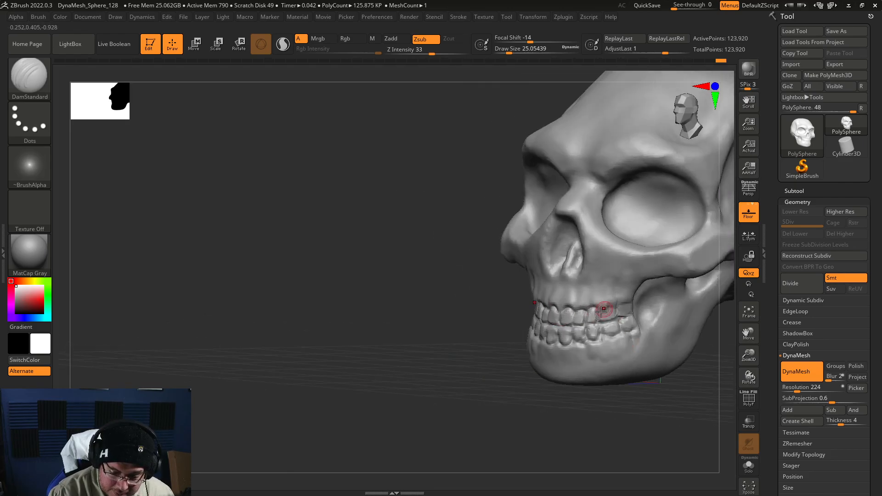
pyautogui.moveTo(640, 307); pyautogui.dragTo(618, 347)
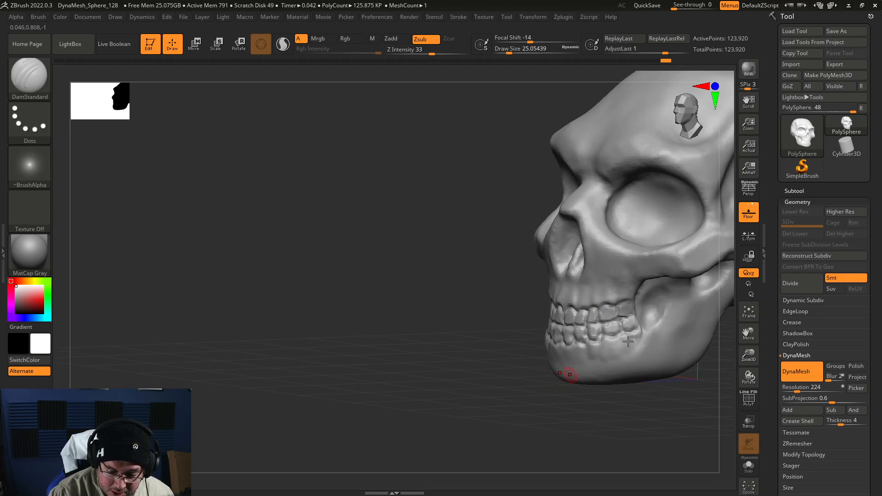
# Sculpt the hollow behind the back teeth with the ClayBuildup brush at a draw size of about 80.
pyautogui.moveTo(627, 358)
pyautogui.keyDown('ctrl'); pyautogui.mouseDown(button='right')
pyautogui.moveTo(615, 362)
pyautogui.moveTo(683, 327)
pyautogui.moveTo(647, 293)
pyautogui.moveTo(640, 266)
pyautogui.moveTo(636, 282)
pyautogui.moveTo(566, 234)
pyautogui.moveTo(507, 269)
pyautogui.moveTo(662, 252)
pyautogui.moveTo(644, 351)
pyautogui.moveTo(684, 276)
pyautogui.moveTo(671, 328)
pyautogui.moveTo(661, 329)
pyautogui.mouseUp(button='right'); pyautogui.keyUp('ctrl')
pyautogui.press('b')
pyautogui.press('c')
pyautogui.press('b')
pyautogui.press('space')
pyautogui.moveTo(553, 278); pyautogui.dragTo(565, 276)
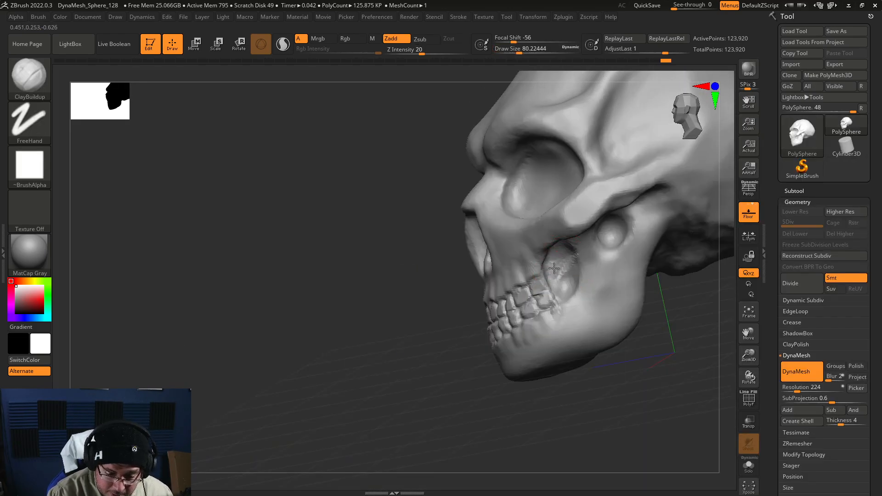
# Adjust the cheekbones with the Move brush at a draw size of about 116.
pyautogui.moveTo(569, 320)
pyautogui.mouseDown(button='right')
pyautogui.moveTo(583, 371)
pyautogui.moveTo(622, 370)
pyautogui.moveTo(623, 347)
pyautogui.mouseUp(button='right')
pyautogui.press('b')
pyautogui.press('m')
pyautogui.press('v')
pyautogui.moveTo(632, 302)
pyautogui.mouseDown(button='right')
pyautogui.moveTo(622, 294)
pyautogui.moveTo(636, 325)
pyautogui.moveTo(617, 321)
pyautogui.moveTo(593, 338)
pyautogui.moveTo(487, 298)
pyautogui.mouseUp(button='right')
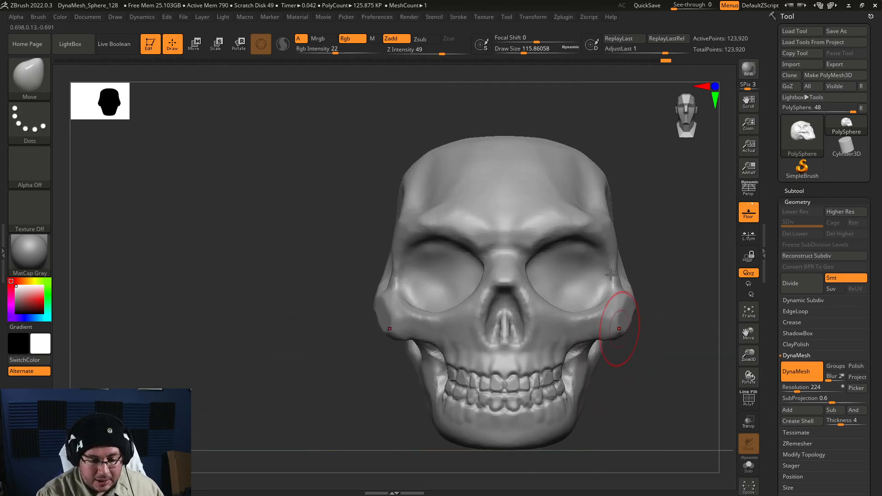
pyautogui.keyDown('ctrl'); pyautogui.moveTo(415, 439); pyautogui.dragTo(652, 411, button='right'); pyautogui.keyUp('ctrl')
pyautogui.keyDown('ctrl'); pyautogui.moveTo(660, 442); pyautogui.dragTo(407, 354); pyautogui.keyUp('ctrl')
pyautogui.keyDown('ctrl'); pyautogui.keyDown('shift'); pyautogui.moveTo(653, 448); pyautogui.dragTo(401, 347); pyautogui.keyUp('shift'); pyautogui.keyUp('ctrl')
pyautogui.moveTo(645, 364)
pyautogui.mouseDown(button='right')
pyautogui.moveTo(681, 365)
pyautogui.moveTo(666, 357)
pyautogui.mouseUp(button='right')
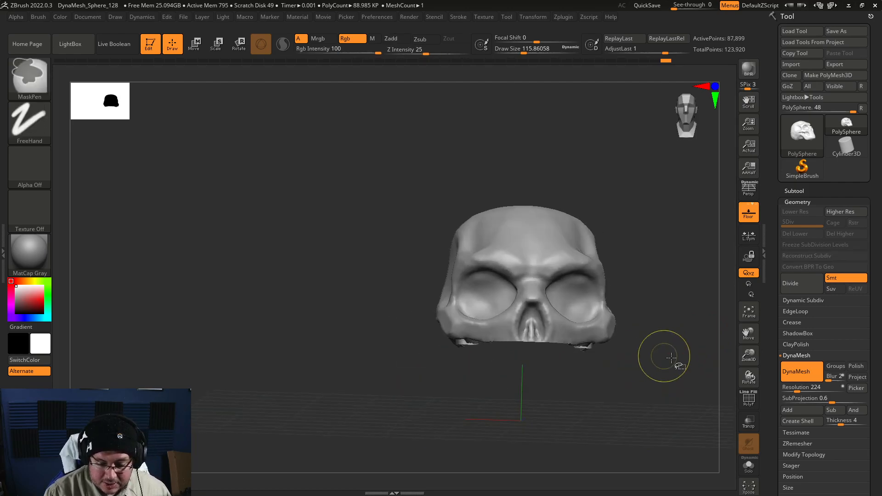
pyautogui.keyDown('ctrl'); pyautogui.keyDown('shift'); pyautogui.click(668, 361); pyautogui.keyUp('shift'); pyautogui.keyUp('ctrl')
pyautogui.keyDown('ctrl'); pyautogui.keyDown('shift'); pyautogui.moveTo(657, 449); pyautogui.dragTo(442, 341); pyautogui.keyUp('shift'); pyautogui.keyUp('ctrl')
pyautogui.moveTo(703, 393)
pyautogui.mouseDown()
pyautogui.moveTo(671, 418)
pyautogui.moveTo(682, 380)
pyautogui.moveTo(609, 394)
pyautogui.moveTo(648, 322)
pyautogui.moveTo(654, 269)
pyautogui.moveTo(609, 284)
pyautogui.mouseUp()
pyautogui.keyDown('ctrl'); pyautogui.keyDown('shift'); pyautogui.click(660, 418); pyautogui.keyUp('shift'); pyautogui.keyUp('ctrl')
# Mask the upper and lower teeth with the MaskPen brush at a draw size of about 80.
pyautogui.press('b')
pyautogui.press('space')
pyautogui.click(616, 354)
pyautogui.press('space')
pyautogui.click(645, 301)
pyautogui.press('space')
pyautogui.click(653, 296)
pyautogui.press('space')
pyautogui.moveTo(550, 333); pyautogui.dragTo(535, 334)
pyautogui.press('space')
pyautogui.moveTo(532, 300); pyautogui.dragTo(522, 300)
pyautogui.press('ctrl')
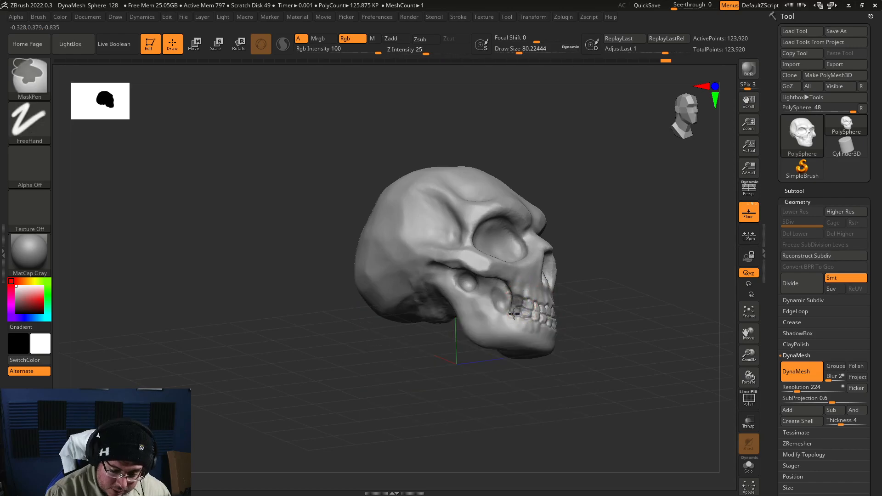
pyautogui.moveTo(573, 377)
pyautogui.mouseDown()
pyautogui.moveTo(592, 358)
pyautogui.moveTo(579, 336)
pyautogui.moveTo(583, 312)
pyautogui.mouseUp()
# Reshape the lower jaw and chin around the masked teeth with the Move brush at a draw size of about 257.
pyautogui.press('space')
pyautogui.press('space')
pyautogui.moveTo(522, 318); pyautogui.dragTo(500, 324)
pyautogui.moveTo(611, 337); pyautogui.dragTo(528, 322)
pyautogui.moveTo(582, 332)
pyautogui.mouseDown()
pyautogui.moveTo(578, 303)
pyautogui.moveTo(616, 330)
pyautogui.moveTo(478, 302)
pyautogui.moveTo(566, 360)
pyautogui.moveTo(519, 340)
pyautogui.moveTo(590, 318)
pyautogui.mouseUp()
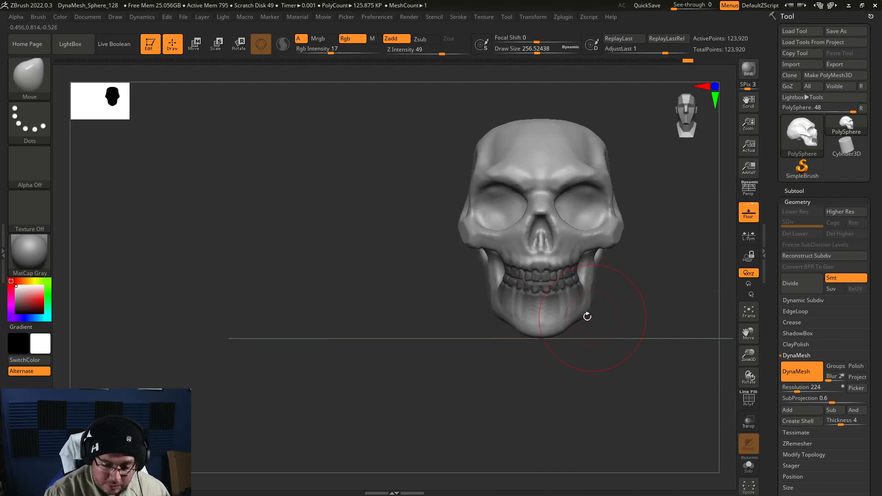
# Refine the front of the lower jaw with a smaller Move brush and remesh the skull.
pyautogui.moveTo(660, 325)
pyautogui.mouseDown()
pyautogui.moveTo(589, 308)
pyautogui.moveTo(636, 333)
pyautogui.moveTo(666, 321)
pyautogui.moveTo(645, 300)
pyautogui.moveTo(654, 319)
pyautogui.moveTo(628, 309)
pyautogui.mouseUp()
pyautogui.press('space')
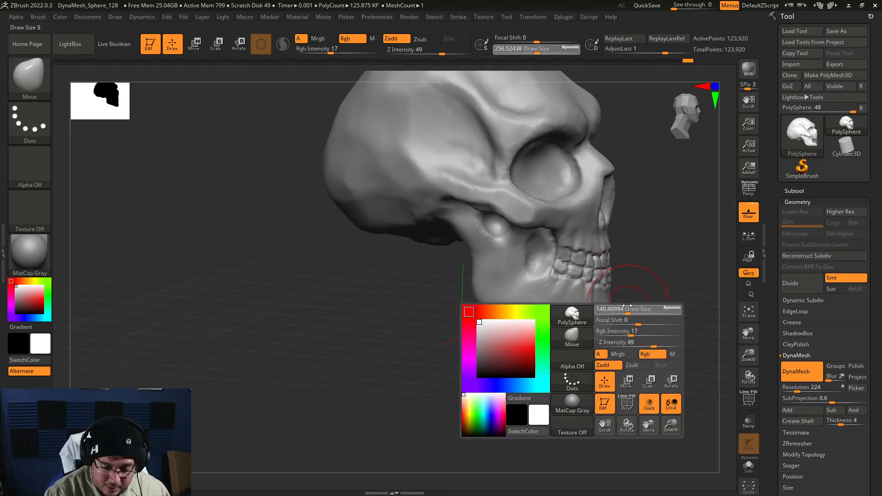
pyautogui.press('space')
pyautogui.moveTo(588, 268); pyautogui.dragTo(580, 268)
pyautogui.moveTo(635, 251)
pyautogui.keyDown('ctrl'); pyautogui.mouseDown()
pyautogui.moveTo(648, 267)
pyautogui.moveTo(615, 309)
pyautogui.moveTo(615, 296)
pyautogui.moveTo(603, 304)
pyautogui.mouseUp(); pyautogui.keyUp('ctrl')
# Reshape the side of the chin with the Move brush at a draw size of about 116.
pyautogui.press('b')
pyautogui.press('m')
pyautogui.press('v')
pyautogui.press('space')
pyautogui.moveTo(682, 298); pyautogui.dragTo(658, 294)
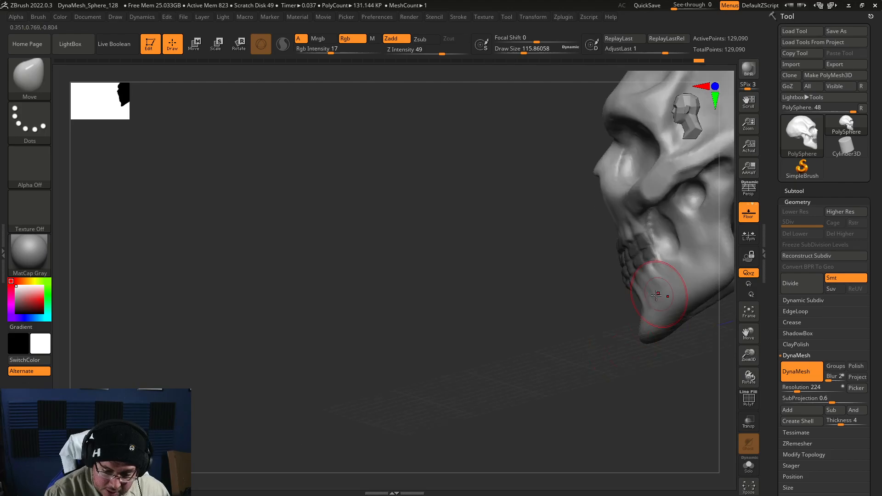
pyautogui.moveTo(642, 299); pyautogui.dragTo(647, 298, button='right')
# Build up the chin and lower jaw with the ClayBuildup brush at a draw size of about 65.
pyautogui.press('b')
pyautogui.press('c')
pyautogui.press('b')
pyautogui.press('space')
pyautogui.moveTo(640, 297); pyautogui.dragTo(632, 298)
pyautogui.moveTo(630, 305); pyautogui.dragTo(641, 327, button='right')
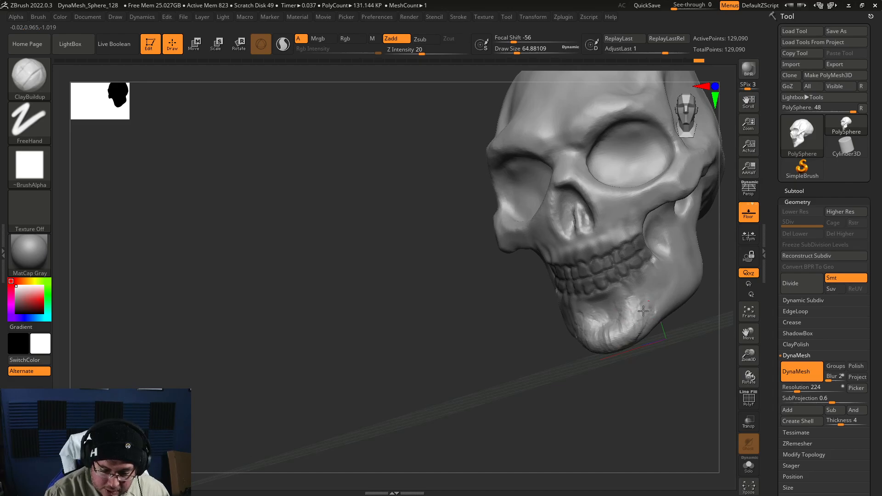
# Clear the teeth mask, remesh the skull and smooth the chin and side of the jaw.
pyautogui.keyDown('ctrl'); pyautogui.moveTo(677, 314); pyautogui.dragTo(688, 355); pyautogui.keyUp('ctrl')
pyautogui.moveTo(674, 335)
pyautogui.mouseDown()
pyautogui.moveTo(693, 331)
pyautogui.moveTo(692, 321)
pyautogui.mouseUp()
pyautogui.moveTo(618, 317)
pyautogui.keyDown('shift'); pyautogui.mouseDown()
pyautogui.moveTo(602, 328)
pyautogui.moveTo(632, 320)
pyautogui.mouseUp(); pyautogui.keyUp('shift')
pyautogui.moveTo(692, 312); pyautogui.dragTo(659, 313)
pyautogui.moveTo(662, 303)
pyautogui.keyDown('shift'); pyautogui.mouseDown()
pyautogui.moveTo(682, 282)
pyautogui.moveTo(652, 321)
pyautogui.mouseUp(); pyautogui.keyUp('shift')
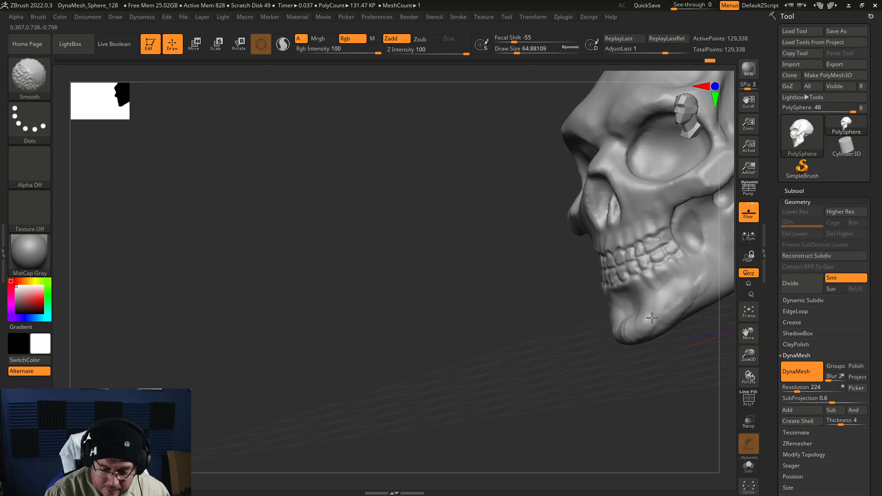
# Build up the chin and the lower edge of the jaw with the ClayBuildup brush at a draw size of about 94.
pyautogui.moveTo(618, 322); pyautogui.dragTo(650, 320, button='right')
pyautogui.press('space')
pyautogui.moveTo(649, 307); pyautogui.dragTo(647, 302)
pyautogui.press('space')
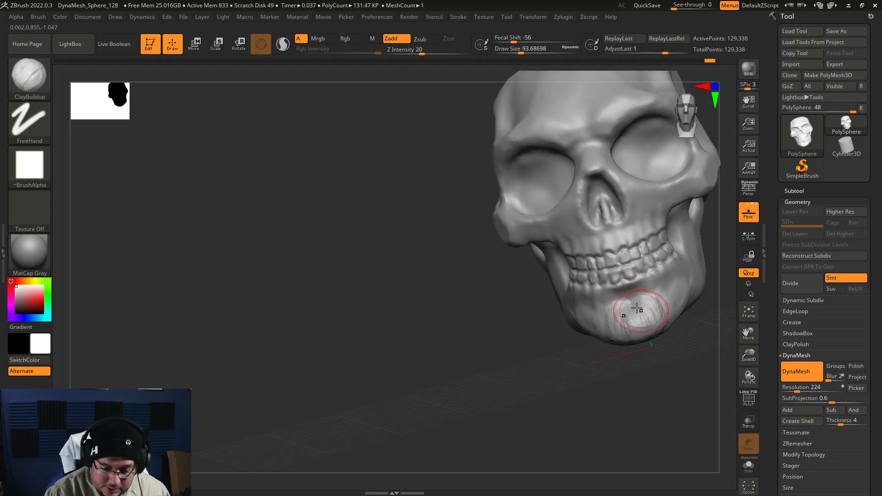
pyautogui.moveTo(644, 361); pyautogui.dragTo(606, 359)
pyautogui.moveTo(671, 374); pyautogui.dragTo(603, 369)
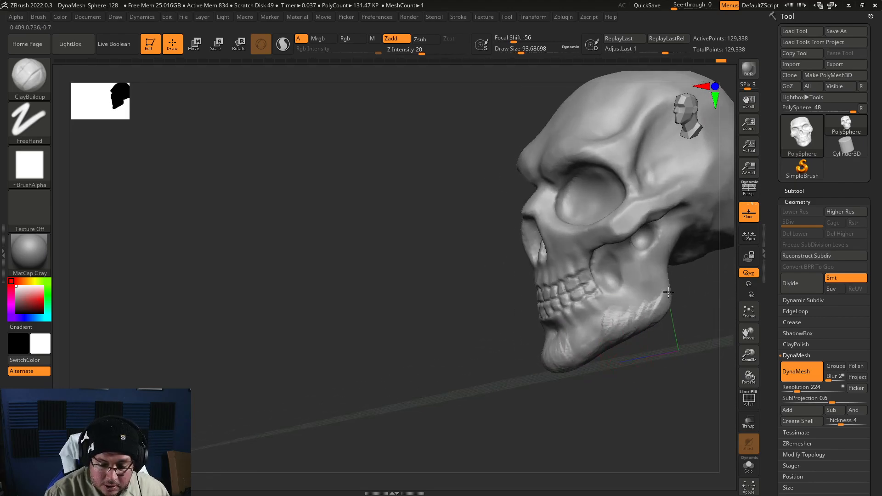
pyautogui.moveTo(646, 349); pyautogui.dragTo(682, 321)
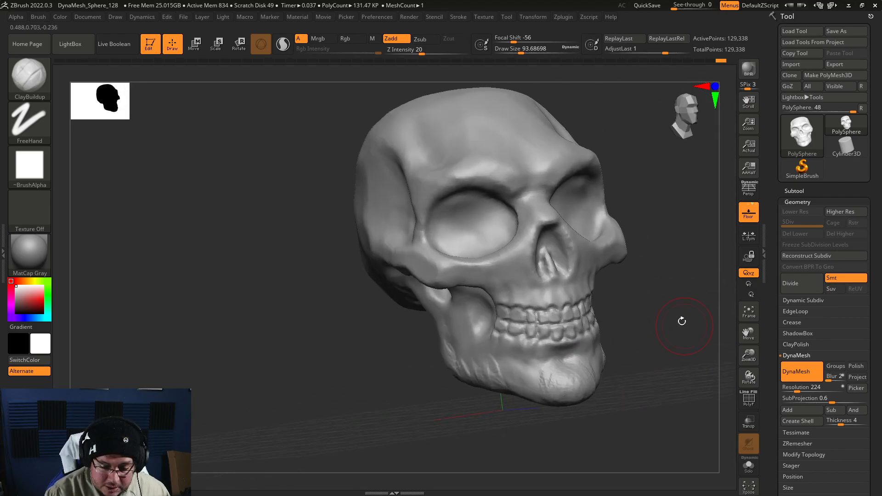
# Add volume to the upper jaw between the nose opening and the cheekbone with the ClayBuildup brush.
pyautogui.moveTo(502, 251)
pyautogui.mouseDown()
pyautogui.moveTo(510, 270)
pyautogui.moveTo(517, 254)
pyautogui.moveTo(524, 273)
pyautogui.mouseUp()
pyautogui.moveTo(658, 313)
pyautogui.mouseDown()
pyautogui.moveTo(609, 308)
pyautogui.moveTo(587, 252)
pyautogui.moveTo(597, 242)
pyautogui.mouseUp()
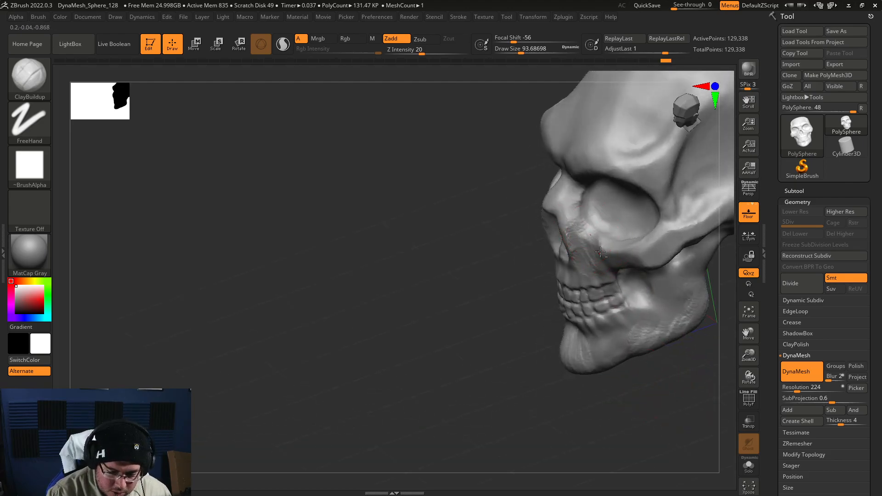
pyautogui.moveTo(577, 192); pyautogui.dragTo(578, 215)
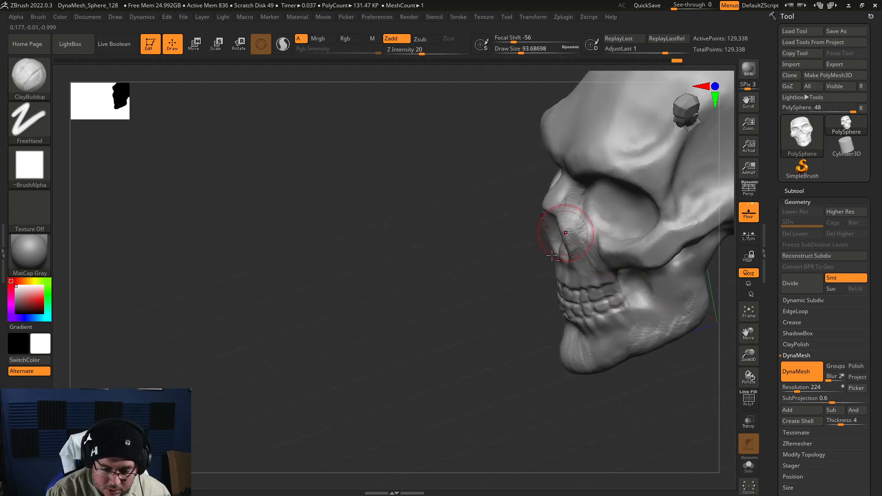
pyautogui.moveTo(566, 228); pyautogui.dragTo(600, 239, button='right')
pyautogui.moveTo(573, 233); pyautogui.dragTo(576, 248)
pyautogui.moveTo(589, 236); pyautogui.dragTo(618, 338, button='right')
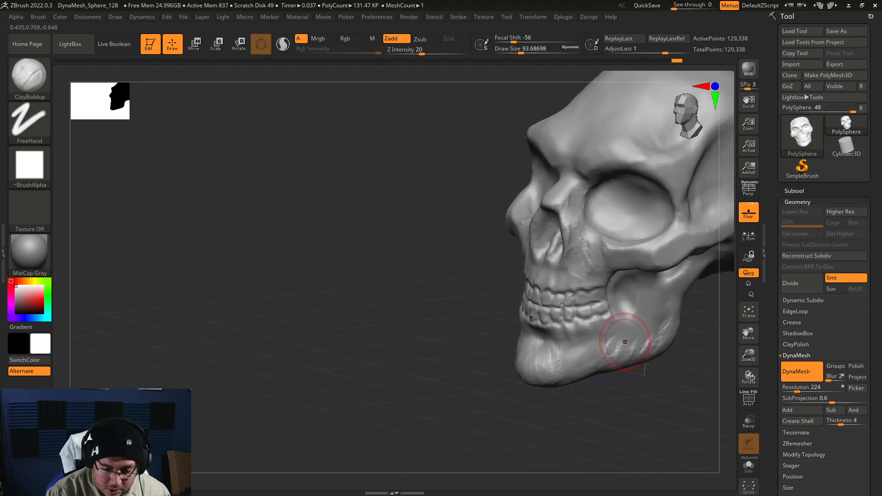
pyautogui.moveTo(572, 261); pyautogui.dragTo(574, 232)
pyautogui.moveTo(598, 271)
pyautogui.keyDown('ctrl'); pyautogui.mouseDown(button='right')
pyautogui.moveTo(668, 400)
pyautogui.moveTo(648, 417)
pyautogui.moveTo(657, 344)
pyautogui.moveTo(642, 350)
pyautogui.moveTo(650, 286)
pyautogui.moveTo(656, 321)
pyautogui.moveTo(646, 355)
pyautogui.mouseUp(button='right'); pyautogui.keyUp('ctrl')
pyautogui.keyDown('alt'); pyautogui.moveTo(646, 355); pyautogui.dragTo(635, 318, button='right'); pyautogui.keyUp('alt')
# Flatten the chin and the side of the lower jaw into planes with the TrimDynamic brush at a draw size of about 94.
pyautogui.press('b')
pyautogui.press('t')
pyautogui.press('d')
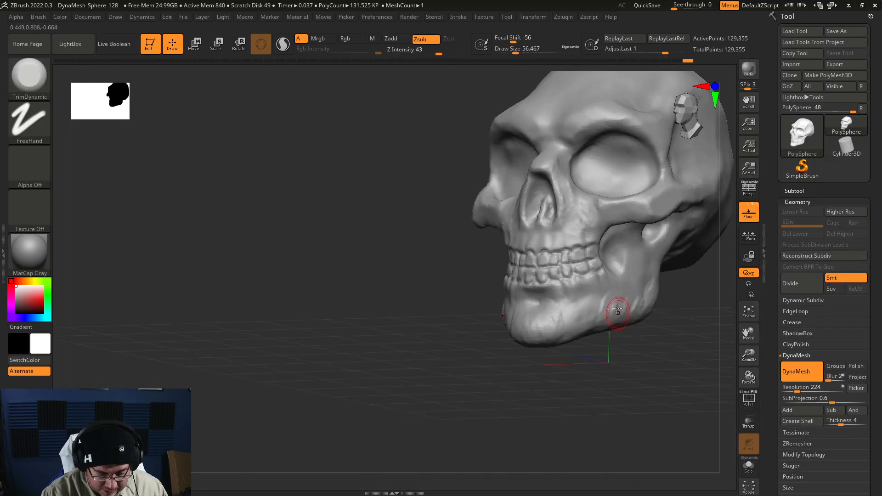
pyautogui.keyDown('shift'); pyautogui.moveTo(585, 359); pyautogui.dragTo(558, 325, button='right'); pyautogui.keyUp('shift')
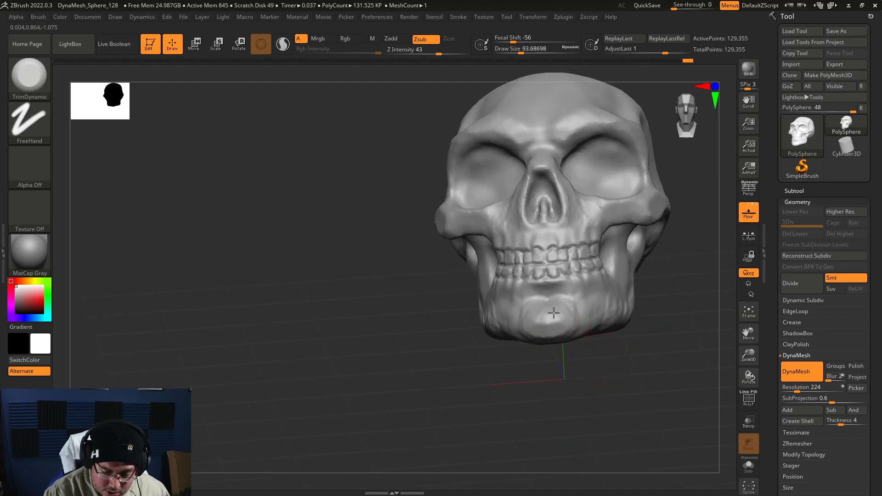
pyautogui.moveTo(560, 326); pyautogui.dragTo(569, 323)
pyautogui.moveTo(555, 343); pyautogui.dragTo(584, 340, button='right')
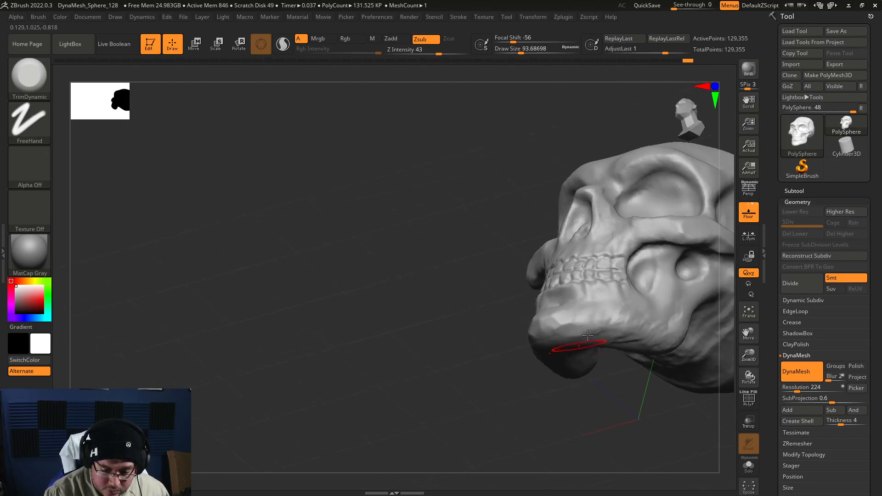
pyautogui.moveTo(612, 372); pyautogui.dragTo(629, 317, button='right')
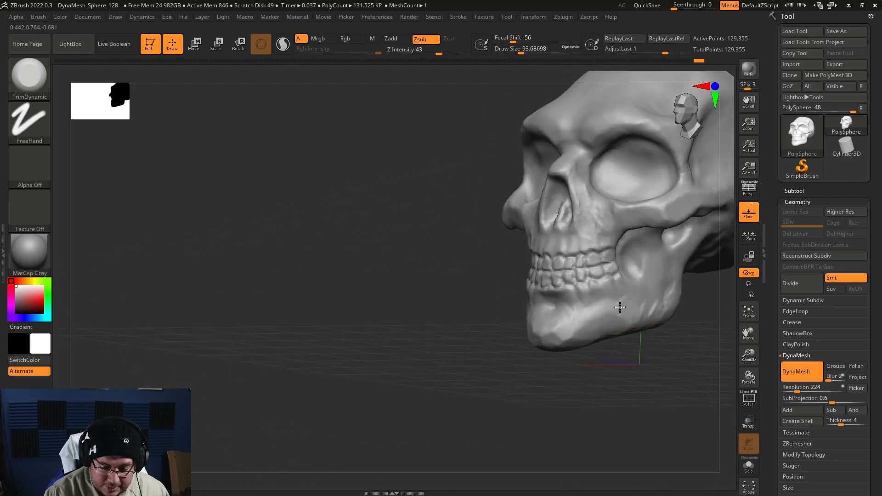
pyautogui.moveTo(684, 307); pyautogui.dragTo(683, 295, button='right')
# Fill the hollow behind the teeth with the ClayBuildup brush at a draw size of about 59 and remesh the skull.
pyautogui.press('b')
pyautogui.press('c')
pyautogui.press('b')
pyautogui.press('space')
pyautogui.click(629, 252)
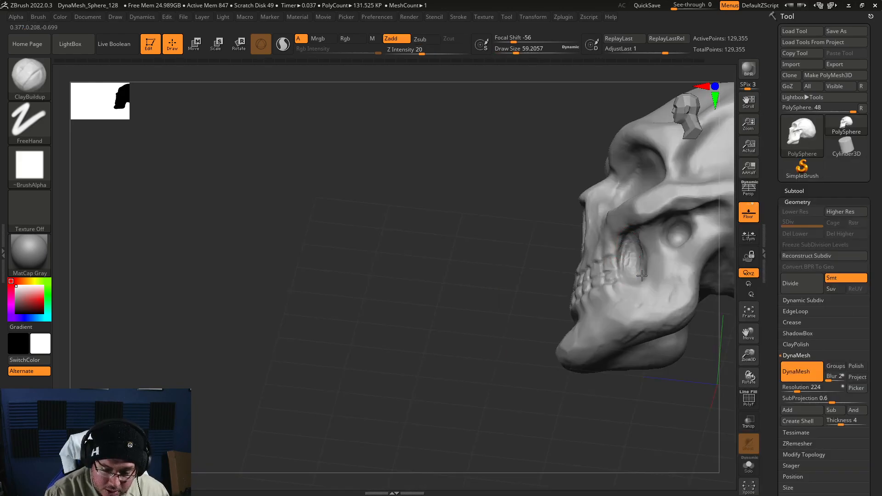
pyautogui.moveTo(626, 278); pyautogui.dragTo(624, 280)
pyautogui.moveTo(582, 295); pyautogui.dragTo(636, 276, button='right')
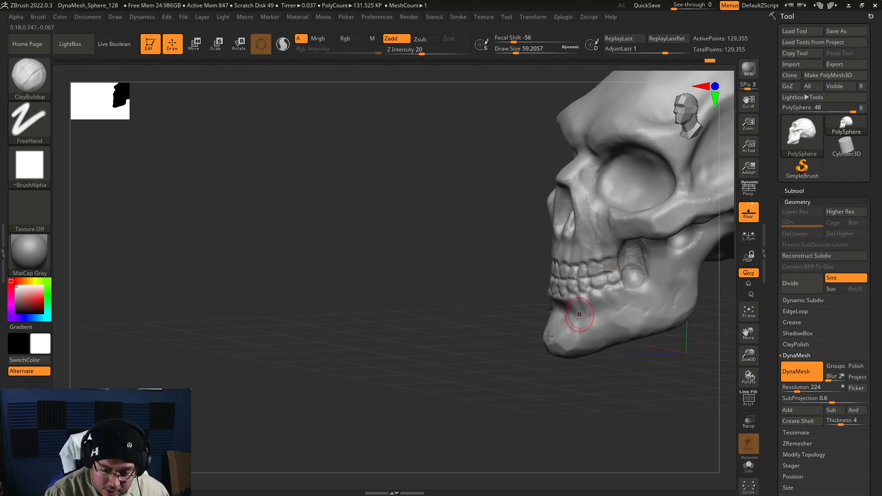
pyautogui.moveTo(558, 330); pyautogui.dragTo(609, 309, button='right')
pyautogui.moveTo(609, 309); pyautogui.dragTo(620, 305)
pyautogui.moveTo(689, 240); pyautogui.dragTo(661, 244)
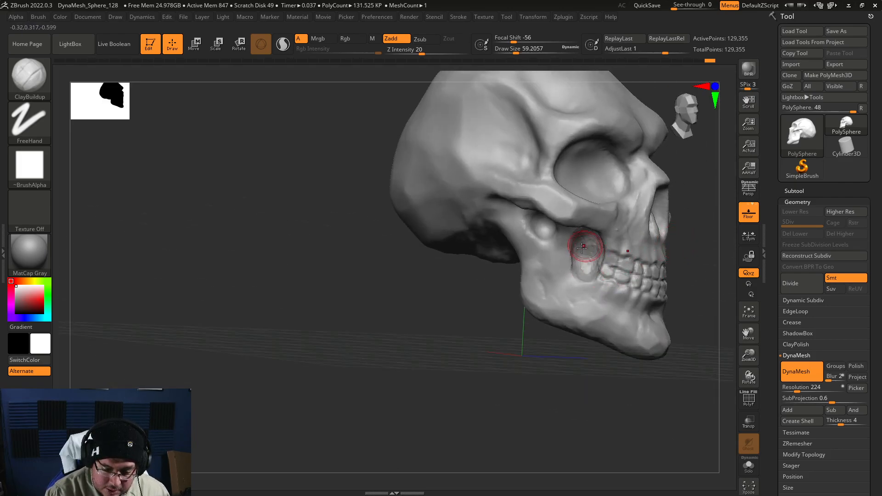
pyautogui.moveTo(719, 279); pyautogui.dragTo(676, 300)
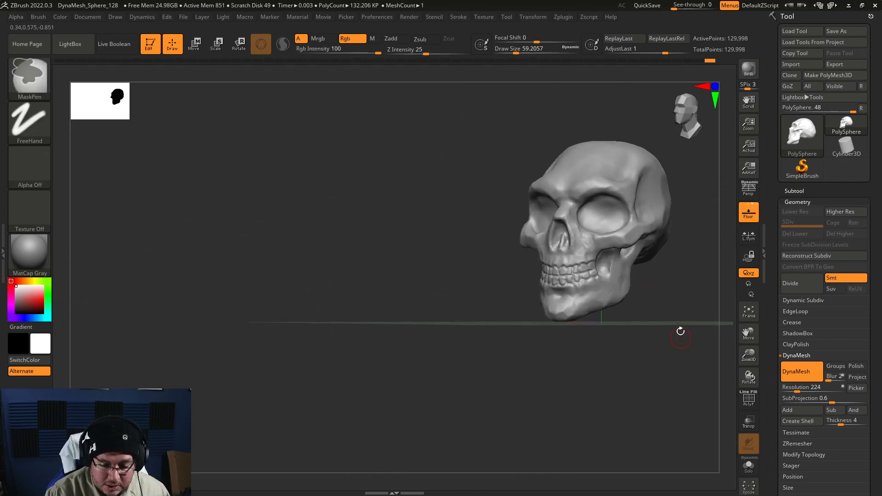
# Render a best-preview image of the skull to check its forms.
pyautogui.moveTo(682, 335); pyautogui.dragTo(660, 309)
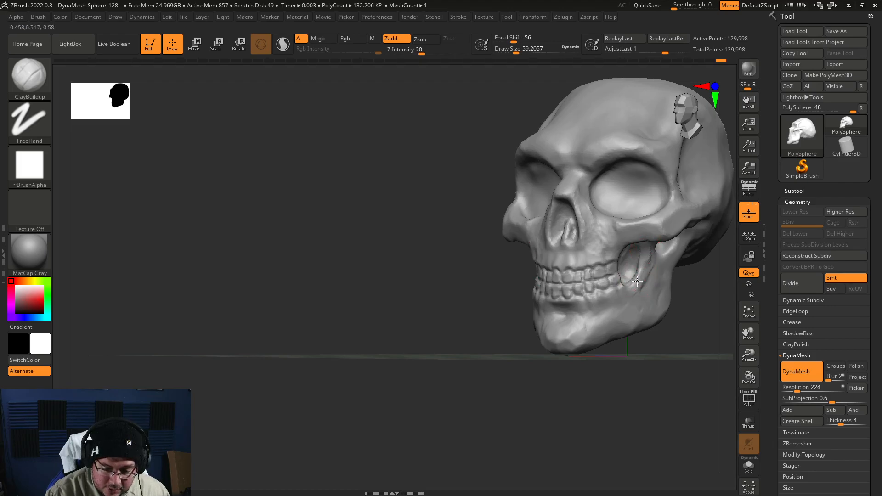
pyautogui.moveTo(684, 357); pyautogui.dragTo(687, 278)
pyautogui.click(747, 72)
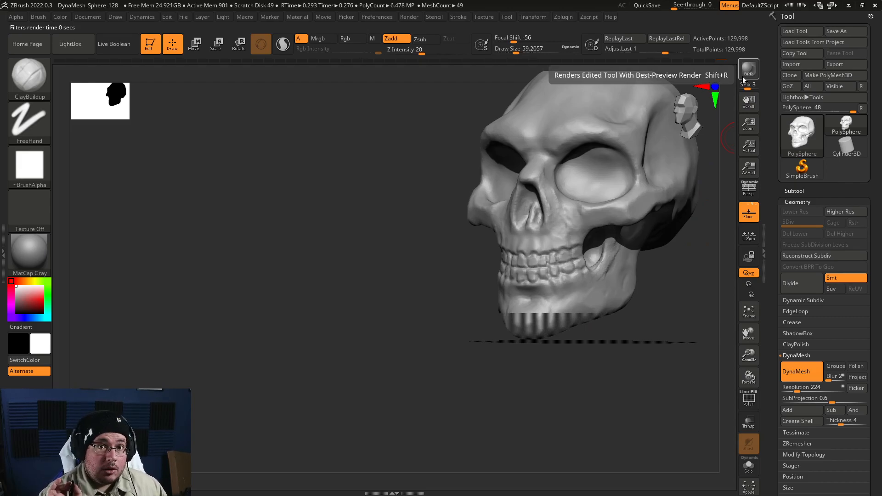
pyautogui.moveTo(635, 312)
pyautogui.mouseDown()
pyautogui.moveTo(646, 305)
pyautogui.moveTo(638, 330)
pyautogui.moveTo(659, 309)
pyautogui.moveTo(656, 299)
pyautogui.moveTo(678, 321)
pyautogui.moveTo(641, 317)
pyautogui.moveTo(662, 319)
pyautogui.moveTo(641, 290)
pyautogui.moveTo(678, 274)
pyautogui.mouseUp()
# Adjust the overall proportions of the jaw and face with the Move brush, starting at a draw size of about 476.
pyautogui.press('b')
pyautogui.press('m')
pyautogui.press('v')
pyautogui.press('space')
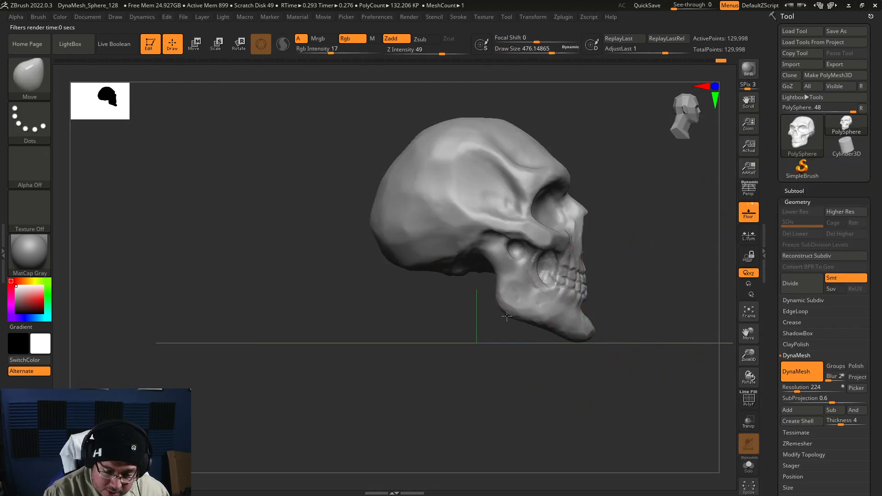
pyautogui.moveTo(578, 334); pyautogui.dragTo(575, 328)
pyautogui.press('space')
pyautogui.moveTo(583, 304); pyautogui.dragTo(570, 301)
pyautogui.press('space')
pyautogui.moveTo(590, 279)
pyautogui.mouseDown()
pyautogui.moveTo(580, 274)
pyautogui.moveTo(637, 278)
pyautogui.moveTo(655, 324)
pyautogui.moveTo(622, 280)
pyautogui.mouseUp()
pyautogui.press('space')
pyautogui.moveTo(648, 294)
pyautogui.keyDown('alt'); pyautogui.mouseDown()
pyautogui.moveTo(643, 321)
pyautogui.moveTo(637, 297)
pyautogui.mouseUp(); pyautogui.keyUp('alt')
pyautogui.press('space')
pyautogui.moveTo(535, 267)
pyautogui.mouseDown()
pyautogui.moveTo(571, 275)
pyautogui.moveTo(547, 283)
pyautogui.moveTo(588, 282)
pyautogui.mouseUp()
pyautogui.moveTo(686, 338)
pyautogui.mouseDown()
pyautogui.moveTo(672, 317)
pyautogui.moveTo(632, 311)
pyautogui.moveTo(641, 285)
pyautogui.mouseUp()
# Refine the jaw and facial contours with the Move brush, reducing the draw size to about 77.
pyautogui.press('space')
pyautogui.moveTo(597, 288); pyautogui.dragTo(593, 286)
pyautogui.moveTo(538, 313); pyautogui.dragTo(625, 308)
pyautogui.moveTo(587, 286); pyautogui.dragTo(590, 288)
pyautogui.moveTo(606, 299)
pyautogui.mouseDown()
pyautogui.moveTo(595, 347)
pyautogui.moveTo(629, 299)
pyautogui.mouseUp()
pyautogui.moveTo(674, 223); pyautogui.dragTo(684, 225)
pyautogui.moveTo(713, 276)
pyautogui.mouseDown()
pyautogui.moveTo(690, 356)
pyautogui.moveTo(688, 347)
pyautogui.mouseUp()
pyautogui.press('space')
pyautogui.moveTo(623, 278); pyautogui.dragTo(613, 273)
pyautogui.moveTo(657, 343); pyautogui.dragTo(685, 321)
pyautogui.moveTo(682, 281)
pyautogui.mouseDown()
pyautogui.moveTo(674, 315)
pyautogui.moveTo(666, 294)
pyautogui.mouseUp()
pyautogui.press('space')
pyautogui.moveTo(667, 285)
pyautogui.mouseDown()
pyautogui.moveTo(666, 264)
pyautogui.moveTo(664, 306)
pyautogui.mouseUp()
pyautogui.moveTo(646, 267)
pyautogui.mouseDown()
pyautogui.moveTo(623, 270)
pyautogui.moveTo(626, 286)
pyautogui.moveTo(671, 260)
pyautogui.moveTo(677, 305)
pyautogui.moveTo(650, 264)
pyautogui.mouseUp()
pyautogui.press('space')
# Carve creases above the inner brows with the DamStandard brush at a draw size of about 51 and soften them.
pyautogui.press('b')
pyautogui.press('d')
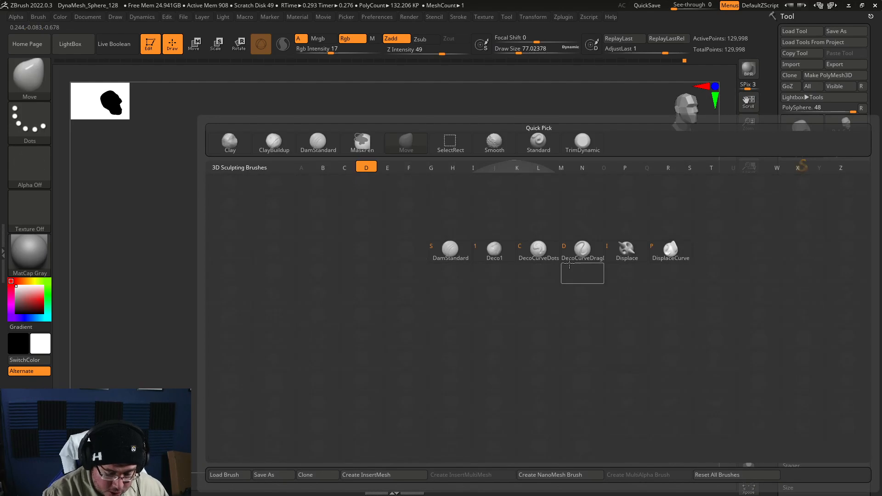
pyautogui.press('s')
pyautogui.moveTo(519, 251)
pyautogui.mouseDown()
pyautogui.moveTo(551, 250)
pyautogui.moveTo(551, 257)
pyautogui.mouseUp()
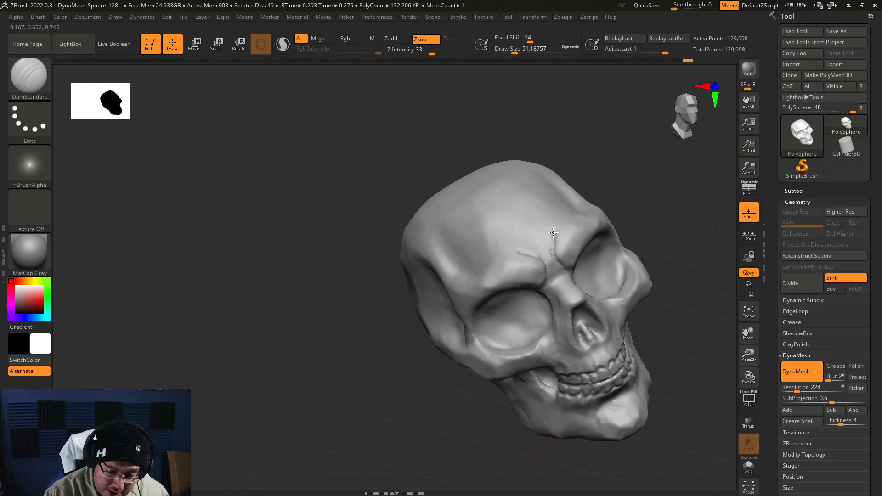
pyautogui.moveTo(559, 211); pyautogui.dragTo(567, 221, button='right')
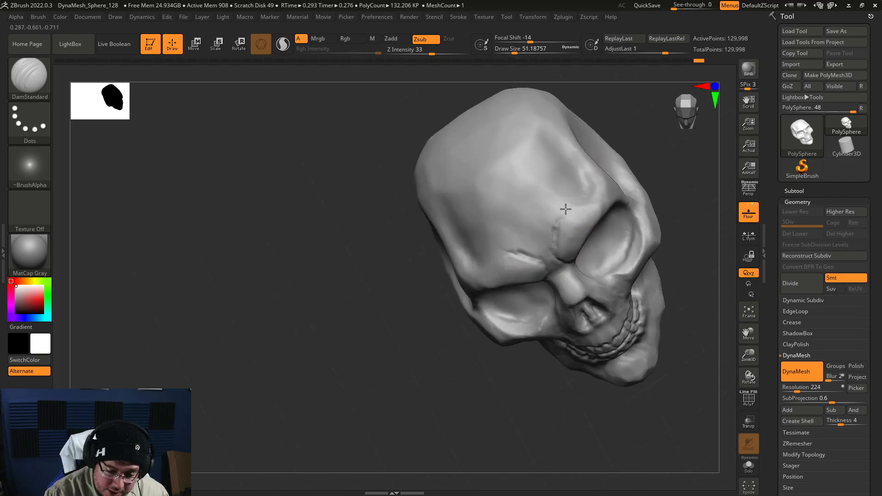
pyautogui.press('shift')
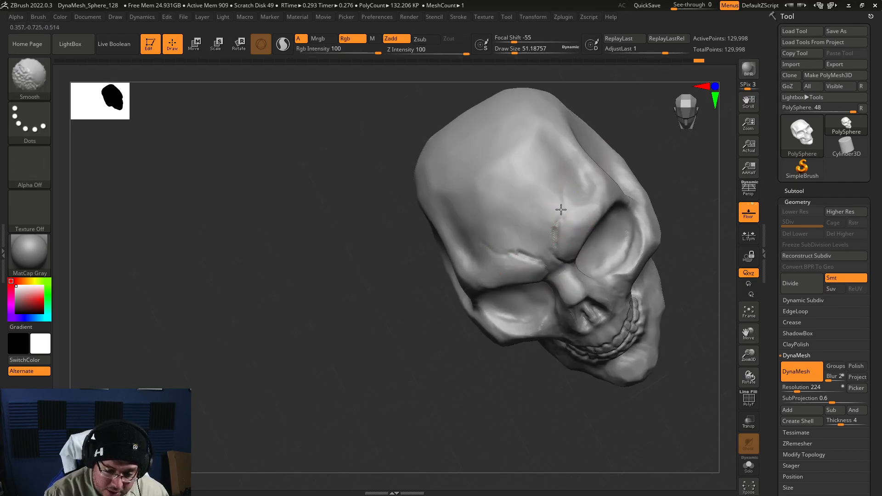
pyautogui.moveTo(564, 271); pyautogui.dragTo(612, 183, button='right')
pyautogui.press('shift')
pyautogui.moveTo(612, 254)
pyautogui.mouseDown(button='right')
pyautogui.moveTo(664, 219)
pyautogui.moveTo(653, 262)
pyautogui.mouseUp(button='right')
# Define the eye-socket rims and cheekbone edges with the DamStandard brush, reducing the draw size to about 29.
pyautogui.moveTo(530, 268); pyautogui.dragTo(521, 282)
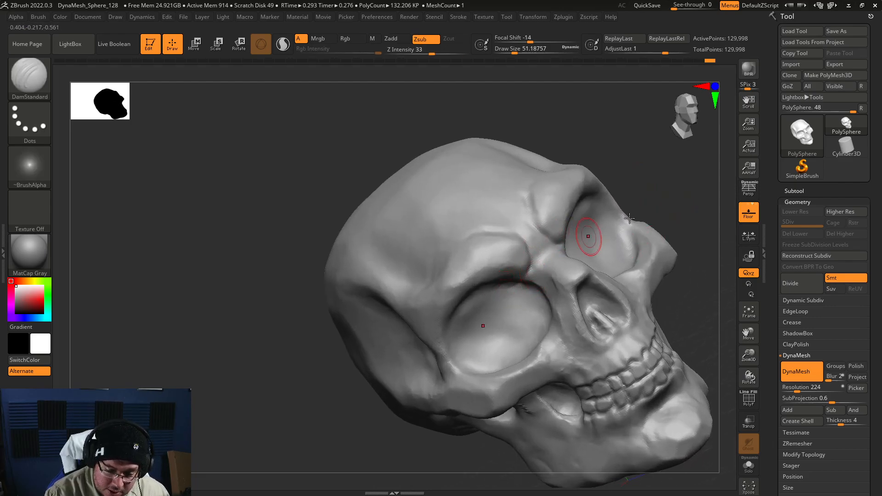
pyautogui.moveTo(615, 222); pyautogui.dragTo(554, 235, button='right')
pyautogui.moveTo(454, 332); pyautogui.dragTo(521, 345, button='right')
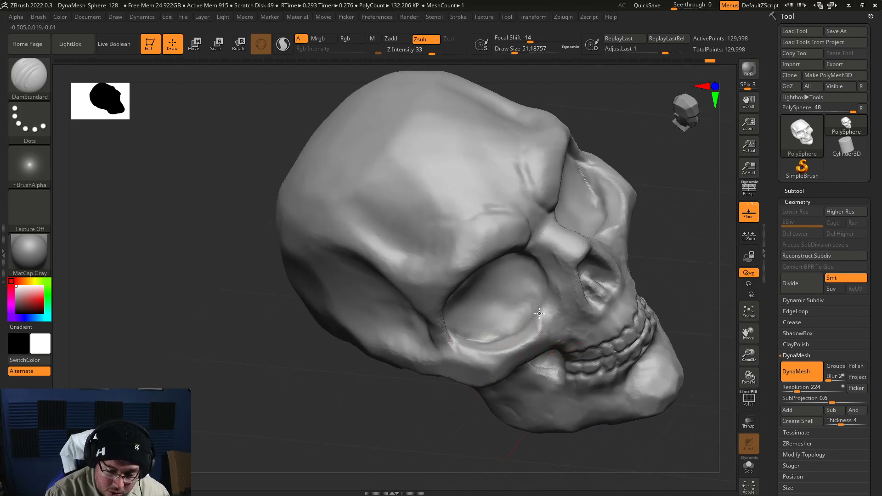
pyautogui.moveTo(669, 257)
pyautogui.mouseDown(button='right')
pyautogui.moveTo(648, 241)
pyautogui.moveTo(642, 295)
pyautogui.mouseUp(button='right')
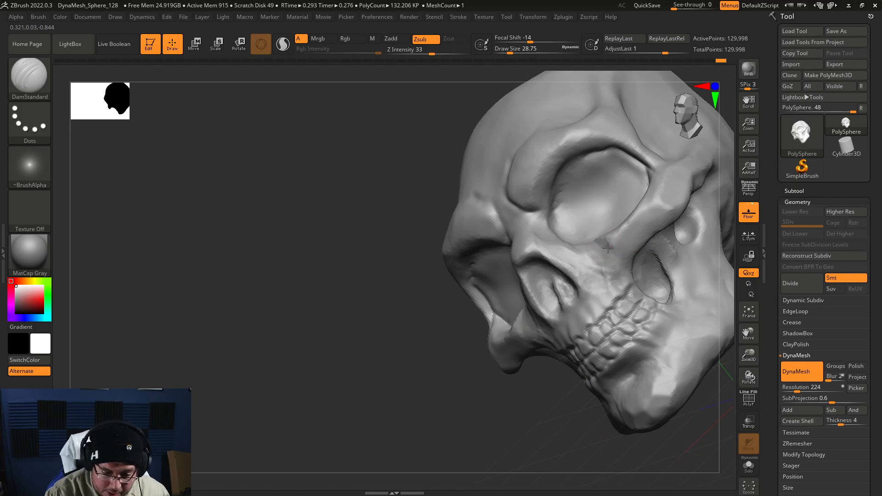
pyautogui.moveTo(634, 231); pyautogui.dragTo(476, 372, button='right')
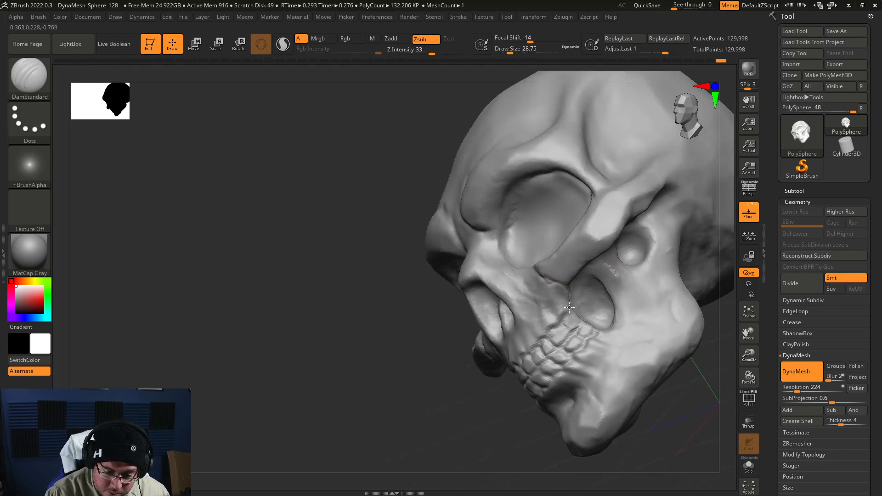
pyautogui.moveTo(537, 269); pyautogui.dragTo(534, 305, button='right')
pyautogui.moveTo(543, 256); pyautogui.dragTo(555, 266, button='right')
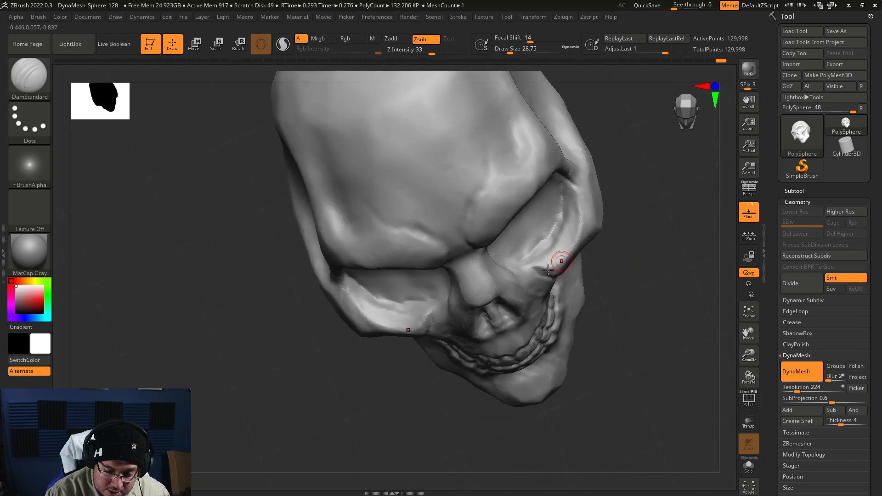
pyautogui.moveTo(632, 250)
pyautogui.keyDown('ctrl'); pyautogui.mouseDown(button='right')
pyautogui.moveTo(630, 223)
pyautogui.moveTo(638, 252)
pyautogui.moveTo(595, 262)
pyautogui.moveTo(622, 349)
pyautogui.moveTo(622, 327)
pyautogui.moveTo(632, 329)
pyautogui.moveTo(591, 305)
pyautogui.mouseUp(button='right'); pyautogui.keyUp('ctrl')
# Build up the jaw around the hollow behind the teeth with the ClayBuildup brush at draw sizes of about 56 to 68.
pyautogui.press('b')
pyautogui.press('b')
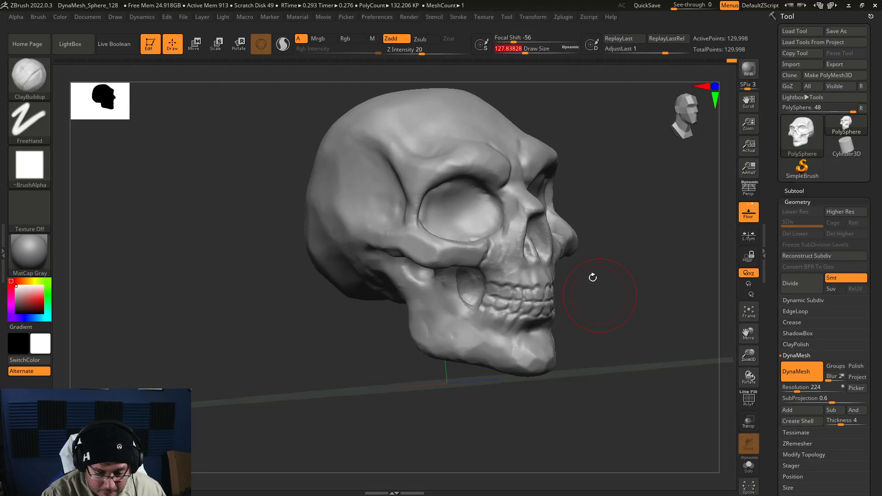
pyautogui.moveTo(481, 314); pyautogui.dragTo(483, 321)
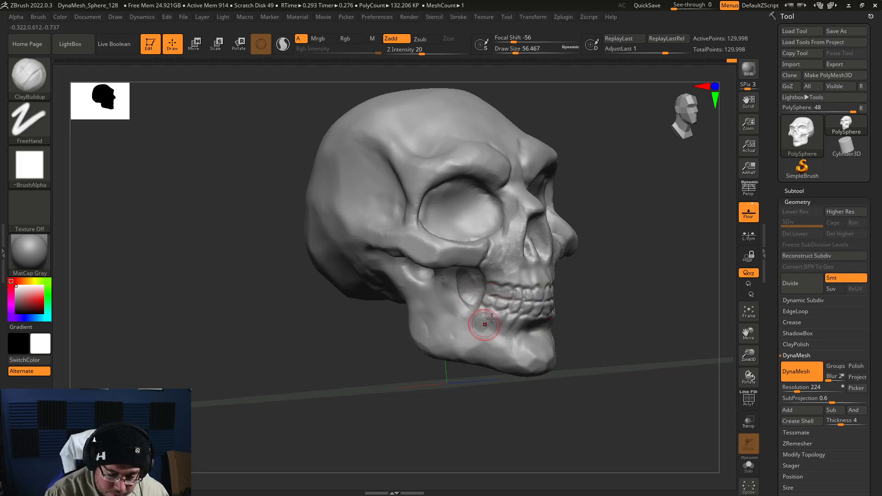
pyautogui.press('space')
pyautogui.click(481, 316)
pyautogui.moveTo(632, 308); pyautogui.dragTo(575, 304, button='right')
pyautogui.press('space')
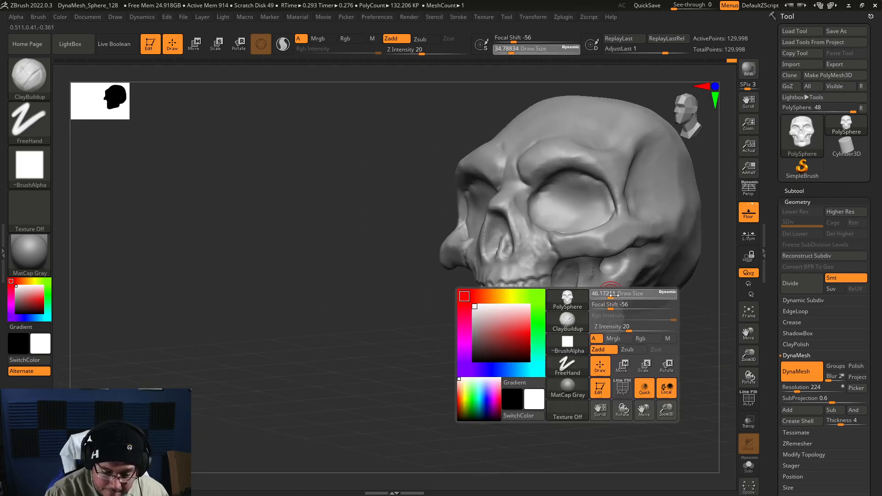
pyautogui.click(613, 305)
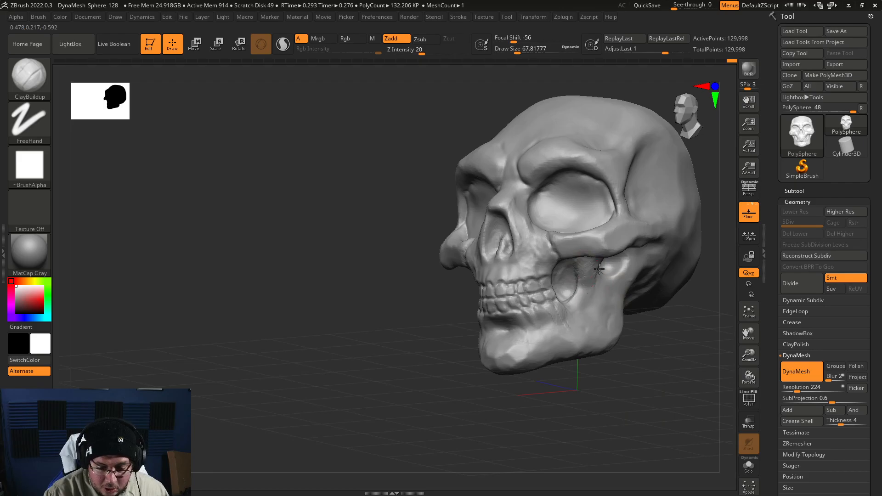
pyautogui.moveTo(631, 328)
pyautogui.keyDown('shift'); pyautogui.mouseDown(button='right')
pyautogui.moveTo(644, 317)
pyautogui.moveTo(602, 292)
pyautogui.mouseUp(button='right'); pyautogui.keyUp('shift')
# Bulk up the rear upright part of the jaw with the ClayBuildup brush at a draw size of about 140.
pyautogui.press('space')
pyautogui.click(612, 295)
pyautogui.moveTo(591, 295); pyautogui.dragTo(593, 290)
pyautogui.moveTo(609, 298); pyautogui.dragTo(580, 295, button='right')
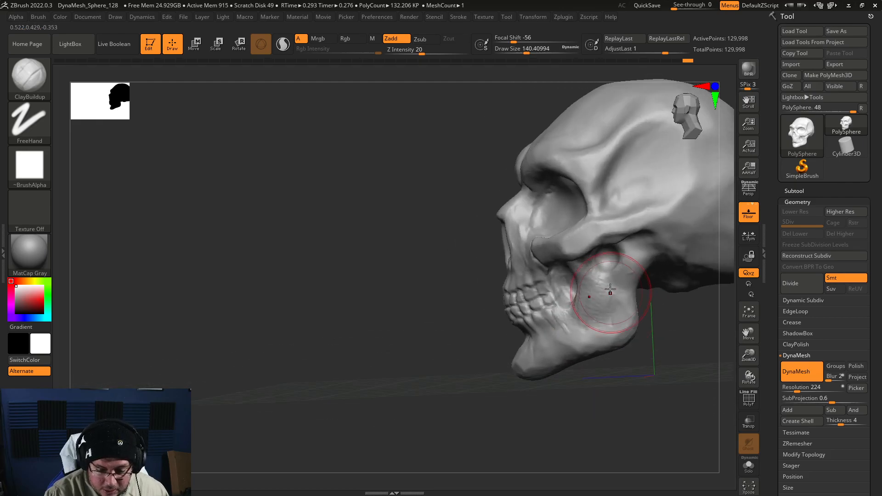
# Build up the rear end of the cheekbone arch with the ClayBuildup brush at draw sizes of about 44 to 62.
pyautogui.press('space')
pyautogui.moveTo(603, 266); pyautogui.dragTo(600, 254)
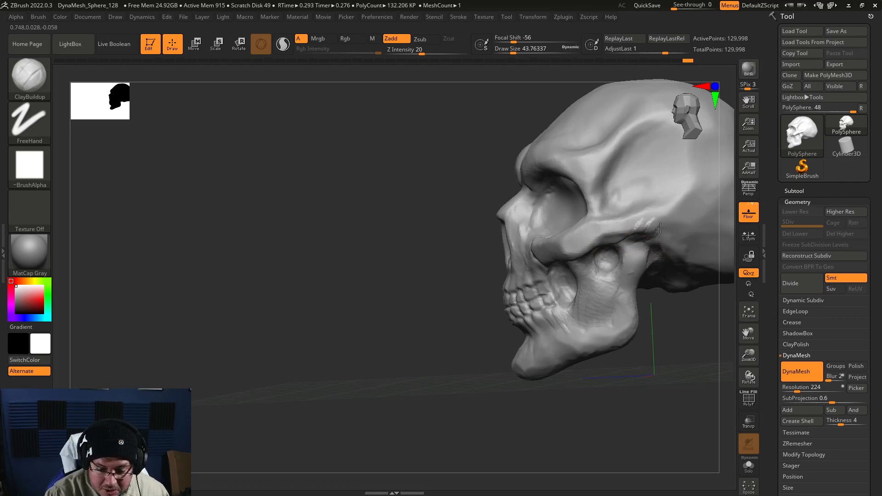
pyautogui.press('space')
pyautogui.moveTo(677, 245)
pyautogui.mouseDown()
pyautogui.moveTo(660, 230)
pyautogui.moveTo(674, 233)
pyautogui.mouseUp()
pyautogui.moveTo(667, 323)
pyautogui.mouseDown(button='right')
pyautogui.moveTo(616, 329)
pyautogui.moveTo(644, 325)
pyautogui.moveTo(662, 335)
pyautogui.moveTo(669, 319)
pyautogui.moveTo(647, 357)
pyautogui.moveTo(605, 297)
pyautogui.mouseUp(button='right')
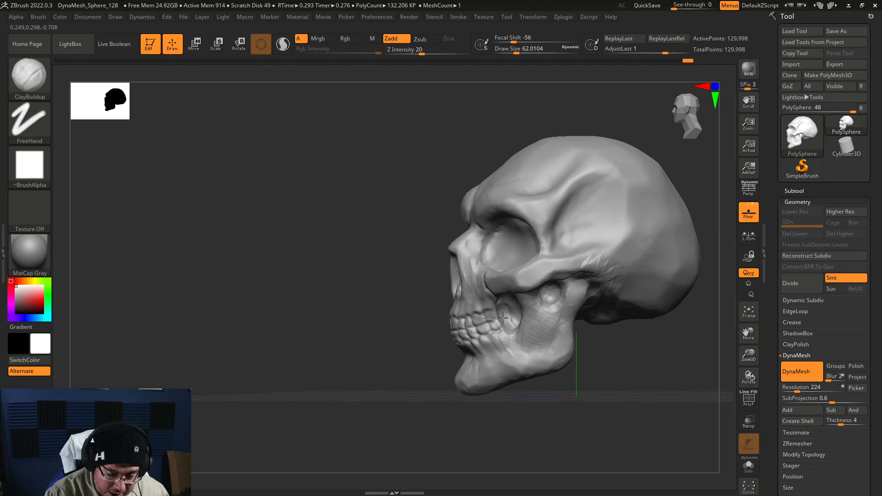
# Sculpt the underside of the skull inside the jaw with the ClayBuildup brush at a draw size of about 101.
pyautogui.moveTo(443, 368); pyautogui.dragTo(505, 304, button='right')
pyautogui.moveTo(440, 343); pyautogui.dragTo(494, 306, button='right')
pyautogui.press('space')
pyautogui.moveTo(494, 305)
pyautogui.mouseDown()
pyautogui.moveTo(453, 331)
pyautogui.moveTo(465, 322)
pyautogui.moveTo(466, 287)
pyautogui.mouseUp()
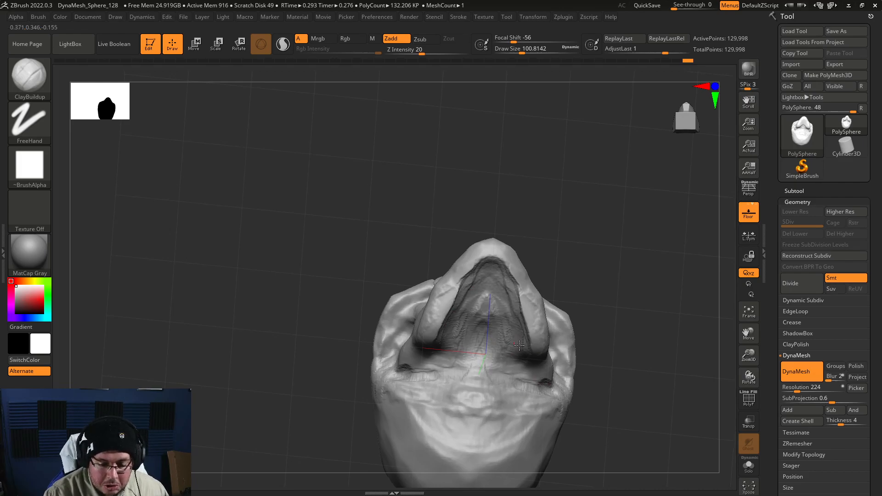
pyautogui.moveTo(589, 295); pyautogui.dragTo(539, 380, button='right')
pyautogui.press('space')
pyautogui.moveTo(597, 272)
pyautogui.mouseDown(button='right')
pyautogui.moveTo(634, 250)
pyautogui.moveTo(657, 316)
pyautogui.moveTo(604, 282)
pyautogui.moveTo(614, 286)
pyautogui.mouseUp(button='right')
# Flatten the side and back of the cranium with the TrimDynamic brush at a draw size of about 386.
pyautogui.press('b')
pyautogui.press('t')
pyautogui.press('d')
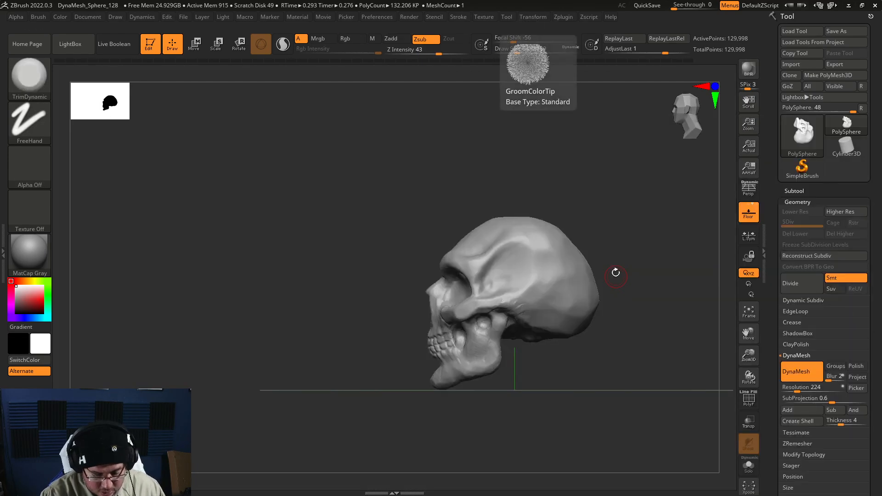
pyautogui.moveTo(644, 256); pyautogui.dragTo(585, 301, button='right')
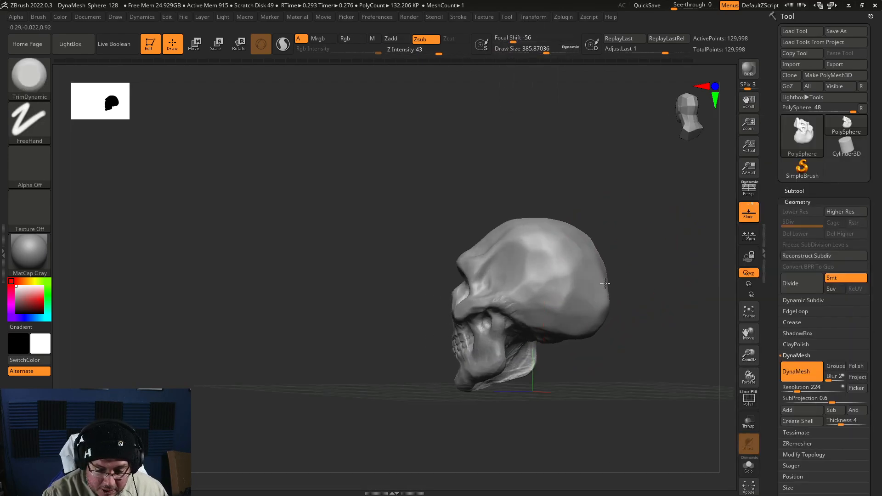
pyautogui.moveTo(581, 353); pyautogui.dragTo(563, 311, button='right')
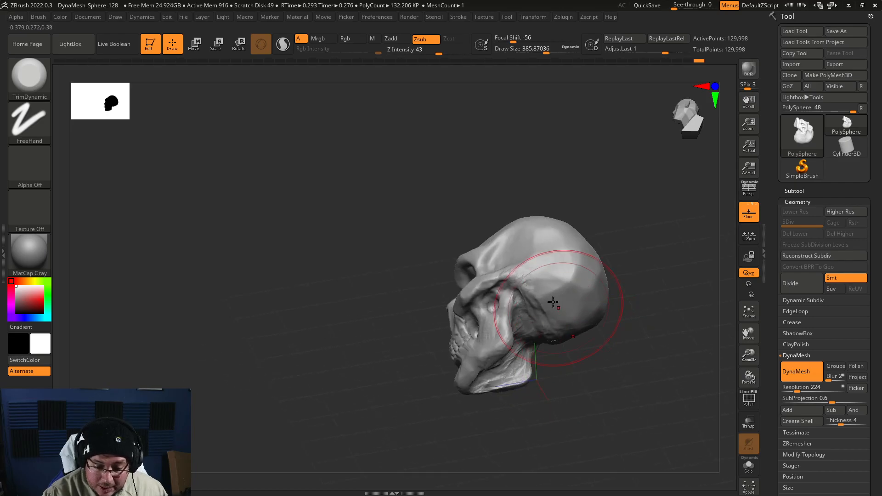
pyautogui.press('space')
pyautogui.moveTo(562, 283); pyautogui.dragTo(552, 284)
pyautogui.moveTo(574, 269)
pyautogui.mouseDown(button='right')
pyautogui.moveTo(640, 276)
pyautogui.moveTo(616, 309)
pyautogui.moveTo(644, 309)
pyautogui.moveTo(641, 336)
pyautogui.moveTo(635, 321)
pyautogui.mouseUp(button='right')
# Adjust the skull's side contours beside the eye sockets with the Move brush at a draw size of about 299.
pyautogui.press('b')
pyautogui.press('m')
pyautogui.press('v')
pyautogui.press('space')
pyautogui.moveTo(606, 294); pyautogui.dragTo(610, 292)
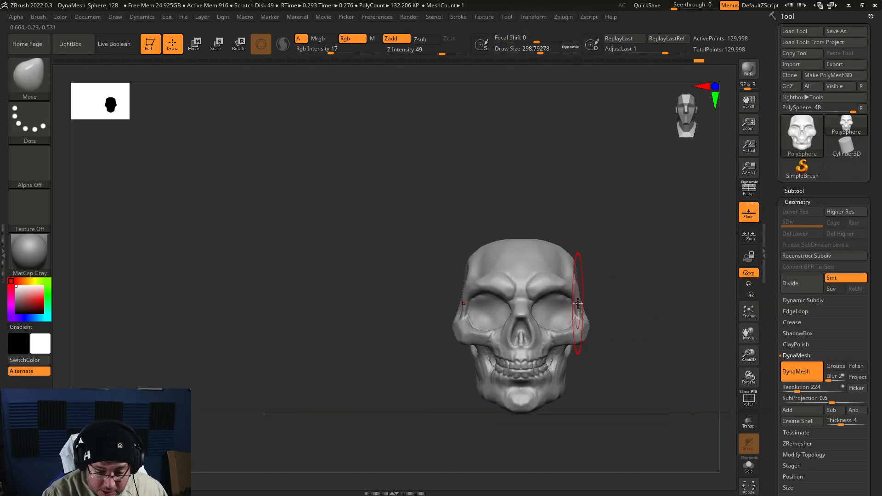
pyautogui.moveTo(573, 308); pyautogui.dragTo(605, 327, button='right')
pyautogui.moveTo(566, 359); pyautogui.dragTo(684, 313, button='right')
pyautogui.keyDown('alt'); pyautogui.moveTo(641, 290); pyautogui.dragTo(591, 336, button='right'); pyautogui.keyUp('alt')
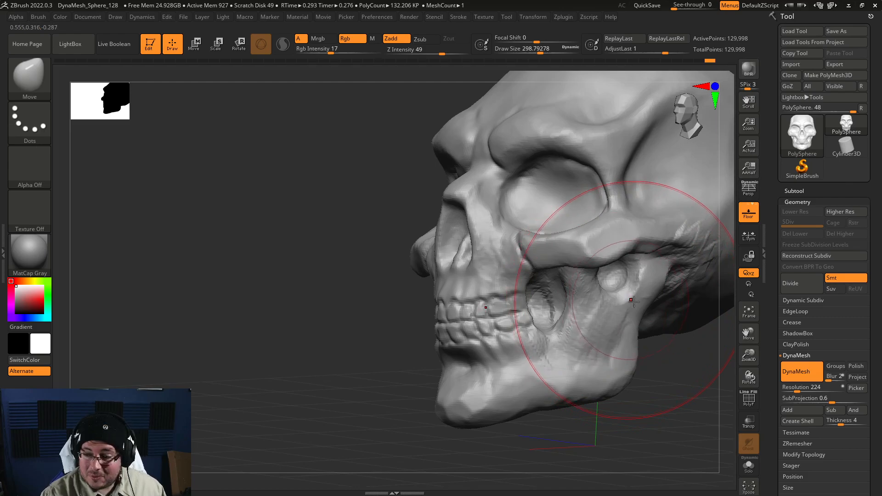
# Remesh the skull with DynaMesh and smooth the jaw behind the teeth at a draw size of about 136.
pyautogui.moveTo(677, 368)
pyautogui.mouseDown(button='right')
pyautogui.moveTo(652, 347)
pyautogui.moveTo(647, 323)
pyautogui.moveTo(618, 322)
pyautogui.mouseUp(button='right')
pyautogui.keyDown('ctrl'); pyautogui.moveTo(618, 322); pyautogui.dragTo(633, 340, button='right'); pyautogui.keyUp('ctrl')
pyautogui.press('space')
pyautogui.moveTo(622, 329); pyautogui.dragTo(609, 329)
pyautogui.keyDown('ctrl'); pyautogui.moveTo(668, 371); pyautogui.dragTo(687, 393); pyautogui.keyUp('ctrl')
pyautogui.keyDown('shift'); pyautogui.moveTo(584, 305); pyautogui.dragTo(592, 319); pyautogui.keyUp('shift')
pyautogui.moveTo(649, 366); pyautogui.dragTo(672, 373, button='right')
pyautogui.moveTo(607, 314); pyautogui.dragTo(590, 318)
pyautogui.hotkey('ctrl', 'z')
pyautogui.moveTo(651, 360); pyautogui.dragTo(667, 361, button='right')
pyautogui.keyDown('ctrl'); pyautogui.moveTo(667, 361); pyautogui.dragTo(652, 302, button='right'); pyautogui.keyUp('ctrl')
# Mask both rows of teeth all the way around with the MaskPen at a draw size of about 54.
pyautogui.press('space')
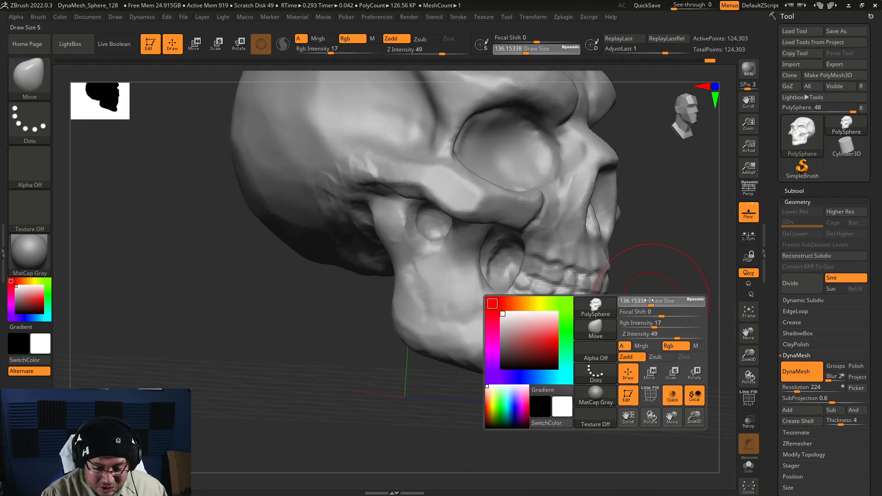
pyautogui.moveTo(650, 301); pyautogui.dragTo(642, 301)
pyautogui.press('space')
pyautogui.moveTo(541, 272)
pyautogui.mouseDown()
pyautogui.moveTo(530, 281)
pyautogui.moveTo(590, 289)
pyautogui.mouseUp()
pyautogui.moveTo(662, 330); pyautogui.dragTo(618, 331, button='right')
pyautogui.keyDown('ctrl'); pyautogui.moveTo(597, 278); pyautogui.dragTo(603, 309); pyautogui.keyUp('ctrl')
pyautogui.moveTo(699, 385); pyautogui.dragTo(644, 385, button='right')
pyautogui.keyDown('ctrl'); pyautogui.moveTo(660, 296); pyautogui.dragTo(654, 317); pyautogui.keyUp('ctrl')
pyautogui.moveTo(599, 330); pyautogui.dragTo(581, 316)
pyautogui.moveTo(547, 328); pyautogui.dragTo(512, 327, button='right')
pyautogui.moveTo(600, 275)
pyautogui.keyDown('ctrl'); pyautogui.mouseDown()
pyautogui.moveTo(599, 297)
pyautogui.moveTo(593, 286)
pyautogui.mouseUp(); pyautogui.keyUp('ctrl')
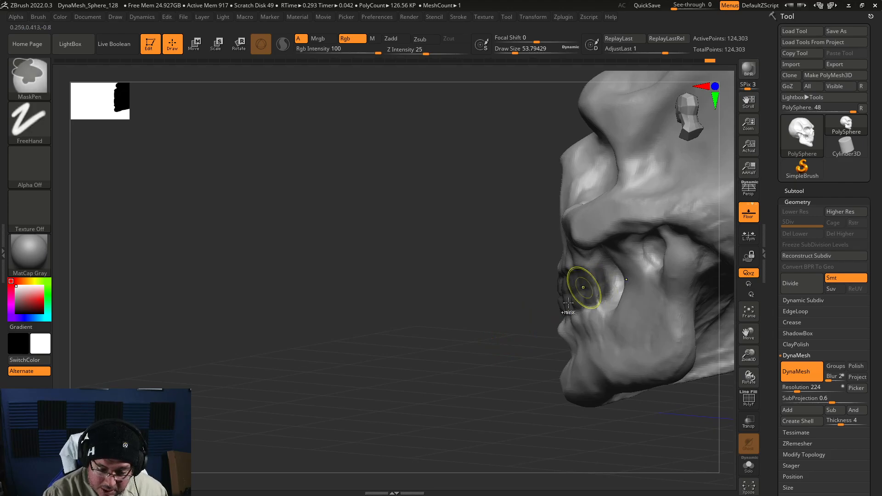
pyautogui.moveTo(540, 335); pyautogui.dragTo(587, 358, button='right')
pyautogui.moveTo(630, 379); pyautogui.dragTo(623, 309, button='right')
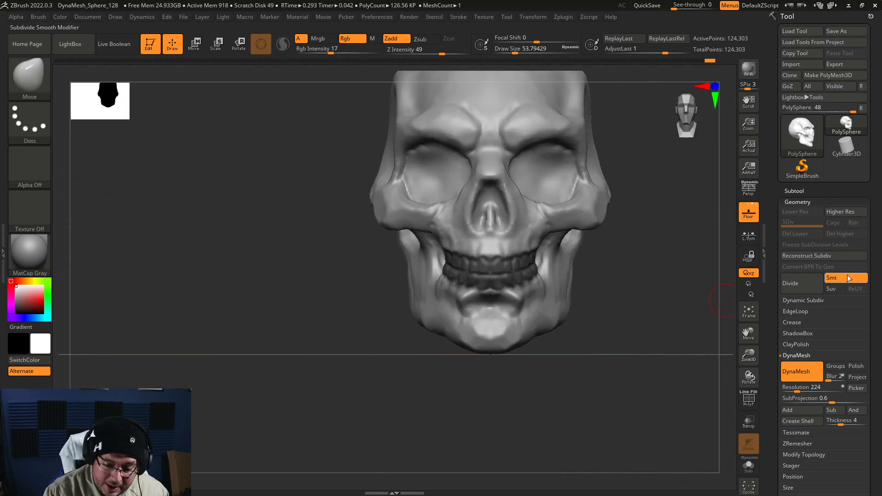
# Turn the masked teeth into their own polygroup and show the polyframe on the skull.
pyautogui.hotkey('ctrl', 'shift', 'a')
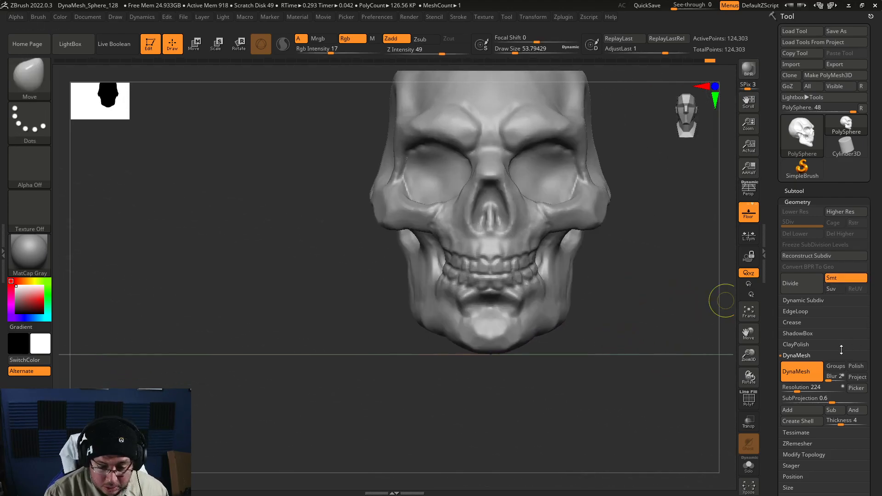
pyautogui.click(750, 401)
pyautogui.moveTo(650, 374); pyautogui.dragTo(609, 363, button='right')
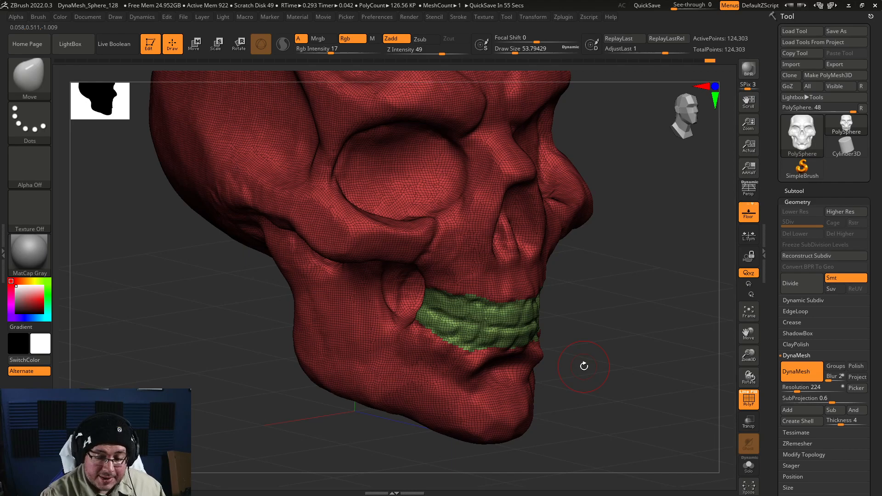
# Split the skull into separate subtools by polygroup and hide the teeth subtool.
pyautogui.click(795, 190)
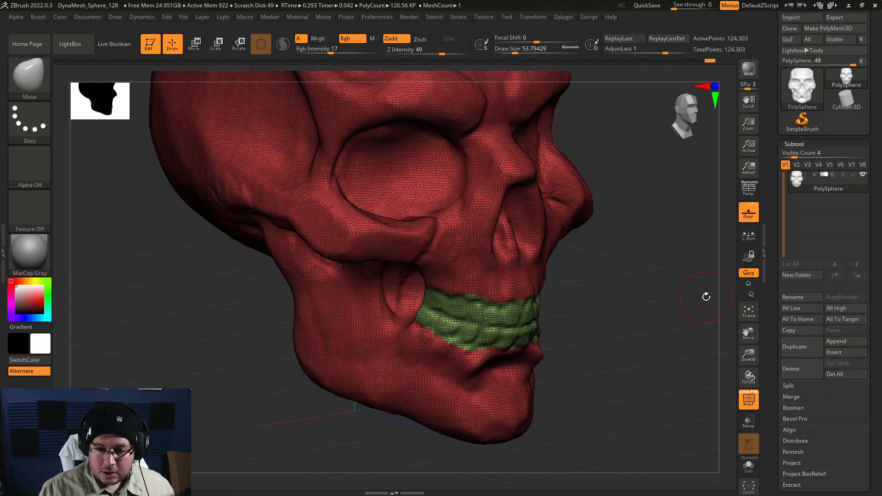
pyautogui.moveTo(564, 316); pyautogui.dragTo(621, 301)
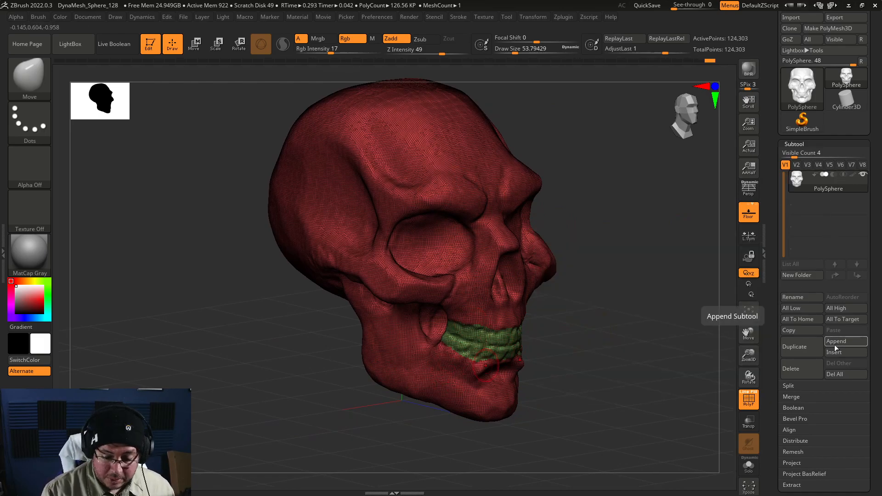
pyautogui.click(812, 385)
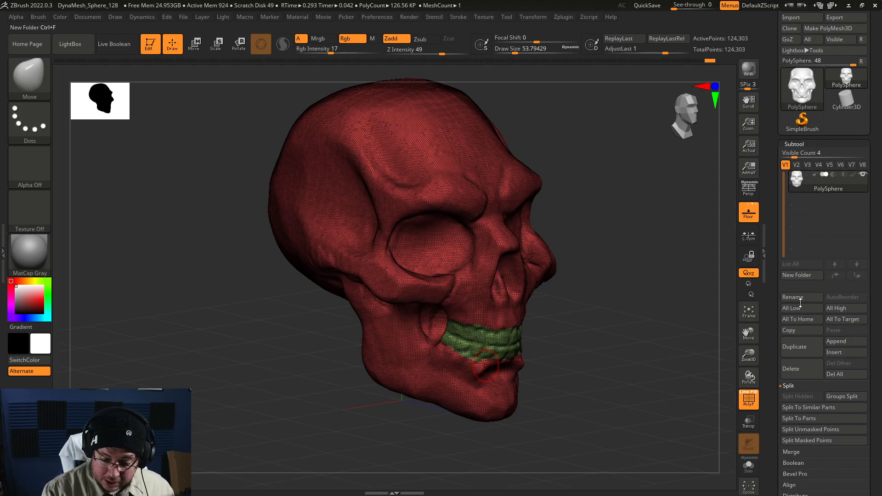
pyautogui.click(846, 396)
pyautogui.click(718, 419)
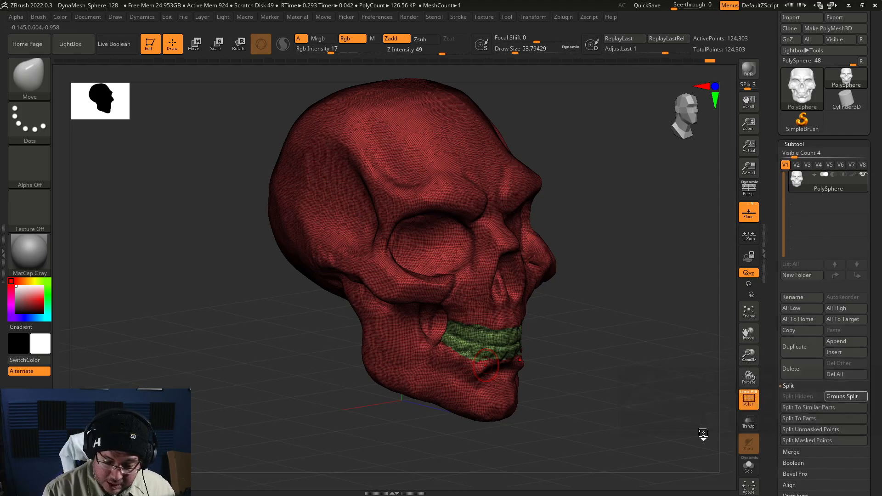
pyautogui.click(857, 197)
pyautogui.moveTo(586, 354); pyautogui.dragTo(623, 352)
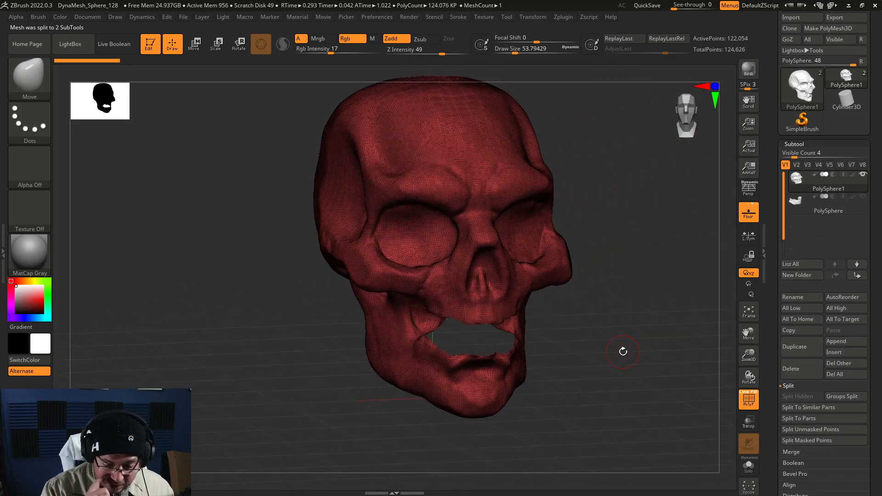
# Select the skull subtool and remesh it with DynaMesh to close the opening left by the teeth.
pyautogui.click(813, 203)
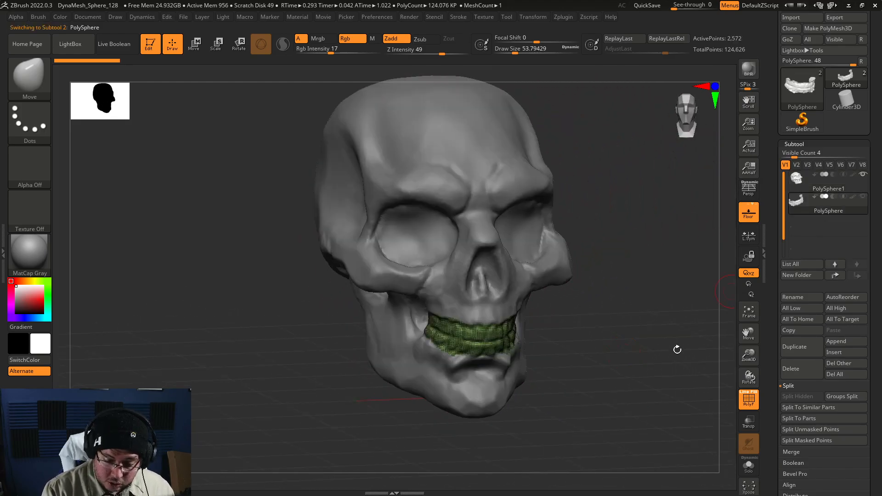
pyautogui.click(799, 181)
pyautogui.moveTo(601, 363); pyautogui.dragTo(623, 319)
pyautogui.keyDown('ctrl'); pyautogui.keyDown('shift'); pyautogui.click(622, 319); pyautogui.keyUp('shift'); pyautogui.keyUp('ctrl')
pyautogui.moveTo(619, 357); pyautogui.dragTo(565, 368)
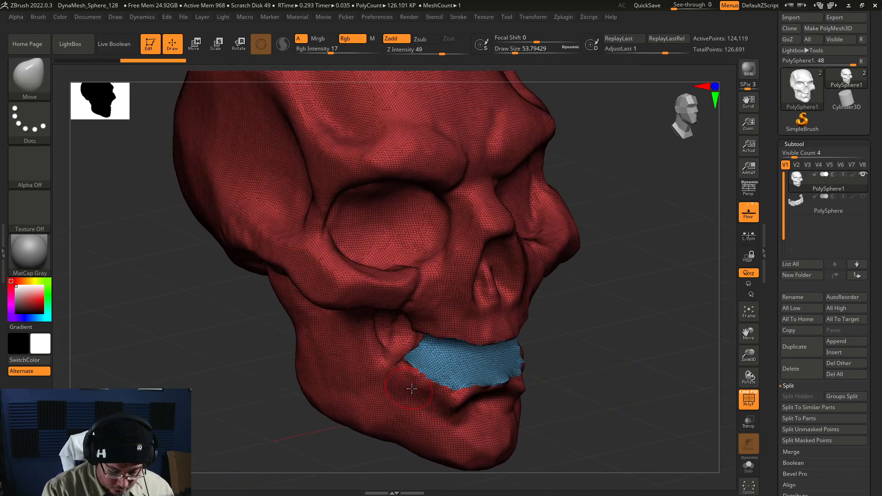
# Flatten the rim around the filled mouth area with the TrimDynamic brush at a draw size of about 54.
pyautogui.press('b')
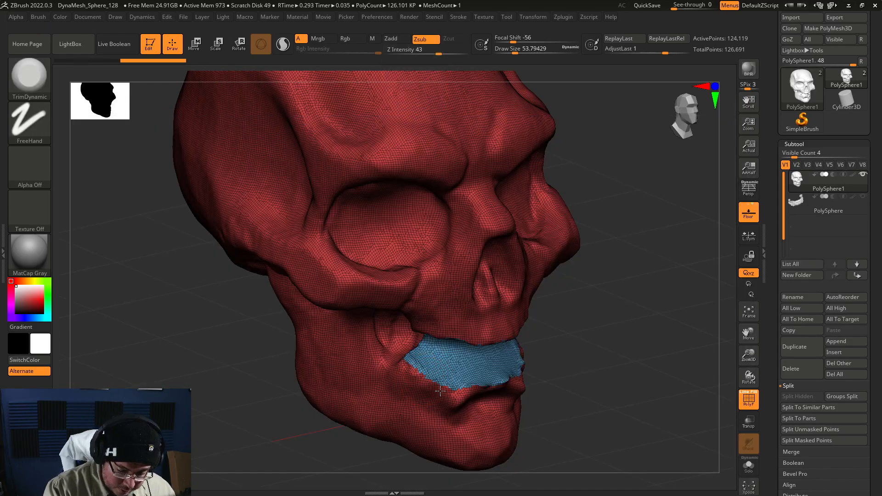
pyautogui.moveTo(564, 373); pyautogui.dragTo(544, 302)
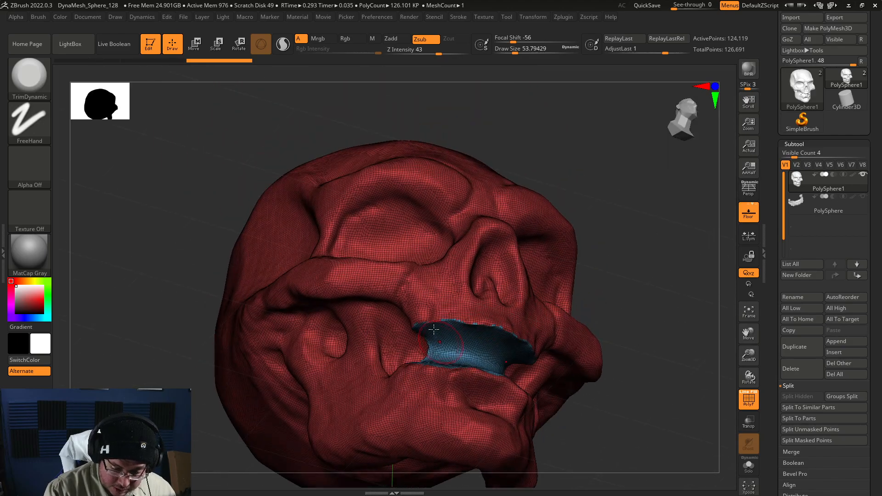
pyautogui.moveTo(644, 368); pyautogui.dragTo(588, 396)
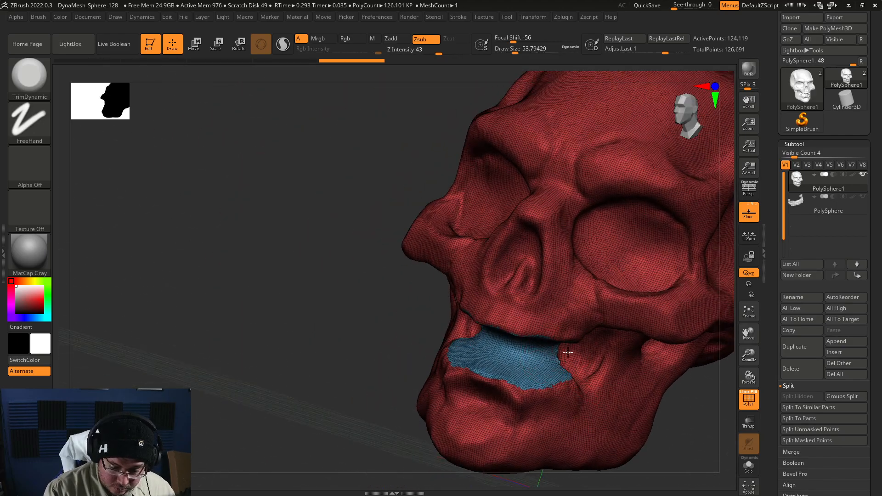
pyautogui.moveTo(368, 372); pyautogui.dragTo(450, 362)
pyautogui.moveTo(367, 370); pyautogui.dragTo(452, 363)
# Make the teeth subtool active and hide the skull subtool so the teeth are isolated.
pyautogui.click(807, 205)
pyautogui.moveTo(691, 357); pyautogui.dragTo(712, 342)
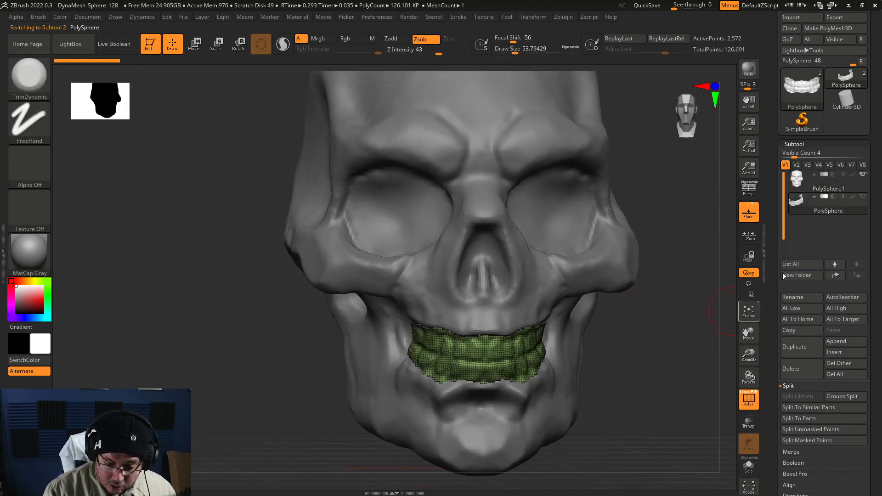
pyautogui.click(863, 198)
pyautogui.moveTo(654, 291); pyautogui.dragTo(717, 276)
pyautogui.moveTo(632, 378); pyautogui.dragTo(645, 357)
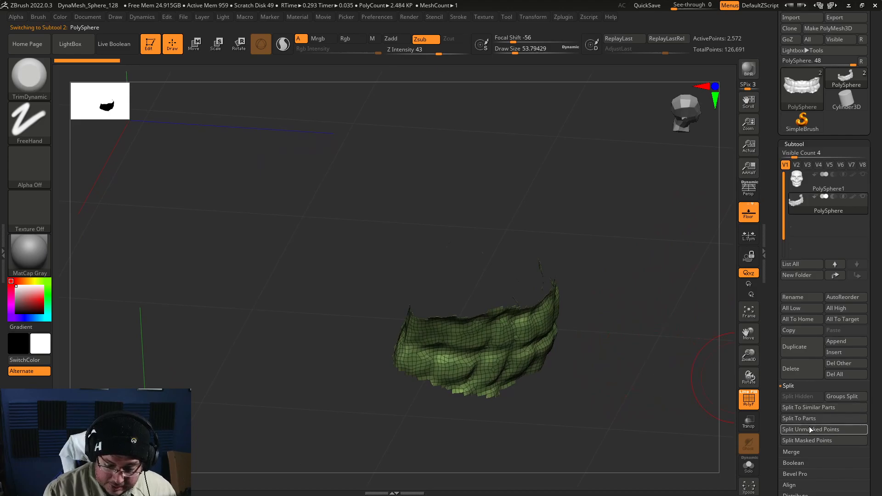
# Try to remesh the open teeth shell into a closed volume with DynaMesh.
pyautogui.scroll(-5, 872, 362)
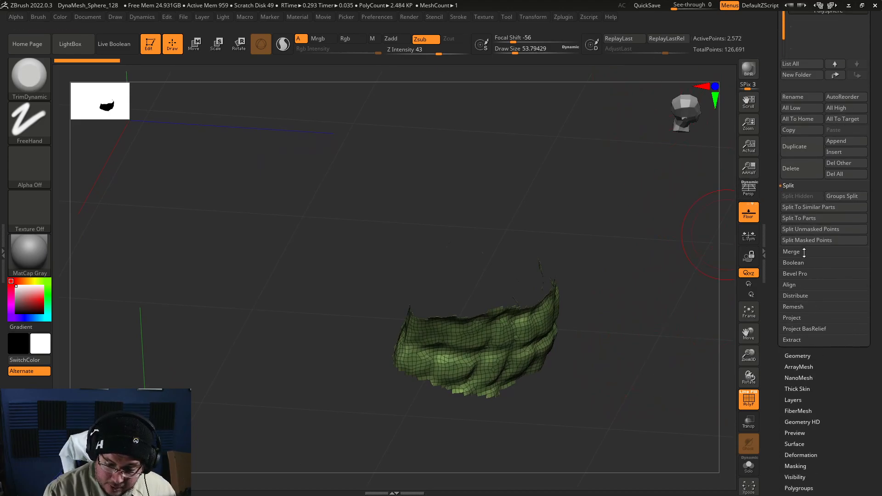
pyautogui.click(805, 357)
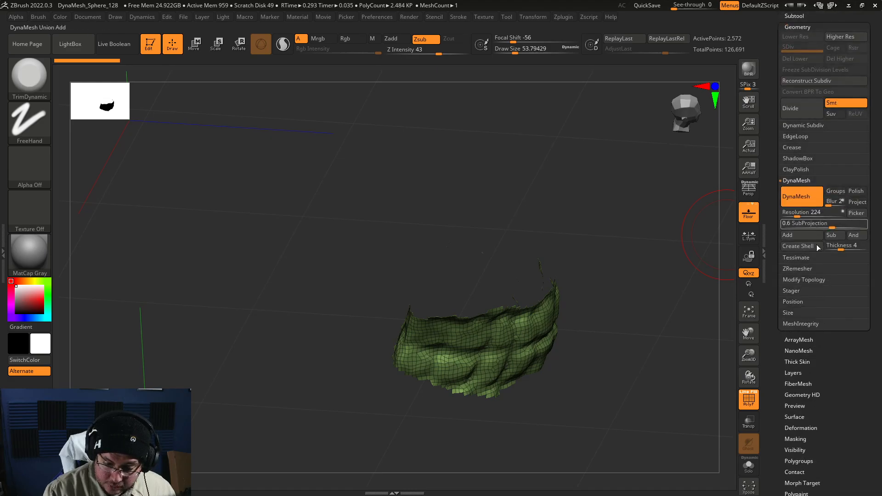
pyautogui.moveTo(663, 284); pyautogui.dragTo(652, 350)
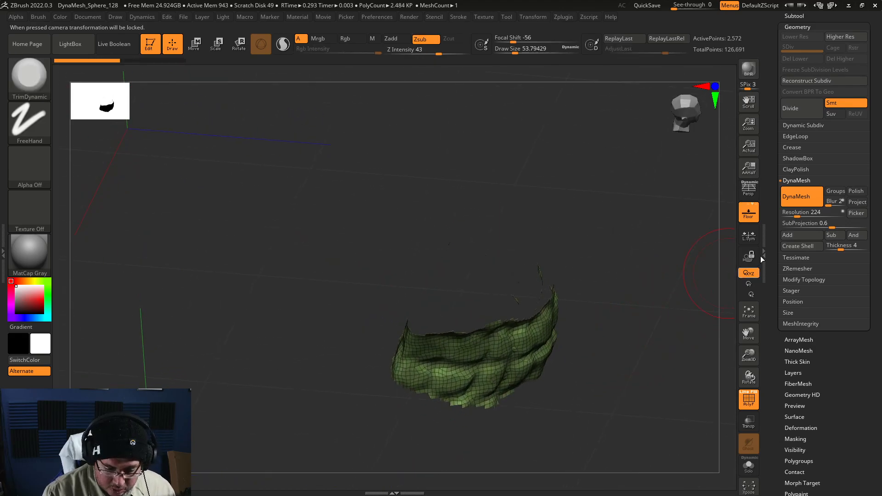
pyautogui.click(803, 199)
pyautogui.moveTo(642, 319); pyautogui.dragTo(787, 216)
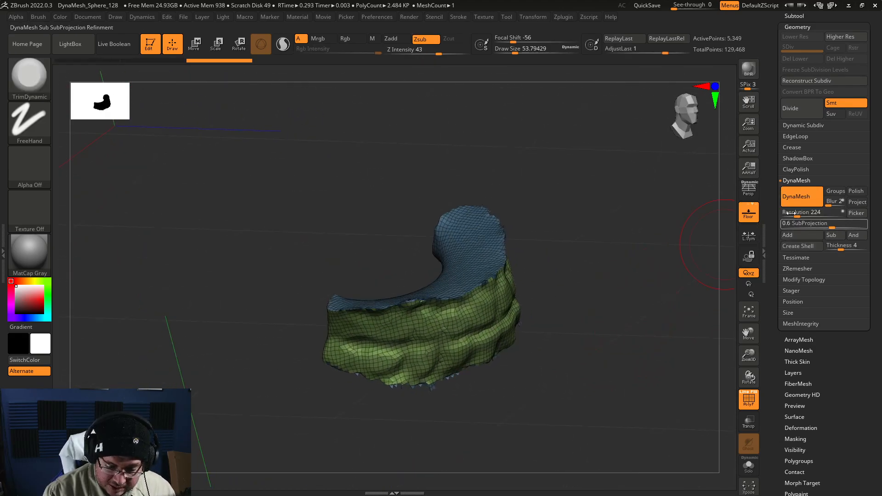
pyautogui.moveTo(625, 299)
pyautogui.mouseDown()
pyautogui.moveTo(593, 294)
pyautogui.moveTo(575, 317)
pyautogui.moveTo(518, 335)
pyautogui.moveTo(610, 319)
pyautogui.moveTo(600, 342)
pyautogui.moveTo(612, 345)
pyautogui.moveTo(602, 305)
pyautogui.moveTo(529, 221)
pyautogui.mouseUp()
pyautogui.hotkey('ctrl', 'z')
# Mask the rearmost part of the teeth with the MaskPen at a draw size of about 33 and make it a polygroup.
pyautogui.press('space')
pyautogui.moveTo(489, 180); pyautogui.dragTo(480, 180)
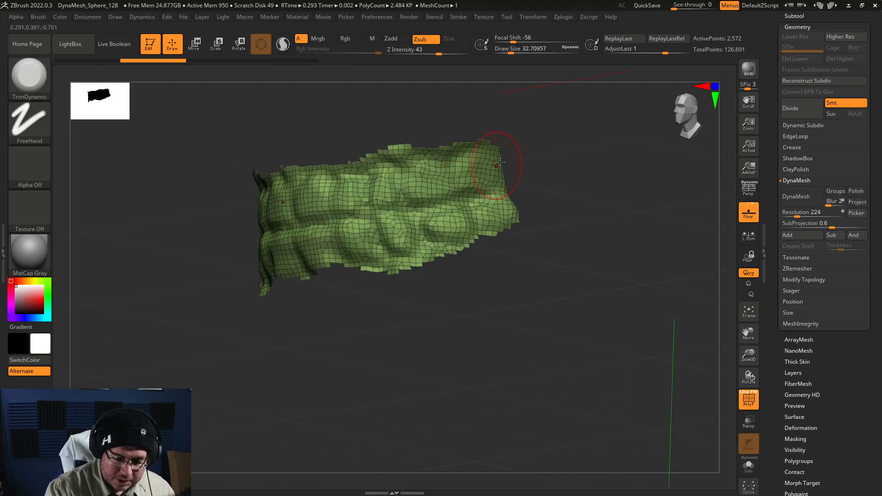
pyautogui.press('ctrl')
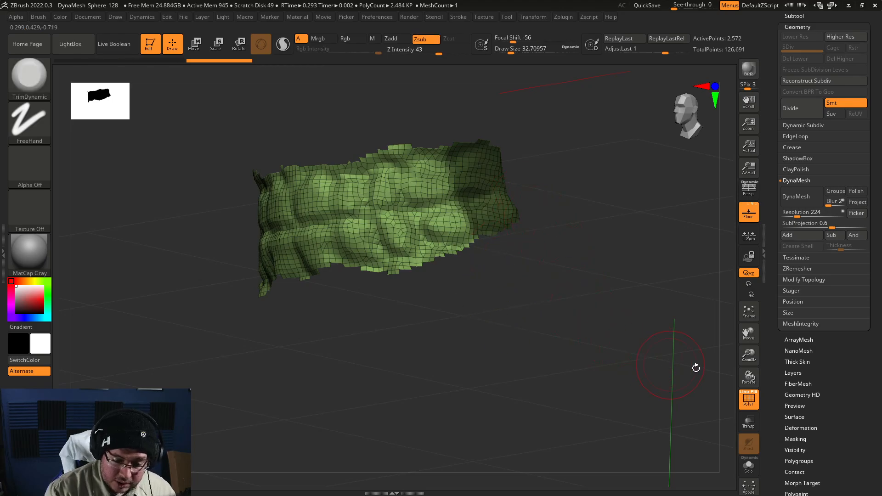
pyautogui.press('ctrl')
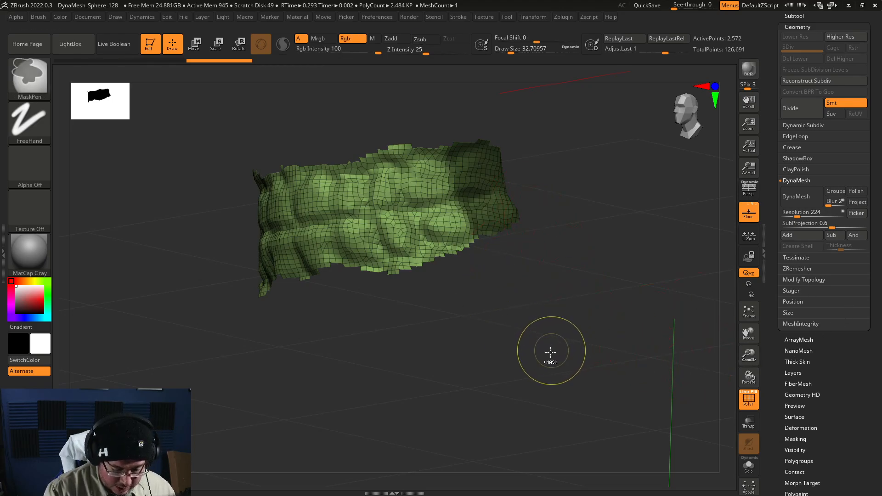
pyautogui.keyDown('ctrl'); pyautogui.click(551, 351); pyautogui.keyUp('ctrl')
pyautogui.press('ctrl')
# Mask the next two tooth columns toward the front one after another and make each its own polygroup.
pyautogui.keyDown('ctrl'); pyautogui.moveTo(450, 200); pyautogui.dragTo(434, 166); pyautogui.keyUp('ctrl')
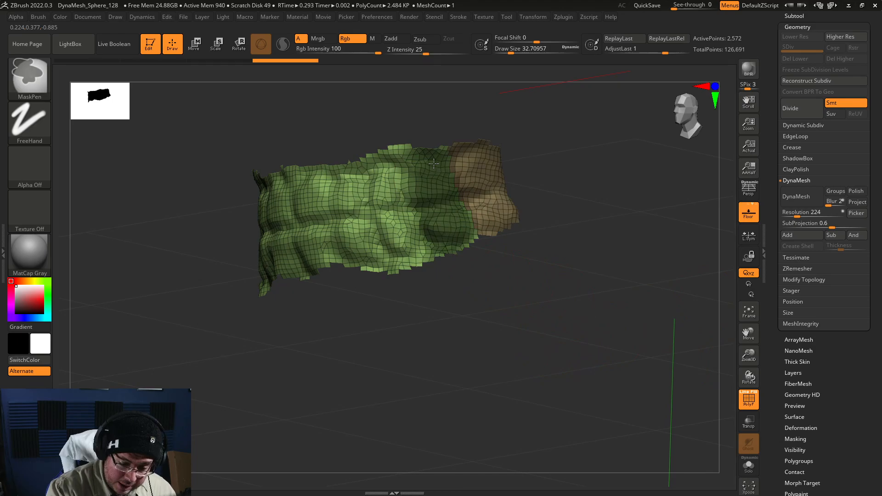
pyautogui.keyDown('ctrl'); pyautogui.moveTo(428, 207); pyautogui.dragTo(438, 241); pyautogui.keyUp('ctrl')
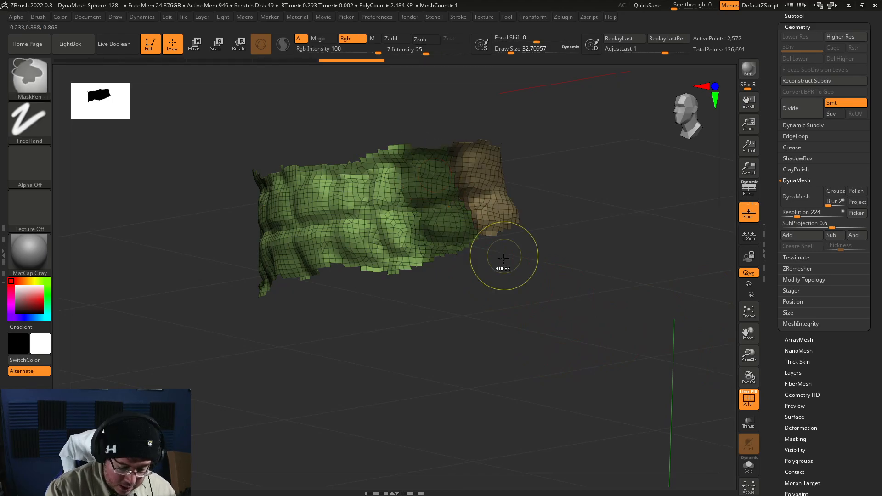
pyautogui.hotkey('ctrl', 'w')
pyautogui.moveTo(507, 283); pyautogui.dragTo(495, 274)
pyautogui.press('ctrl')
pyautogui.keyDown('ctrl'); pyautogui.moveTo(385, 152); pyautogui.dragTo(403, 243); pyautogui.keyUp('ctrl')
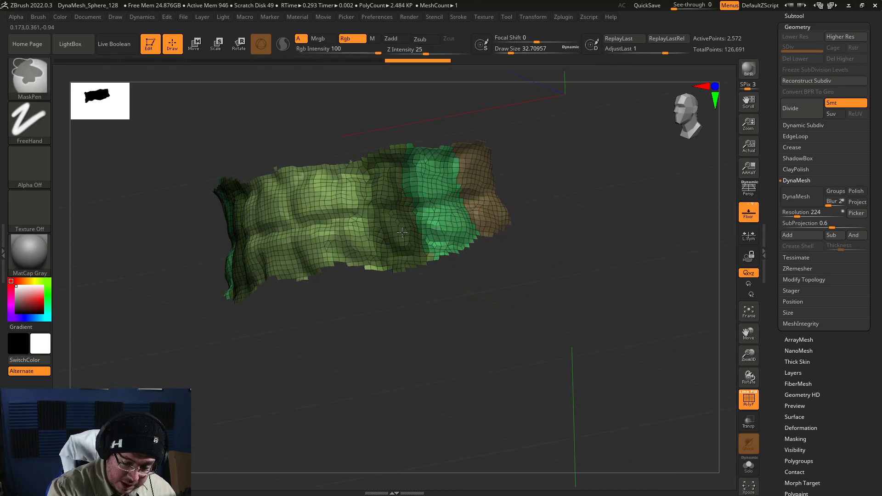
pyautogui.hotkey('ctrl', 'w')
pyautogui.moveTo(506, 317); pyautogui.dragTo(563, 328)
# Mask the tooth columns nearest the centre of the dental arch and assign them their own polygroups.
pyautogui.moveTo(425, 264)
pyautogui.keyDown('ctrl'); pyautogui.mouseDown()
pyautogui.moveTo(413, 188)
pyautogui.moveTo(431, 265)
pyautogui.mouseUp(); pyautogui.keyUp('ctrl')
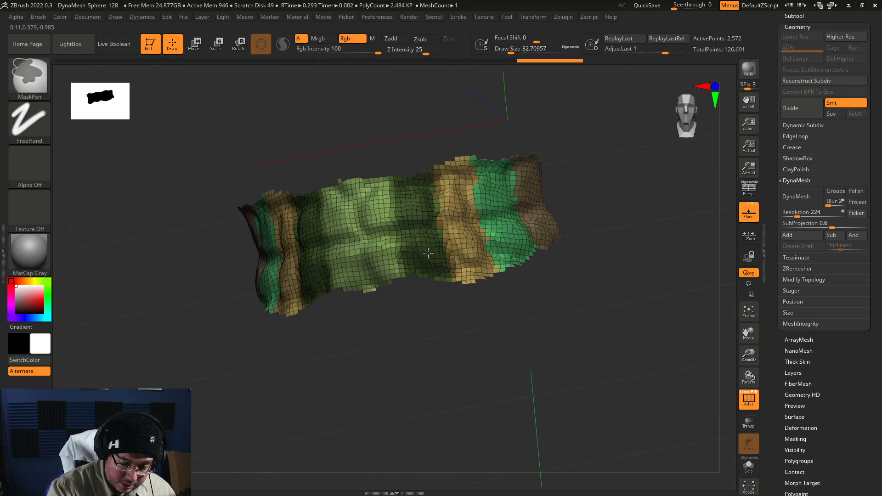
pyautogui.hotkey('ctrl', 'w')
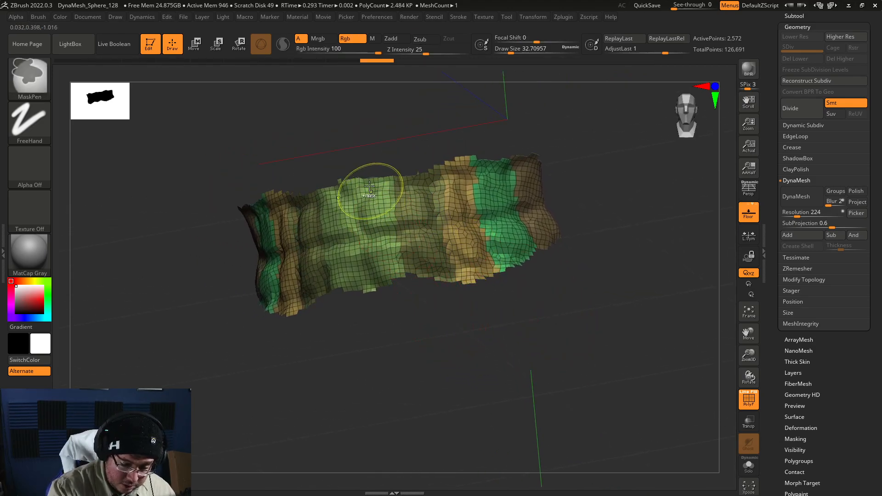
pyautogui.keyDown('ctrl'); pyautogui.moveTo(374, 192); pyautogui.dragTo(374, 211); pyautogui.keyUp('ctrl')
pyautogui.keyDown('ctrl'); pyautogui.click(478, 339); pyautogui.keyUp('ctrl')
pyautogui.moveTo(513, 329)
pyautogui.mouseDown()
pyautogui.moveTo(529, 340)
pyautogui.moveTo(591, 338)
pyautogui.moveTo(510, 335)
pyautogui.mouseUp()
pyautogui.keyDown('alt'); pyautogui.moveTo(531, 276); pyautogui.dragTo(619, 336); pyautogui.keyUp('alt')
pyautogui.press('ctrl')
pyautogui.moveTo(558, 349)
pyautogui.keyDown('shift'); pyautogui.mouseDown()
pyautogui.moveTo(567, 346)
pyautogui.moveTo(554, 341)
pyautogui.mouseUp(); pyautogui.keyUp('shift')
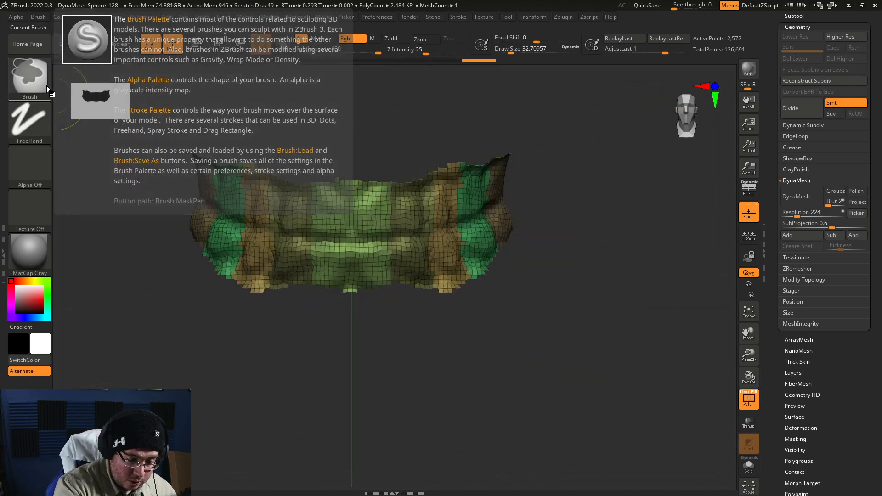
# Switch the visibility selection brush to SelectLasso and hide the lower row of teeth so only the upper row is shown.
pyautogui.keyDown('ctrl'); pyautogui.keyDown('shift'); pyautogui.click(45, 85); pyautogui.keyUp('shift'); pyautogui.keyUp('ctrl')
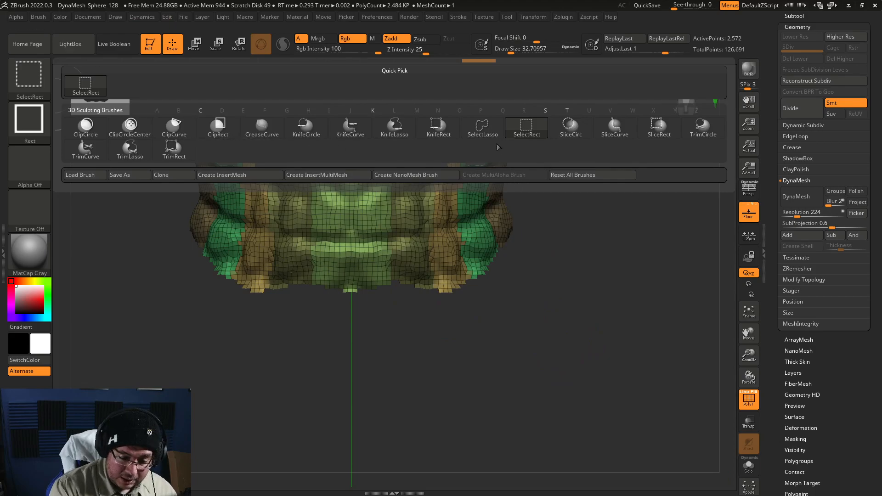
pyautogui.keyDown('ctrl'); pyautogui.keyDown('shift'); pyautogui.click(489, 140); pyautogui.keyUp('shift'); pyautogui.keyUp('ctrl')
pyautogui.moveTo(671, 193)
pyautogui.mouseDown()
pyautogui.moveTo(636, 198)
pyautogui.moveTo(604, 255)
pyautogui.mouseUp()
pyautogui.moveTo(581, 141)
pyautogui.keyDown('ctrl'); pyautogui.keyDown('shift'); pyautogui.mouseDown()
pyautogui.moveTo(317, 217)
pyautogui.moveTo(335, 279)
pyautogui.mouseUp(); pyautogui.keyUp('shift'); pyautogui.keyUp('ctrl')
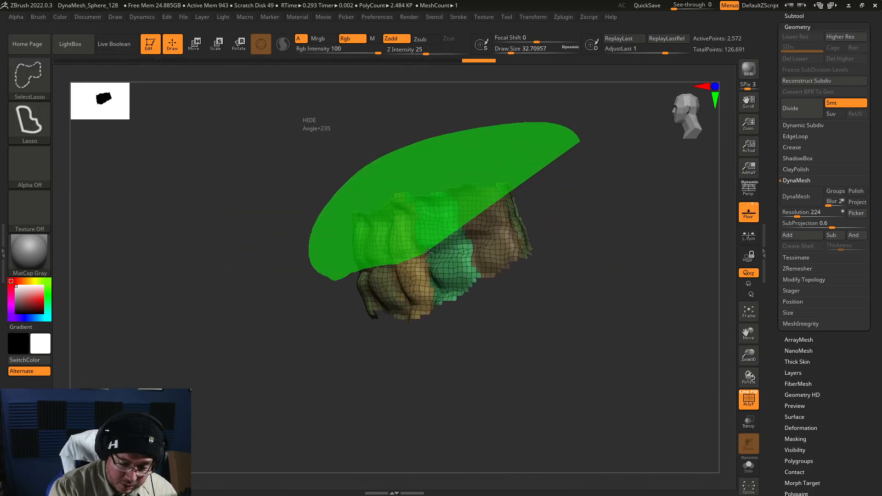
pyautogui.keyDown('ctrl'); pyautogui.keyDown('shift'); pyautogui.moveTo(518, 221); pyautogui.dragTo(522, 225); pyautogui.keyUp('shift'); pyautogui.keyUp('ctrl')
pyautogui.moveTo(581, 274); pyautogui.dragTo(601, 292)
pyautogui.moveTo(556, 247); pyautogui.dragTo(598, 279)
# At a draw size of 28.75, mask the three rearmost upper tooth columns one after another and make each its own polygroup.
pyautogui.press('space')
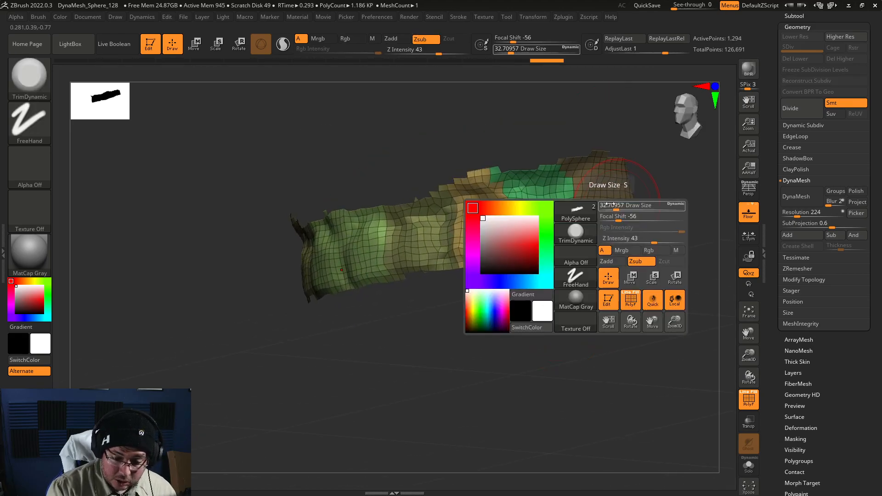
pyautogui.moveTo(614, 208); pyautogui.dragTo(621, 194)
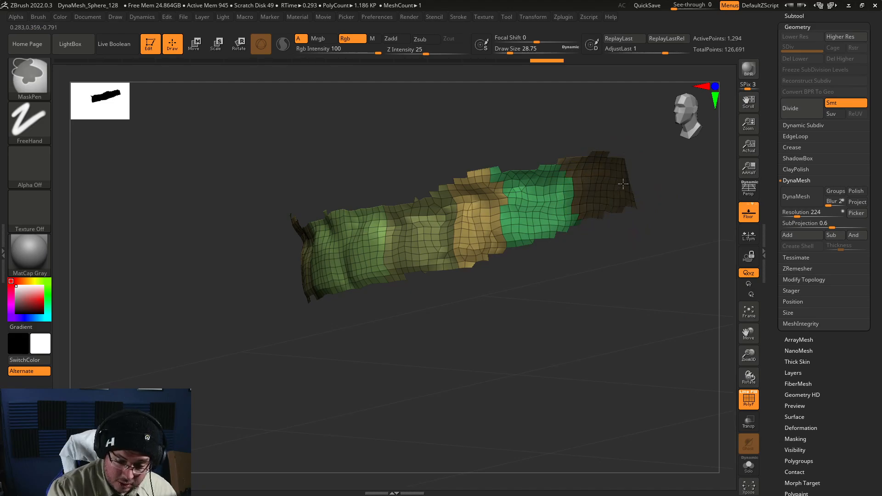
pyautogui.hotkey('ctrl', 'w')
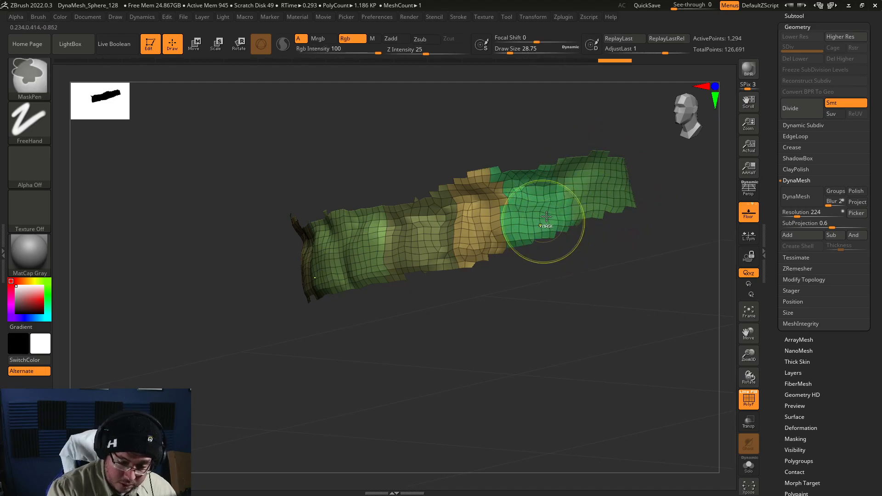
pyautogui.keyDown('ctrl'); pyautogui.moveTo(544, 217); pyautogui.dragTo(523, 180); pyautogui.keyUp('ctrl')
pyautogui.hotkey('ctrl', 'w')
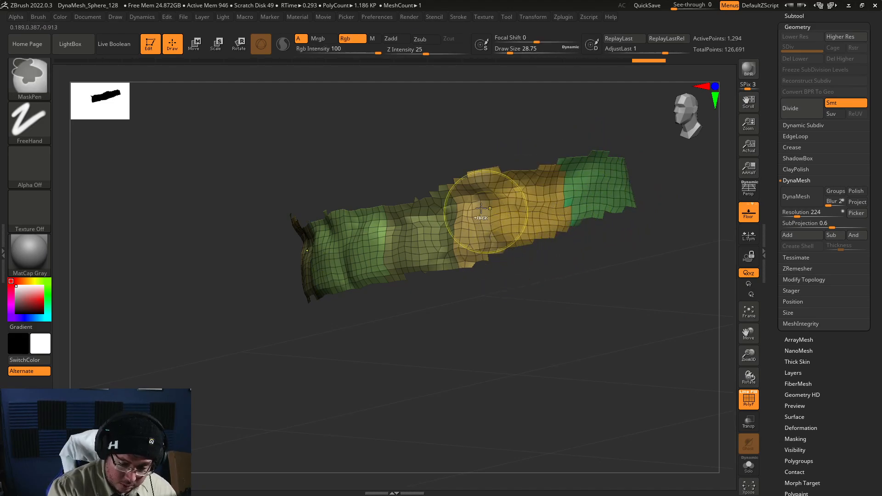
pyautogui.keyDown('ctrl'); pyautogui.moveTo(486, 213); pyautogui.dragTo(471, 189); pyautogui.keyUp('ctrl')
pyautogui.hotkey('ctrl', 'w')
# Mask the next upper tooth column toward the front and the centre block, assigning each its own polygroup.
pyautogui.moveTo(424, 232)
pyautogui.keyDown('ctrl'); pyautogui.mouseDown()
pyautogui.moveTo(430, 260)
pyautogui.moveTo(345, 244)
pyautogui.moveTo(364, 255)
pyautogui.mouseUp(); pyautogui.keyUp('ctrl')
pyautogui.hotkey('ctrl', 'w')
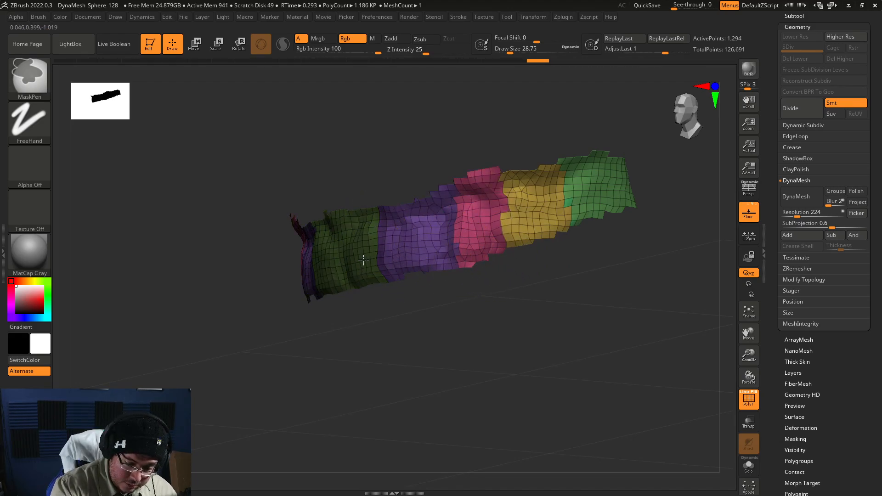
pyautogui.hotkey('ctrl', 'w')
pyautogui.moveTo(544, 346); pyautogui.dragTo(587, 347)
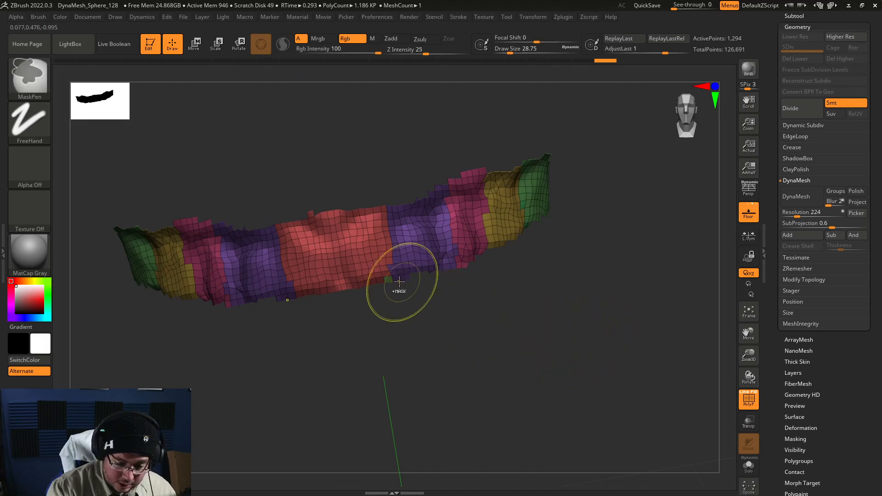
# Try to mask the two upper front teeth within the centre block as a separate polygroup, and undo it.
pyautogui.moveTo(375, 247)
pyautogui.keyDown('ctrl'); pyautogui.mouseDown()
pyautogui.moveTo(373, 274)
pyautogui.moveTo(390, 278)
pyautogui.mouseUp(); pyautogui.keyUp('ctrl')
pyautogui.hotkey('ctrl', 'w')
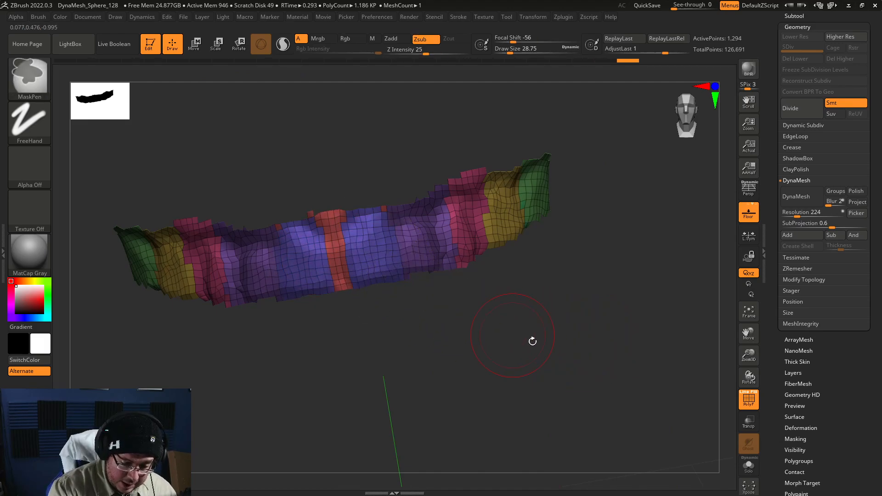
pyautogui.moveTo(526, 339); pyautogui.dragTo(541, 342)
pyautogui.hotkey('ctrl', 'z')
# Compare the upper row's shaded surface with its polygroups, and unhide the lower row of teeth.
pyautogui.moveTo(441, 322); pyautogui.dragTo(683, 326)
pyautogui.click(750, 401)
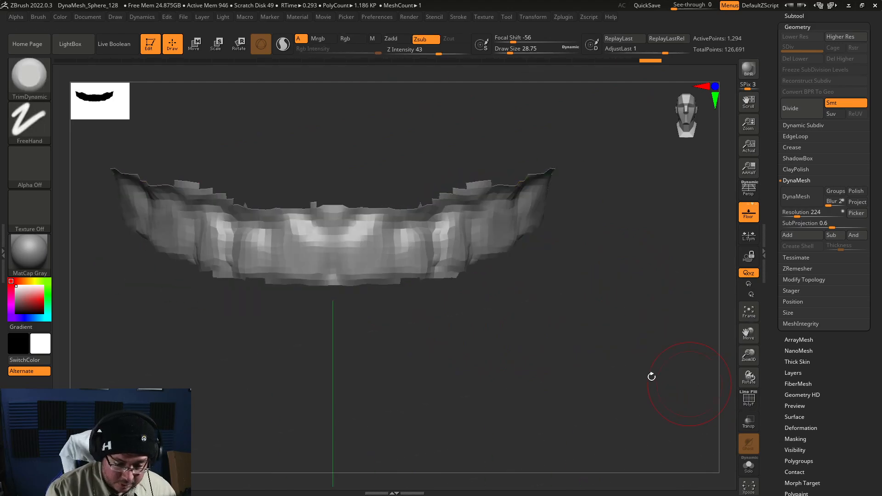
pyautogui.click(749, 398)
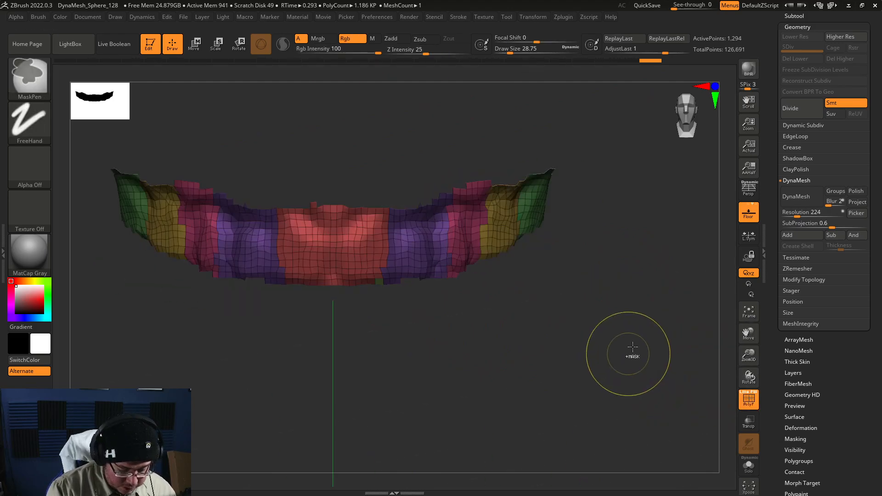
pyautogui.keyDown('ctrl'); pyautogui.keyDown('shift'); pyautogui.click(650, 341); pyautogui.keyUp('shift'); pyautogui.keyUp('ctrl')
pyautogui.moveTo(650, 342)
pyautogui.mouseDown()
pyautogui.moveTo(645, 352)
pyautogui.moveTo(583, 360)
pyautogui.moveTo(601, 366)
pyautogui.moveTo(605, 348)
pyautogui.moveTo(618, 383)
pyautogui.moveTo(608, 386)
pyautogui.moveTo(640, 390)
pyautogui.mouseUp()
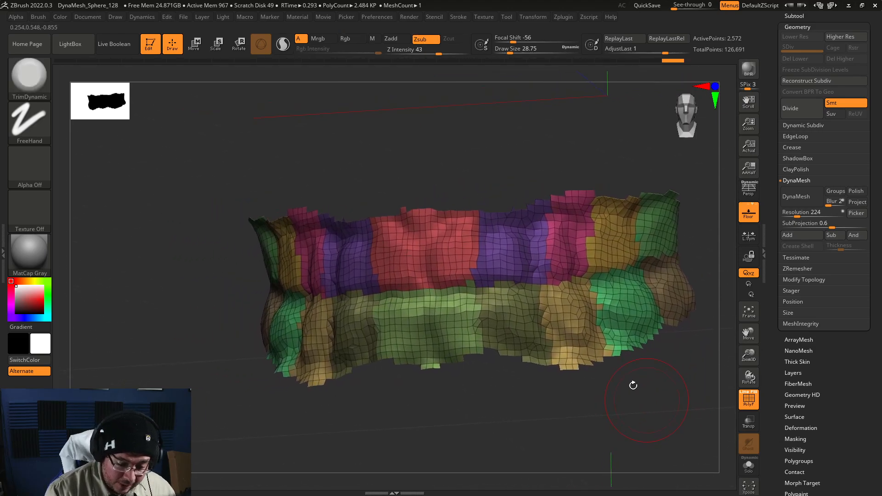
pyautogui.moveTo(473, 423); pyautogui.dragTo(490, 428)
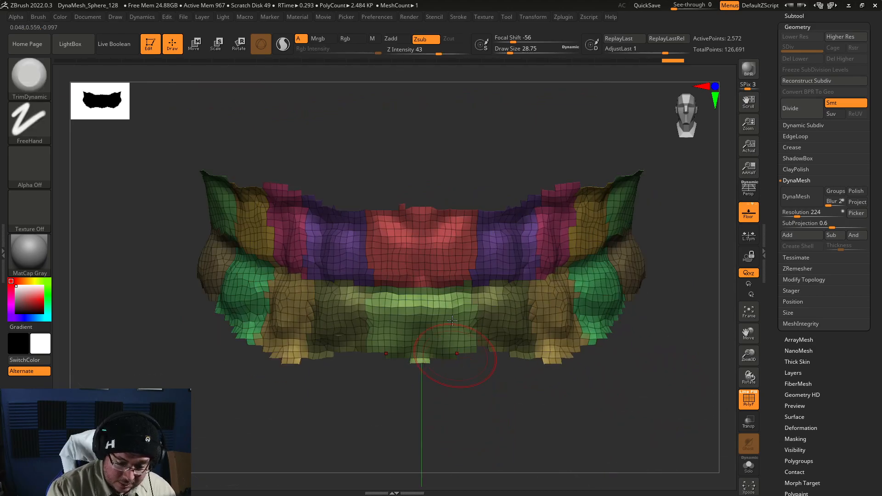
# Isolate the upper and lower centre blocks in turn and split each by masking one half into a new polygroup.
pyautogui.keyDown('ctrl'); pyautogui.keyDown('shift'); pyautogui.click(443, 257); pyautogui.keyUp('shift'); pyautogui.keyUp('ctrl')
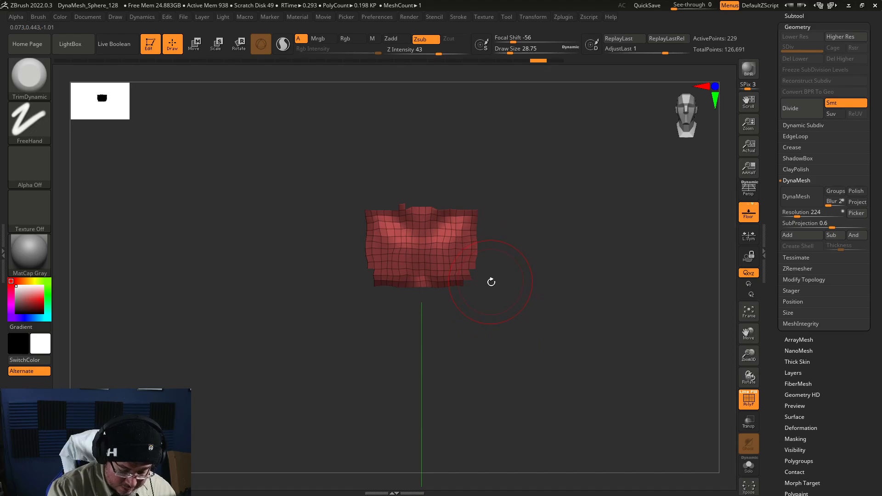
pyautogui.press('ctrl')
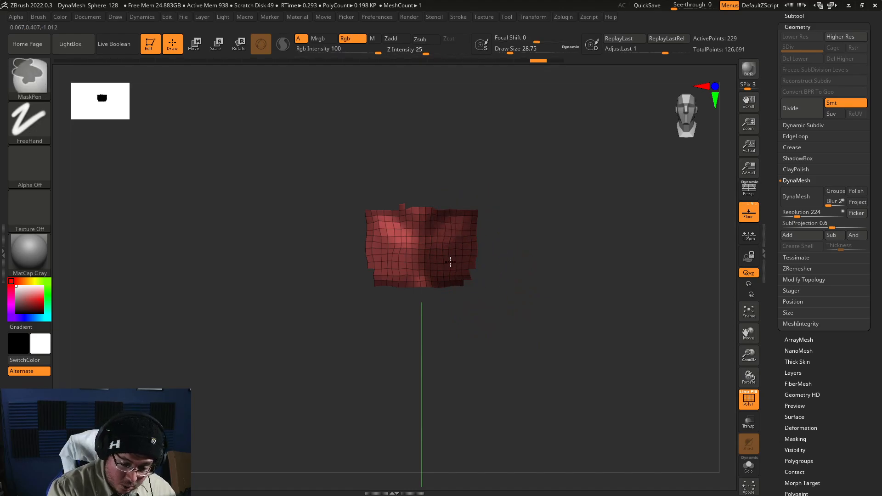
pyautogui.keyDown('ctrl'); pyautogui.keyDown('shift'); pyautogui.click(547, 352); pyautogui.keyUp('shift'); pyautogui.keyUp('ctrl')
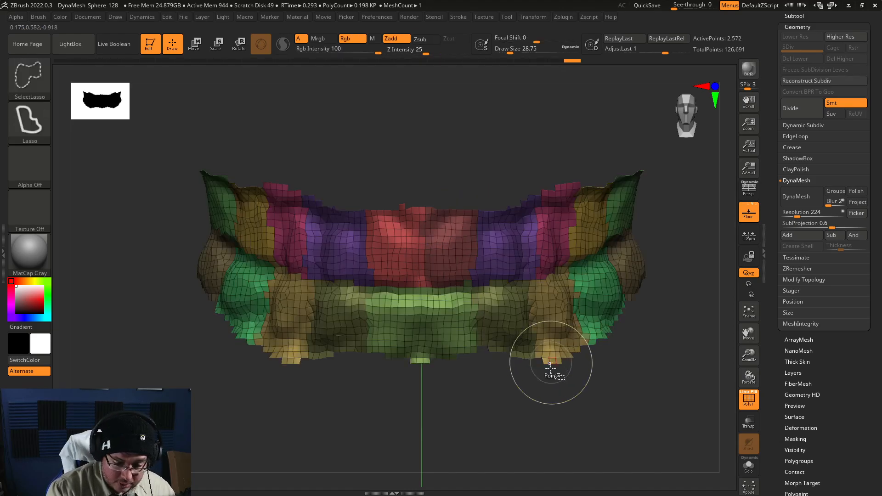
pyautogui.keyDown('ctrl'); pyautogui.keyDown('shift'); pyautogui.click(447, 330); pyautogui.keyUp('shift'); pyautogui.keyUp('ctrl')
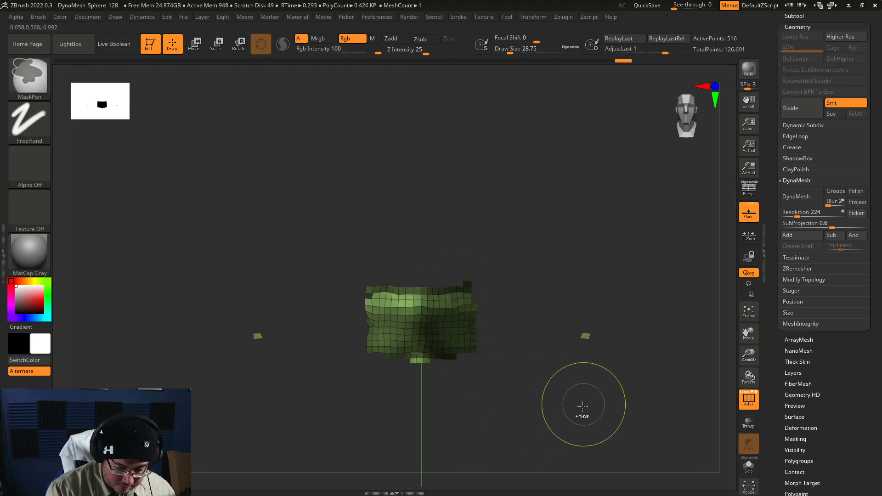
pyautogui.keyDown('ctrl'); pyautogui.keyDown('shift'); pyautogui.click(630, 409); pyautogui.keyUp('shift'); pyautogui.keyUp('ctrl')
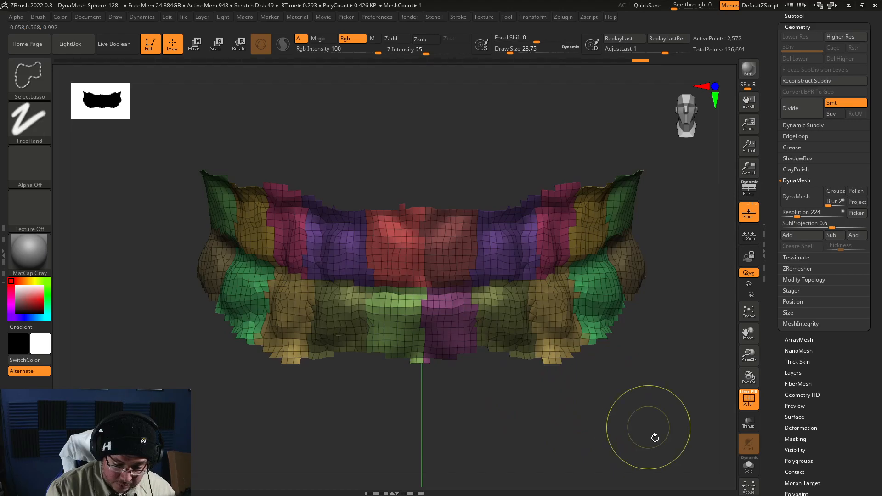
pyautogui.moveTo(649, 413); pyautogui.dragTo(600, 398)
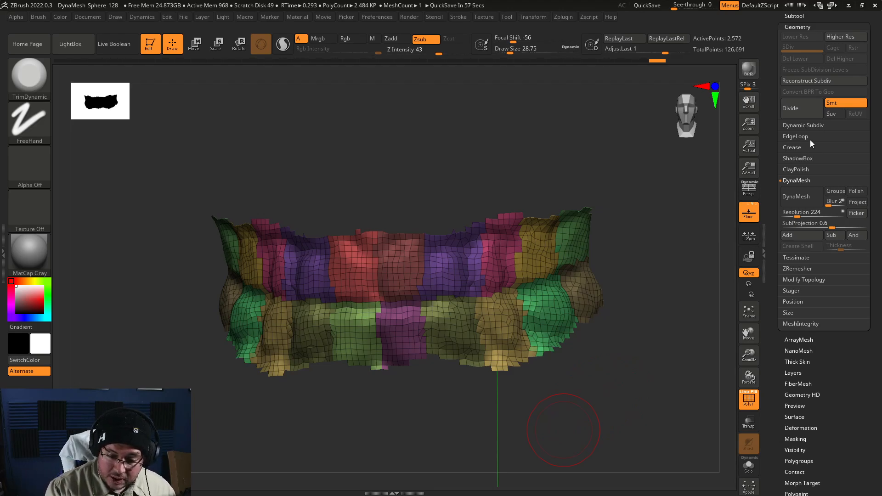
# Try Panel Loops on the grouped teeth at a thickness of 0.01, and undo it.
pyautogui.click(796, 136)
pyautogui.moveTo(721, 221); pyautogui.dragTo(708, 317)
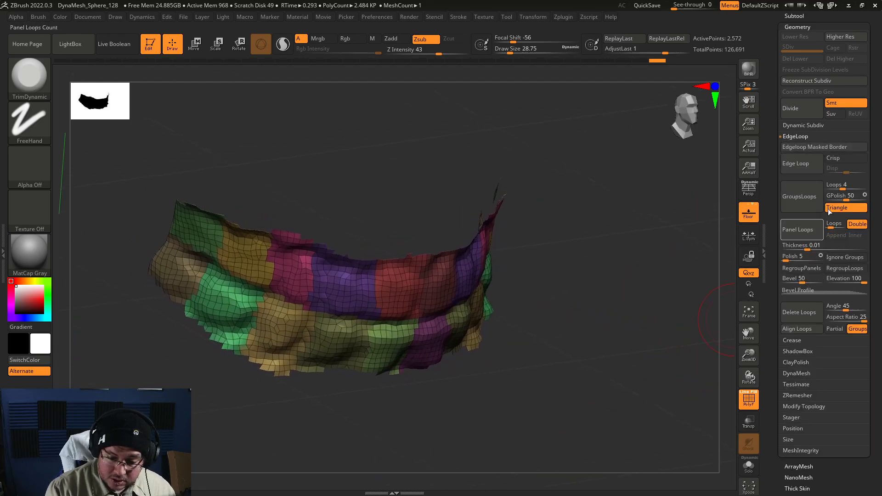
pyautogui.click(801, 229)
pyautogui.moveTo(581, 350)
pyautogui.mouseDown()
pyautogui.moveTo(589, 376)
pyautogui.moveTo(616, 356)
pyautogui.moveTo(605, 304)
pyautogui.moveTo(668, 285)
pyautogui.moveTo(675, 295)
pyautogui.moveTo(662, 303)
pyautogui.moveTo(668, 309)
pyautogui.moveTo(646, 283)
pyautogui.moveTo(641, 296)
pyautogui.moveTo(623, 363)
pyautogui.moveTo(634, 385)
pyautogui.moveTo(626, 408)
pyautogui.moveTo(636, 388)
pyautogui.moveTo(670, 381)
pyautogui.mouseUp()
pyautogui.hotkey('ctrl', 'z')
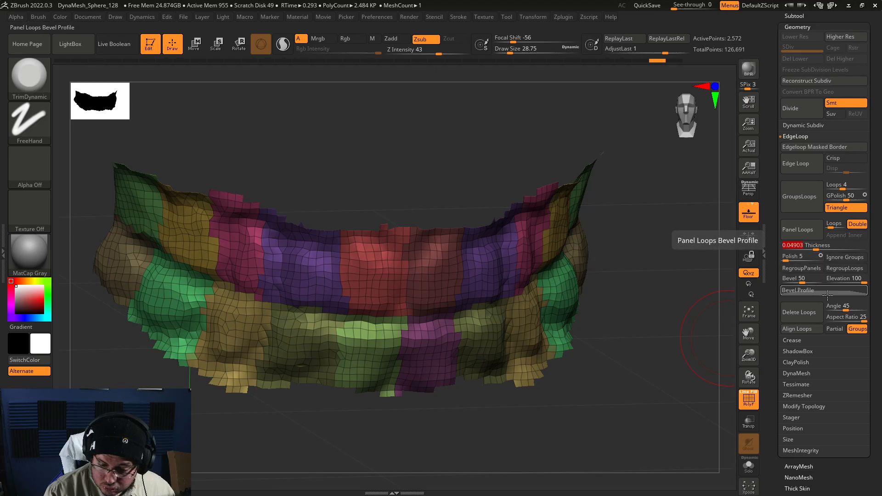
# Try Panel Loops again with the thickness raised to about 0.049, and undo the result.
pyautogui.click(807, 231)
pyautogui.moveTo(583, 358); pyautogui.dragTo(635, 315)
pyautogui.hotkey('ctrl', 'z')
# Set the Panel Loops thickness to about 0.019 and turn the tooth polygroups into separate thick panels.
pyautogui.click(814, 246)
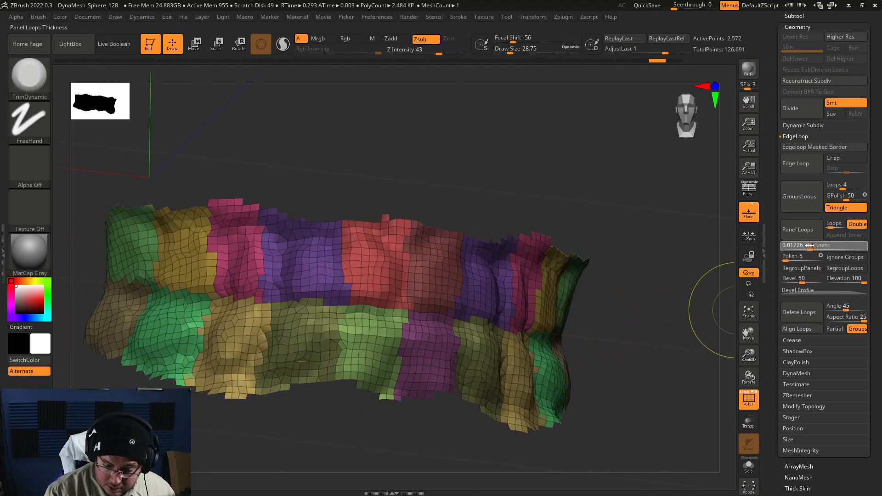
pyautogui.click(802, 227)
pyautogui.moveTo(653, 321); pyautogui.dragTo(696, 321)
# Regroup the thickened tooth panels with Auto Groups so each panel is a single polygroup.
pyautogui.moveTo(874, 319); pyautogui.dragTo(859, 251)
pyautogui.moveTo(831, 376); pyautogui.dragTo(830, 360)
pyautogui.click(823, 364)
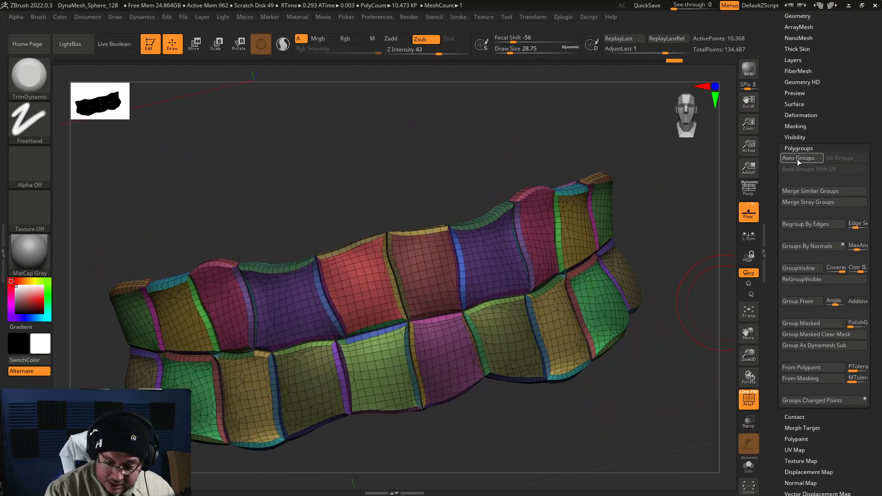
pyautogui.moveTo(662, 366); pyautogui.dragTo(646, 400)
# Smooth the tooth panels around the arch at a draw size of about 54.
pyautogui.press('space')
pyautogui.moveTo(649, 366); pyautogui.dragTo(628, 366)
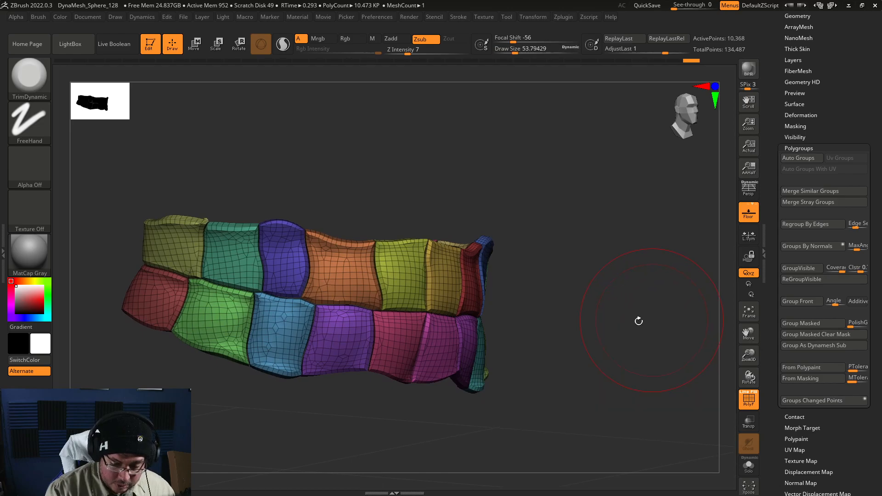
pyautogui.press('shift')
pyautogui.keyDown('shift'); pyautogui.moveTo(338, 308); pyautogui.dragTo(184, 276); pyautogui.keyUp('shift')
pyautogui.keyDown('shift'); pyautogui.moveTo(262, 292); pyautogui.dragTo(303, 294); pyautogui.keyUp('shift')
pyautogui.moveTo(579, 324); pyautogui.dragTo(469, 329)
pyautogui.moveTo(670, 376)
pyautogui.mouseDown()
pyautogui.moveTo(627, 409)
pyautogui.moveTo(672, 392)
pyautogui.moveTo(665, 400)
pyautogui.moveTo(669, 380)
pyautogui.moveTo(649, 381)
pyautogui.moveTo(643, 364)
pyautogui.mouseUp()
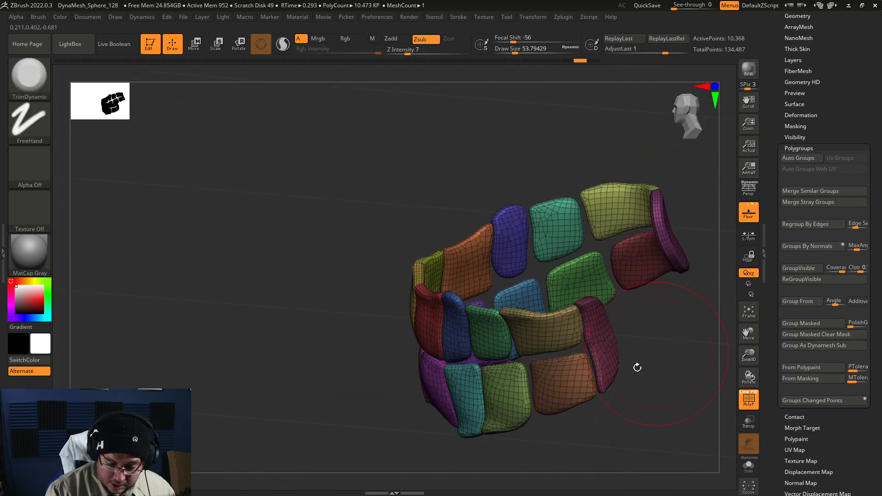
# Check the panel at the rear end of the arch, and undo the smoothing and automatic grouping.
pyautogui.keyDown('ctrl'); pyautogui.keyDown('shift'); pyautogui.click(609, 357); pyautogui.keyUp('shift'); pyautogui.keyUp('ctrl')
pyautogui.keyDown('ctrl'); pyautogui.keyDown('shift'); pyautogui.click(656, 365); pyautogui.keyUp('shift'); pyautogui.keyUp('ctrl')
pyautogui.moveTo(646, 296)
pyautogui.keyDown('shift'); pyautogui.mouseDown()
pyautogui.moveTo(671, 335)
pyautogui.moveTo(670, 366)
pyautogui.moveTo(670, 339)
pyautogui.moveTo(680, 357)
pyautogui.moveTo(685, 413)
pyautogui.moveTo(681, 386)
pyautogui.mouseUp(); pyautogui.keyUp('shift')
pyautogui.keyDown('ctrl'); pyautogui.moveTo(682, 386); pyautogui.dragTo(662, 374, button='right'); pyautogui.keyUp('ctrl')
pyautogui.hotkey('ctrl', 'z')
pyautogui.hotkey('ctrl', 'z')
pyautogui.hotkey('ctrl', 'z')
pyautogui.moveTo(670, 386)
pyautogui.keyDown('alt'); pyautogui.mouseDown()
pyautogui.moveTo(652, 370)
pyautogui.moveTo(685, 383)
pyautogui.mouseUp(); pyautogui.keyUp('alt')
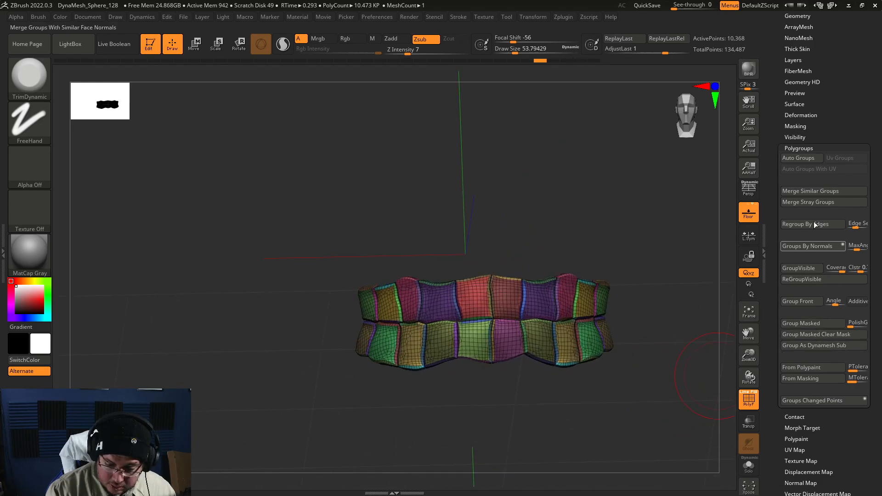
# Give every thickened tooth panel its own polygroup with Auto Groups.
pyautogui.moveTo(636, 336); pyautogui.dragTo(658, 358)
pyautogui.moveTo(841, 105); pyautogui.dragTo(841, 167)
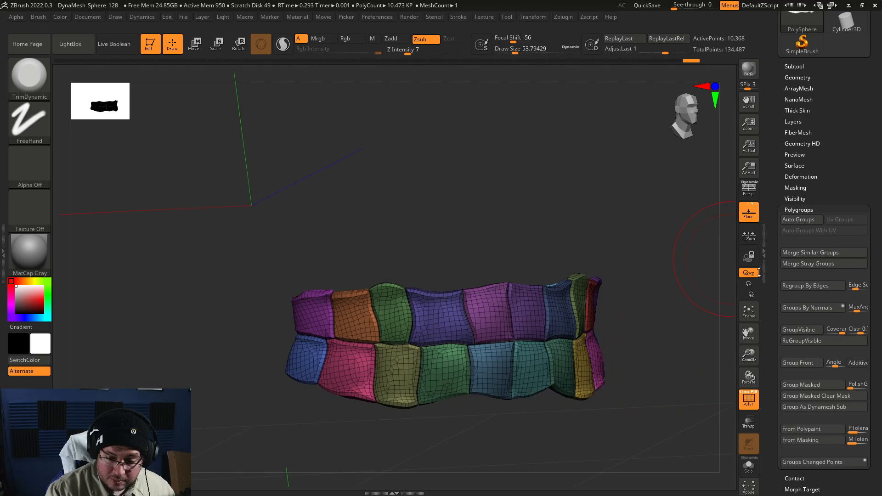
pyautogui.moveTo(650, 363); pyautogui.dragTo(658, 382)
# Inflate the teeth along both rows with the Inflat brush at a draw size of about 140.
pyautogui.press('i')
pyautogui.press('n')
pyautogui.press('s')
pyautogui.moveTo(626, 331); pyautogui.dragTo(635, 331)
pyautogui.moveTo(562, 415)
pyautogui.mouseDown()
pyautogui.moveTo(526, 425)
pyautogui.moveTo(460, 421)
pyautogui.moveTo(395, 396)
pyautogui.mouseUp()
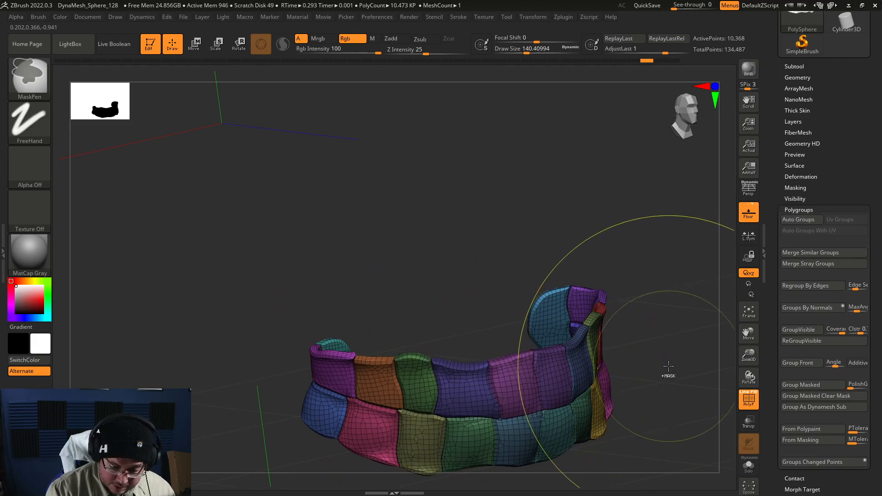
pyautogui.moveTo(600, 408)
pyautogui.mouseDown()
pyautogui.moveTo(405, 402)
pyautogui.moveTo(313, 382)
pyautogui.moveTo(557, 277)
pyautogui.mouseUp()
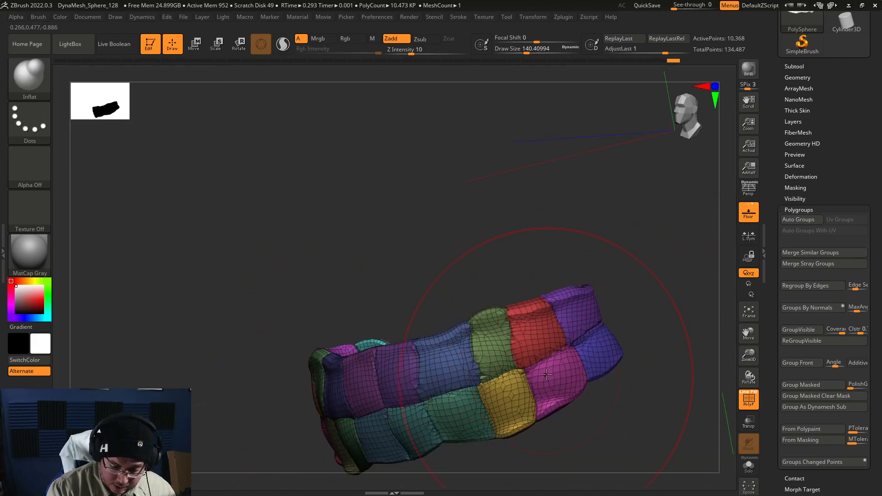
pyautogui.moveTo(499, 398); pyautogui.dragTo(598, 386)
pyautogui.moveTo(650, 295)
pyautogui.mouseDown()
pyautogui.moveTo(681, 225)
pyautogui.moveTo(683, 196)
pyautogui.moveTo(616, 303)
pyautogui.mouseUp()
# Hide the two extra panels that cap the rear ends of the dental arch.
pyautogui.hotkey('ctrl', 'shift')
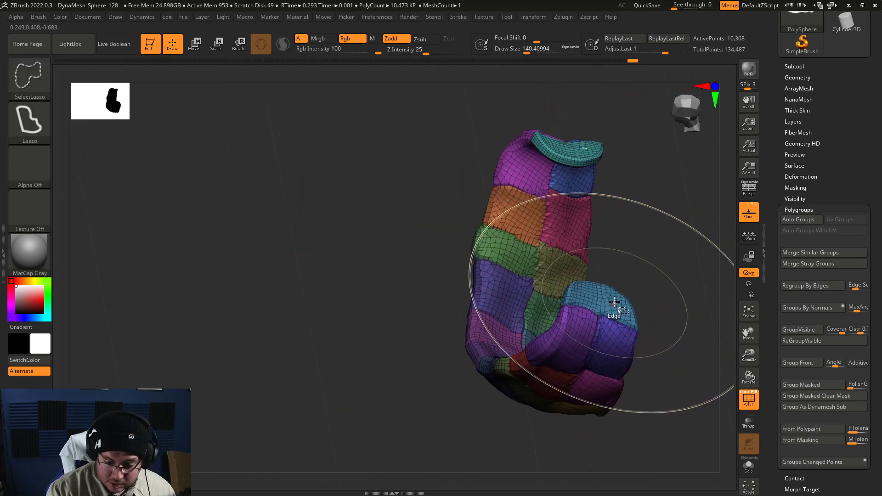
pyautogui.press('ctrl')
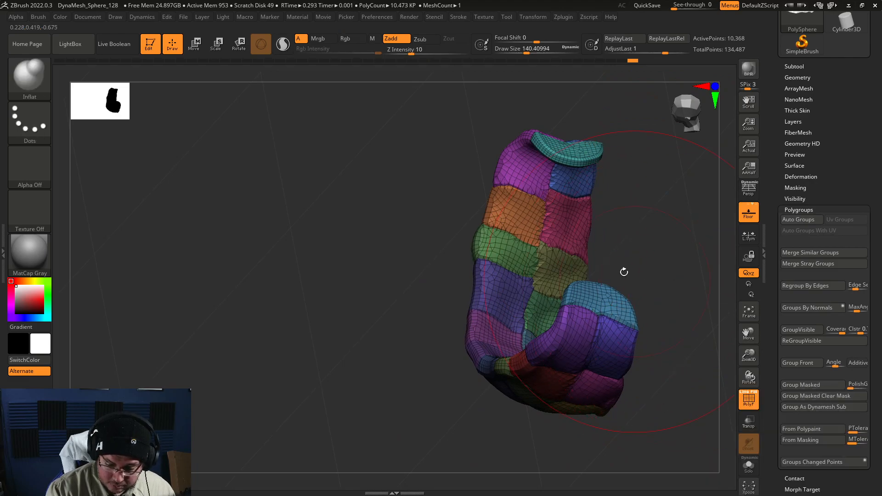
pyautogui.keyDown('ctrl'); pyautogui.keyDown('shift'); pyautogui.click(641, 307); pyautogui.keyUp('shift'); pyautogui.keyUp('ctrl')
pyautogui.keyDown('ctrl'); pyautogui.keyDown('shift'); pyautogui.click(657, 298); pyautogui.keyUp('shift'); pyautogui.keyUp('ctrl')
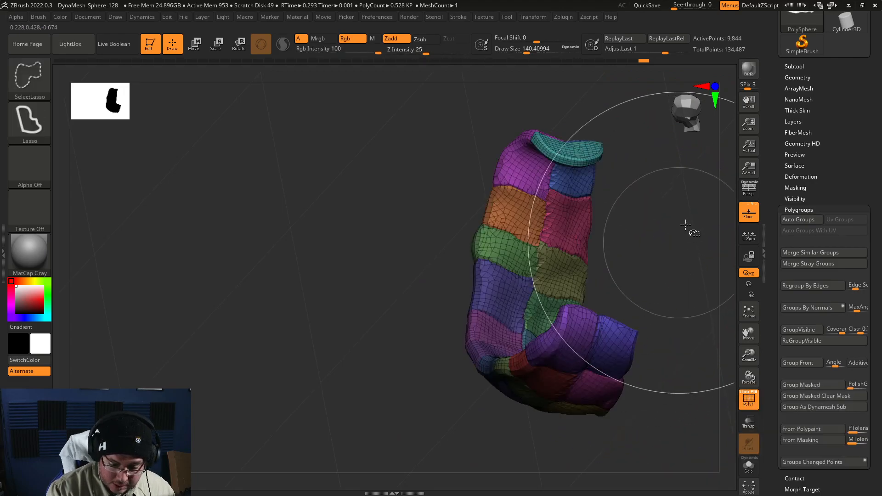
pyautogui.keyDown('ctrl'); pyautogui.keyDown('shift'); pyautogui.click(598, 149); pyautogui.keyUp('shift'); pyautogui.keyUp('ctrl')
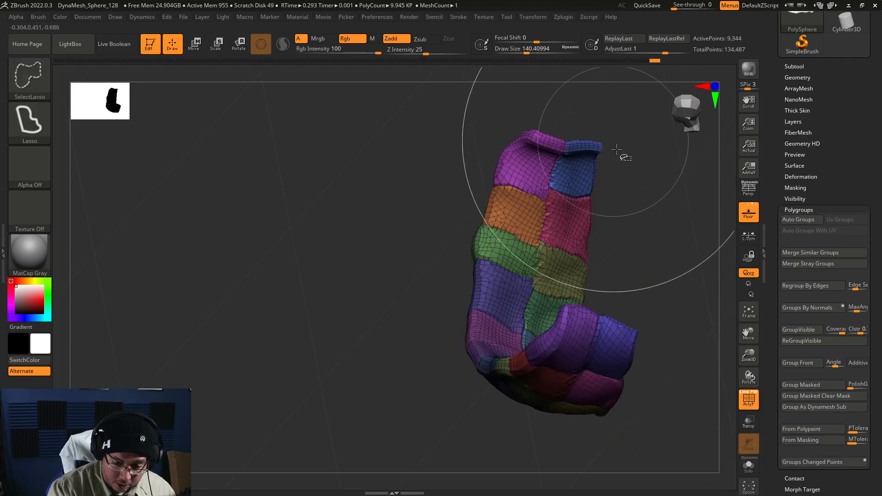
pyautogui.moveTo(654, 253); pyautogui.dragTo(694, 237)
# Delete the hidden panels at the rear ends of the dental arch from the mesh.
pyautogui.moveTo(828, 140); pyautogui.dragTo(828, 163)
pyautogui.click(803, 102)
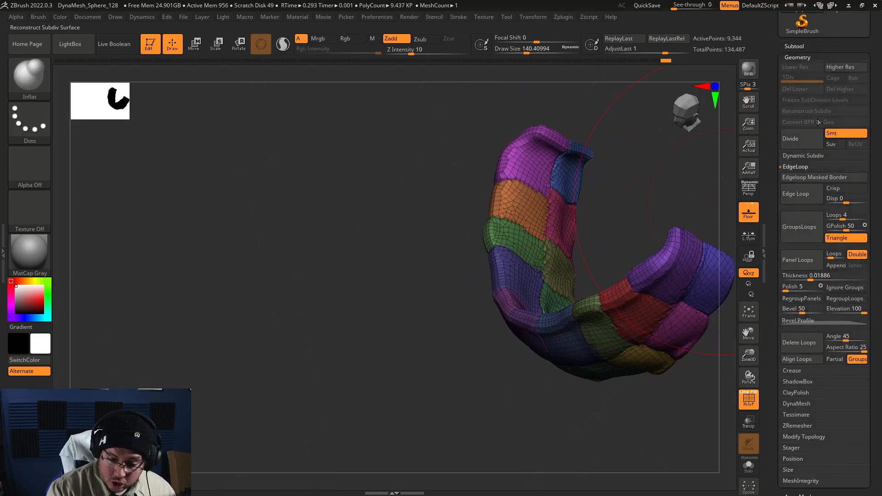
pyautogui.click(818, 438)
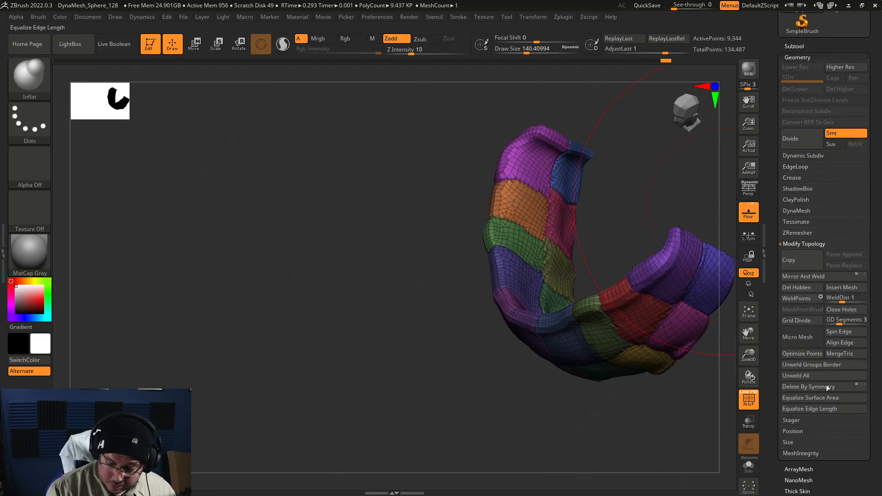
pyautogui.moveTo(622, 432); pyautogui.dragTo(648, 347)
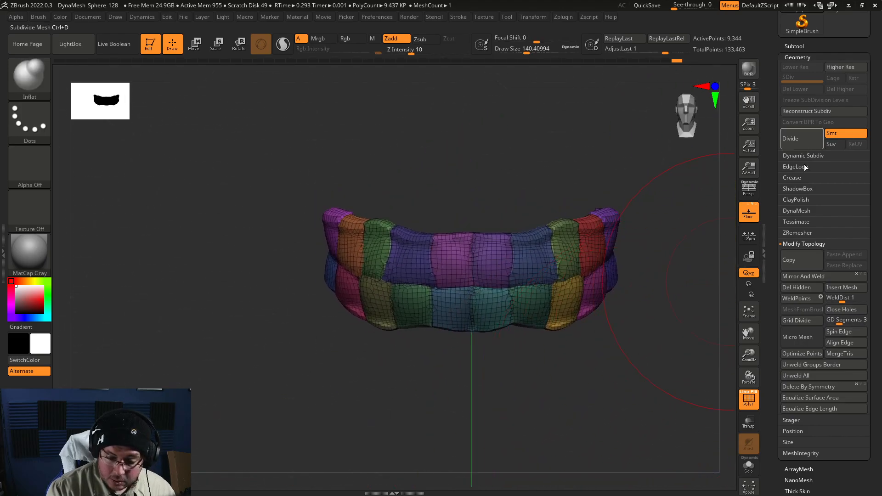
# DynaMesh the teeth at a resolution of 224 with Groups enabled, keeping each tooth a separate polygroup.
pyautogui.click(808, 243)
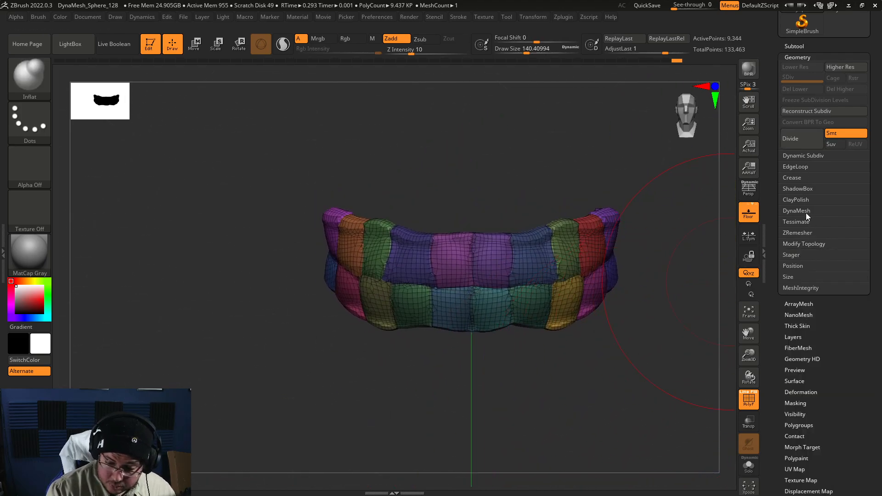
pyautogui.click(808, 211)
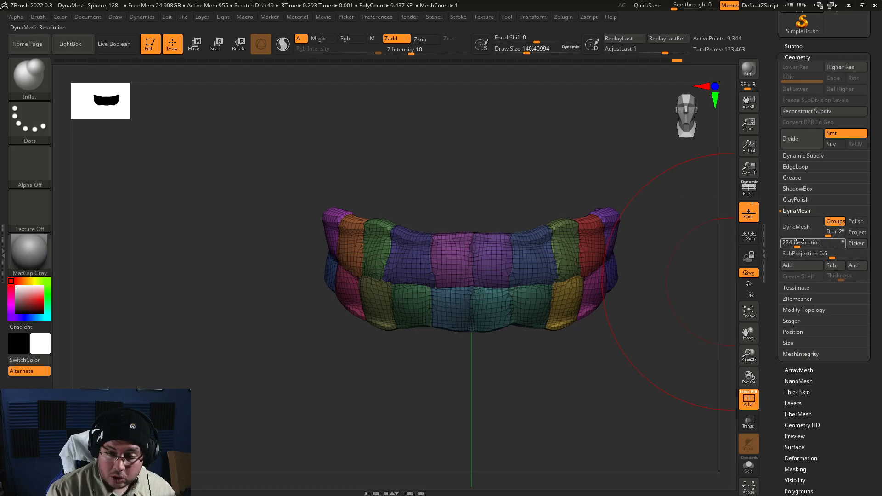
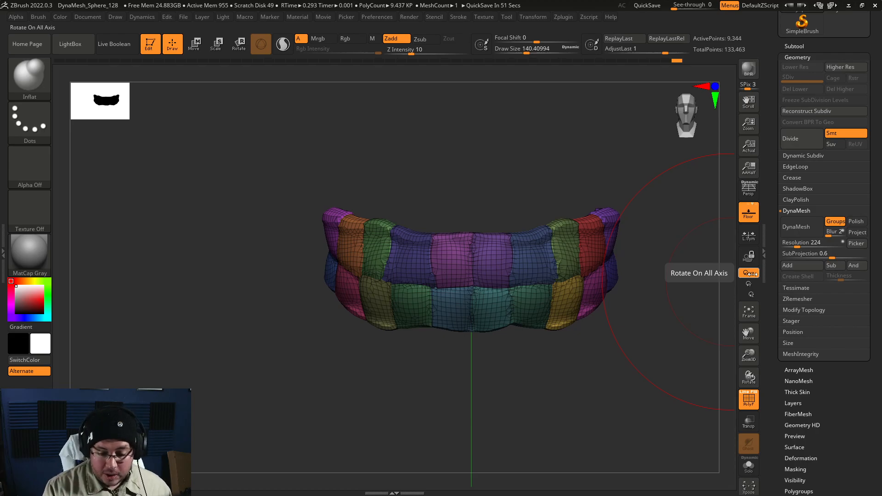
pyautogui.click(802, 227)
pyautogui.moveTo(609, 363); pyautogui.dragTo(632, 395)
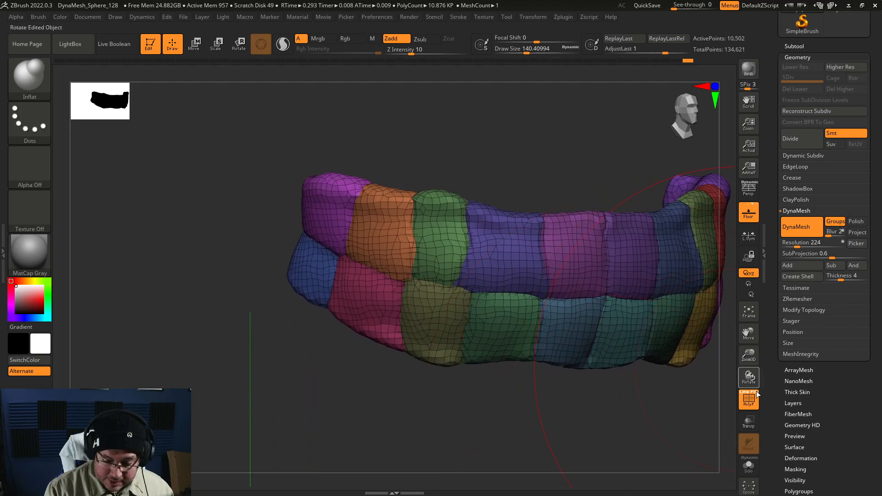
# Turn off the polyframe display and smooth the teeth into rounded, separated forms at a draw size of 112.
pyautogui.click(753, 399)
pyautogui.keyDown('alt'); pyautogui.moveTo(685, 413); pyautogui.dragTo(632, 390); pyautogui.keyUp('alt')
pyautogui.keyDown('shift'); pyautogui.moveTo(528, 272); pyautogui.dragTo(500, 293); pyautogui.keyUp('shift')
pyautogui.moveTo(629, 300); pyautogui.dragTo(579, 294)
pyautogui.press('space')
pyautogui.moveTo(611, 267); pyautogui.dragTo(601, 268)
pyautogui.moveTo(516, 280)
pyautogui.keyDown('shift'); pyautogui.mouseDown()
pyautogui.moveTo(510, 291)
pyautogui.moveTo(627, 260)
pyautogui.mouseUp(); pyautogui.keyUp('shift')
pyautogui.moveTo(664, 236); pyautogui.dragTo(542, 275)
pyautogui.keyDown('shift'); pyautogui.moveTo(502, 344); pyautogui.dragTo(527, 339); pyautogui.keyUp('shift')
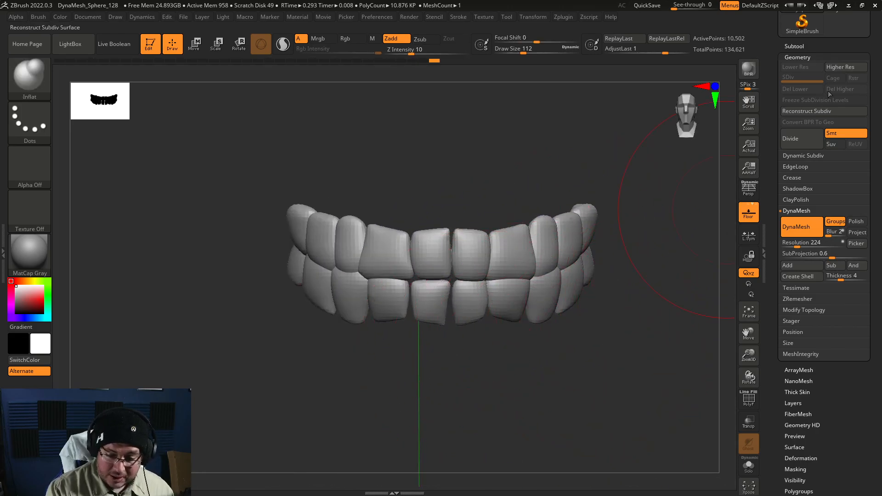
# Show the skull and teeth subtools together, and make the teeth the active subtool.
pyautogui.click(798, 57)
pyautogui.click(795, 46)
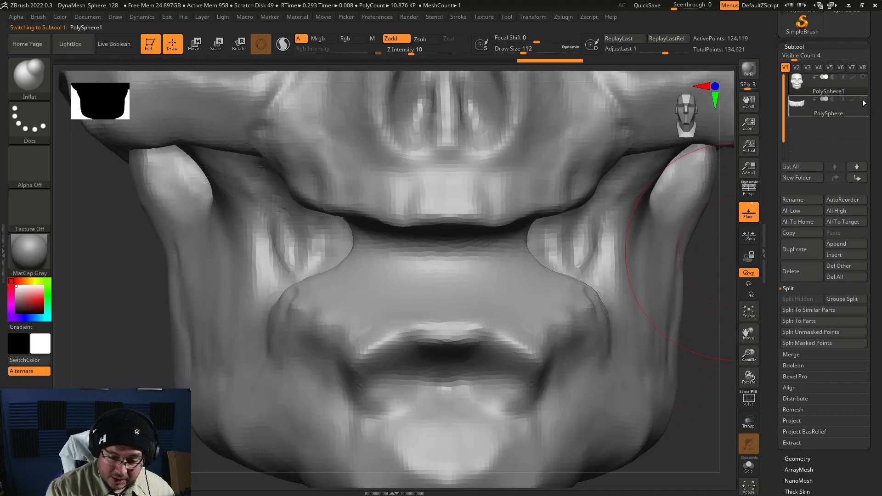
pyautogui.click(864, 99)
pyautogui.keyDown('alt'); pyautogui.moveTo(704, 281); pyautogui.dragTo(613, 314); pyautogui.keyUp('alt')
pyautogui.keyDown('alt'); pyautogui.moveTo(563, 262); pyautogui.dragTo(577, 285); pyautogui.keyUp('alt')
pyautogui.keyDown('ctrl'); pyautogui.moveTo(593, 278); pyautogui.dragTo(543, 302); pyautogui.keyUp('ctrl')
pyautogui.keyDown('alt'); pyautogui.click(489, 297); pyautogui.keyUp('alt')
# Fit the upper side teeth against the upper jaw with the Move Topological brush at a draw size of about 71.
pyautogui.press('b')
pyautogui.press('m')
pyautogui.press('t')
pyautogui.press('space')
pyautogui.moveTo(582, 268); pyautogui.dragTo(557, 313)
pyautogui.press('space')
pyautogui.moveTo(575, 280)
pyautogui.mouseDown()
pyautogui.moveTo(564, 268)
pyautogui.moveTo(535, 281)
pyautogui.moveTo(534, 274)
pyautogui.mouseUp()
pyautogui.moveTo(262, 295); pyautogui.dragTo(552, 294)
pyautogui.moveTo(685, 345); pyautogui.dragTo(513, 359)
pyautogui.moveTo(479, 322); pyautogui.dragTo(477, 315)
pyautogui.moveTo(598, 306); pyautogui.dragTo(540, 351)
pyautogui.moveTo(501, 338); pyautogui.dragTo(503, 330)
pyautogui.moveTo(597, 309)
pyautogui.mouseDown()
pyautogui.moveTo(597, 319)
pyautogui.moveTo(532, 315)
pyautogui.mouseUp()
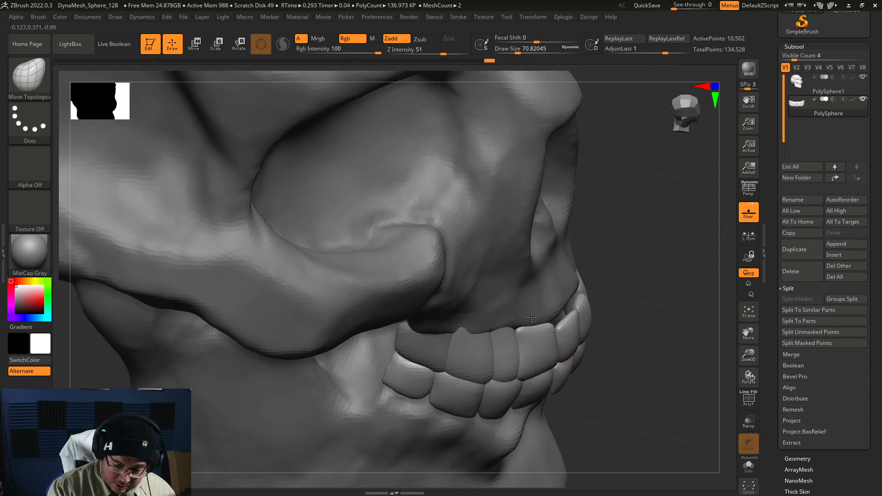
pyautogui.moveTo(631, 285); pyautogui.dragTo(548, 327)
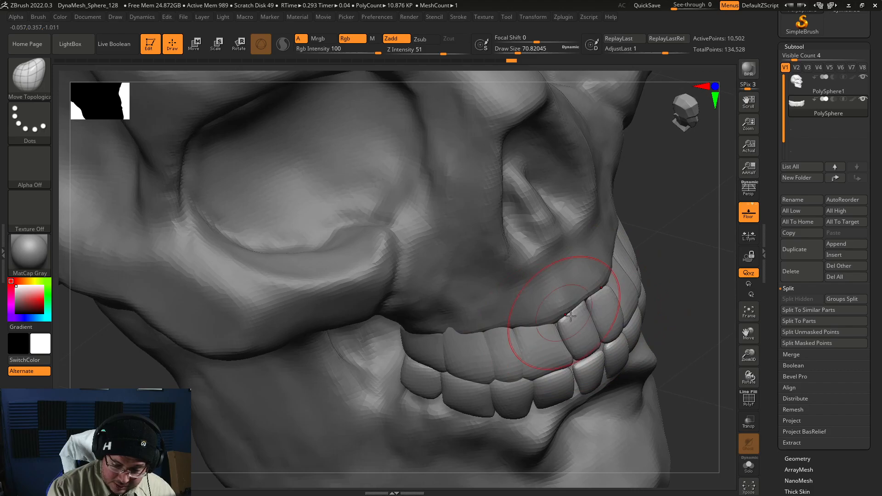
# Reshape the front and lower teeth with Move Topological, adjusting their edges and tapering the lower incisors toward the jaw.
pyautogui.moveTo(679, 266); pyautogui.dragTo(572, 313)
pyautogui.moveTo(733, 309); pyautogui.dragTo(709, 301)
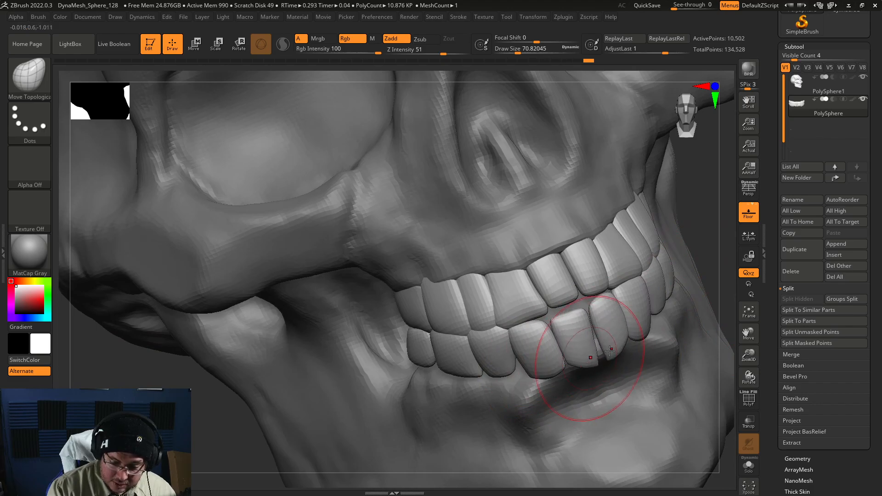
pyautogui.moveTo(730, 335); pyautogui.dragTo(632, 317)
pyautogui.moveTo(539, 347); pyautogui.dragTo(614, 338)
pyautogui.moveTo(487, 343); pyautogui.dragTo(561, 322)
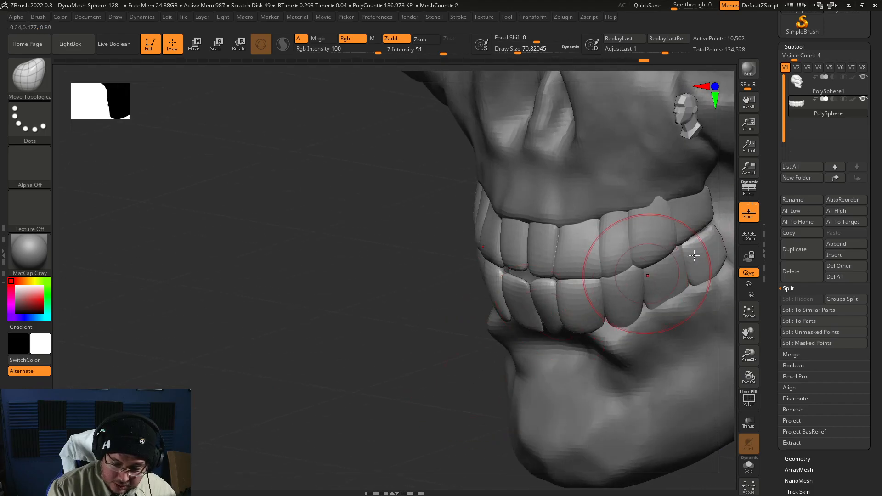
pyautogui.moveTo(368, 366)
pyautogui.mouseDown()
pyautogui.moveTo(446, 370)
pyautogui.moveTo(627, 259)
pyautogui.mouseUp()
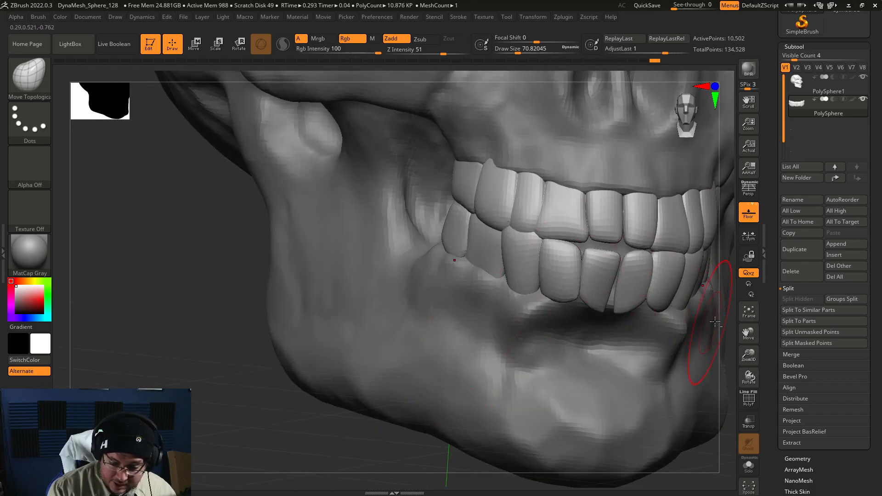
pyautogui.moveTo(712, 324); pyautogui.dragTo(670, 296)
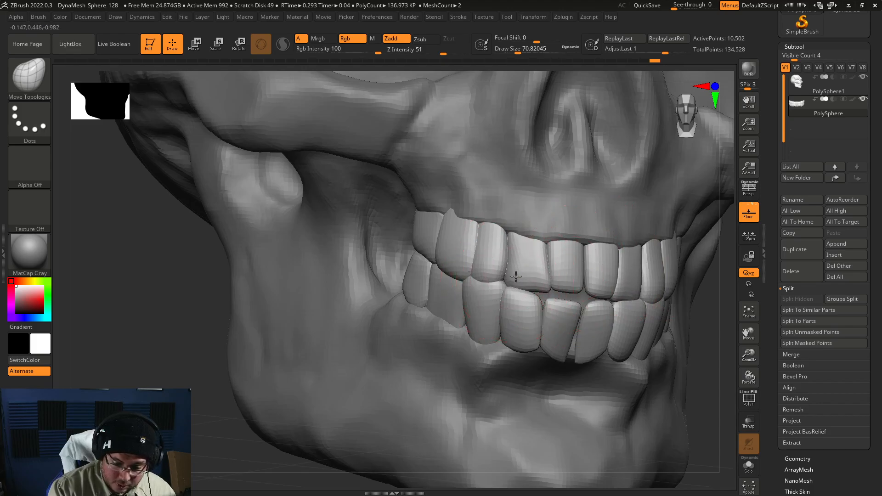
# Pull the upper lateral incisor away from the canine and refine the adjoining tooth edges at a draw size of about 41.
pyautogui.moveTo(517, 241); pyautogui.dragTo(524, 246)
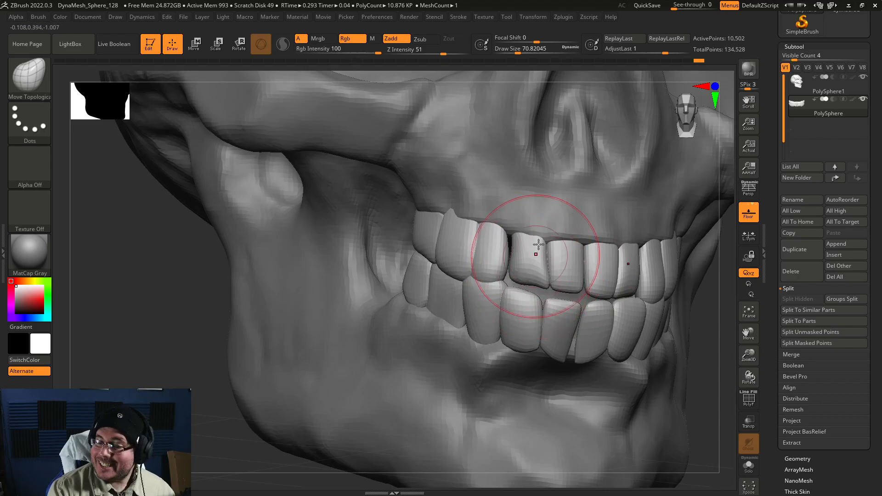
pyautogui.press('space')
pyautogui.moveTo(512, 253); pyautogui.dragTo(509, 254)
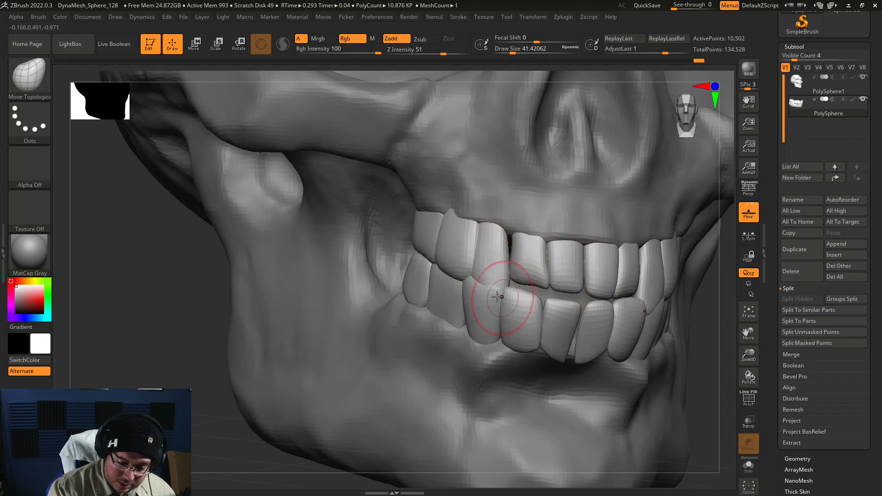
# Reshape the upper canine into a narrow, pointed tooth with Move Topological at a draw size of about 77.
pyautogui.moveTo(711, 342); pyautogui.dragTo(788, 336)
pyautogui.press('space')
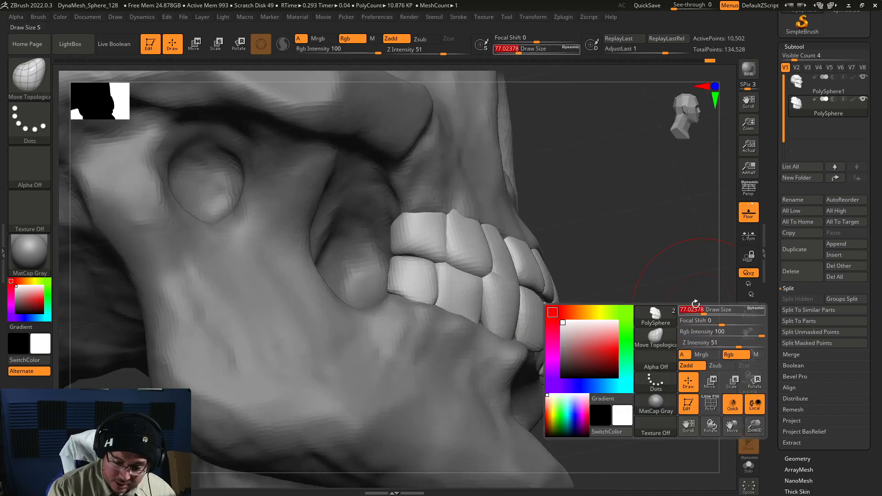
pyautogui.moveTo(692, 309); pyautogui.dragTo(696, 309)
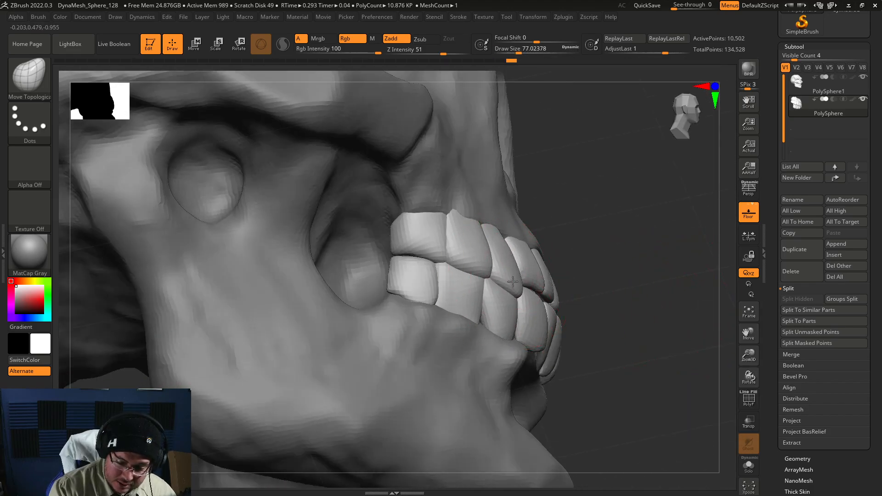
pyautogui.moveTo(620, 282); pyautogui.dragTo(533, 275)
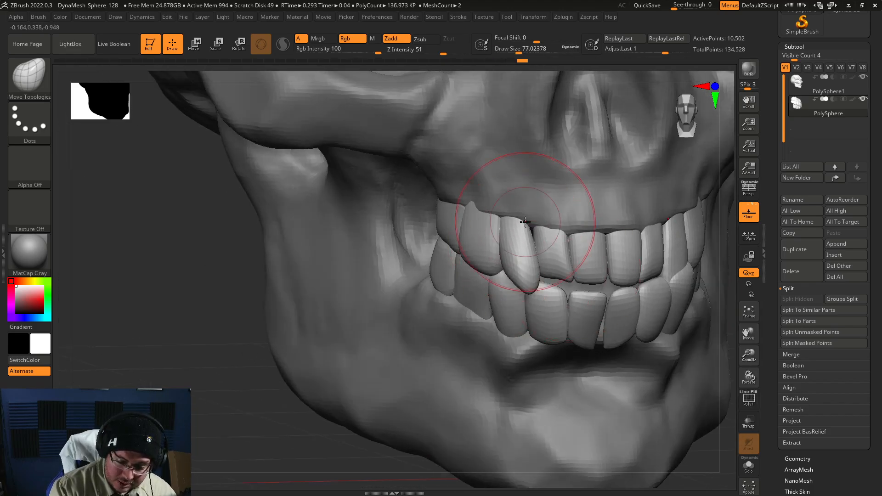
pyautogui.hotkey('ctrl', 'z')
pyautogui.moveTo(723, 332); pyautogui.dragTo(662, 276)
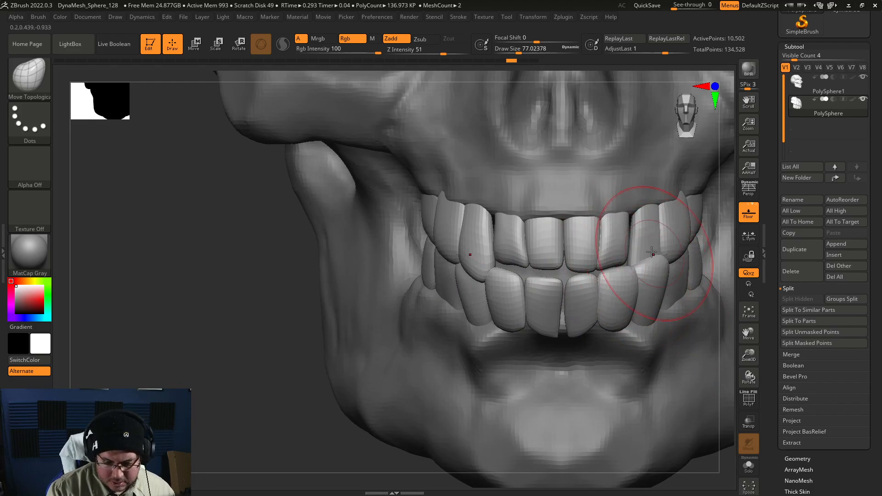
pyautogui.moveTo(712, 292)
pyautogui.mouseDown()
pyautogui.moveTo(705, 282)
pyautogui.moveTo(634, 275)
pyautogui.moveTo(627, 256)
pyautogui.mouseUp()
pyautogui.moveTo(567, 294); pyautogui.dragTo(636, 282)
pyautogui.moveTo(721, 252); pyautogui.dragTo(731, 262)
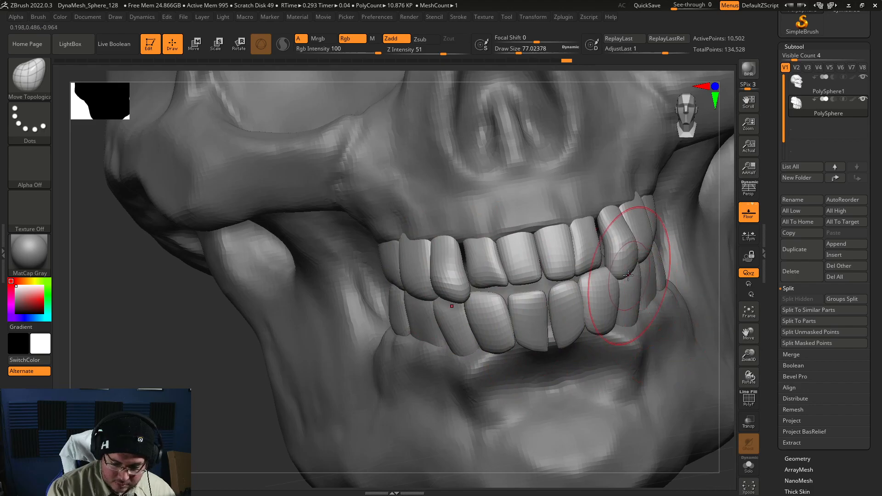
pyautogui.moveTo(632, 265); pyautogui.dragTo(617, 260)
pyautogui.moveTo(474, 265); pyautogui.dragTo(454, 216)
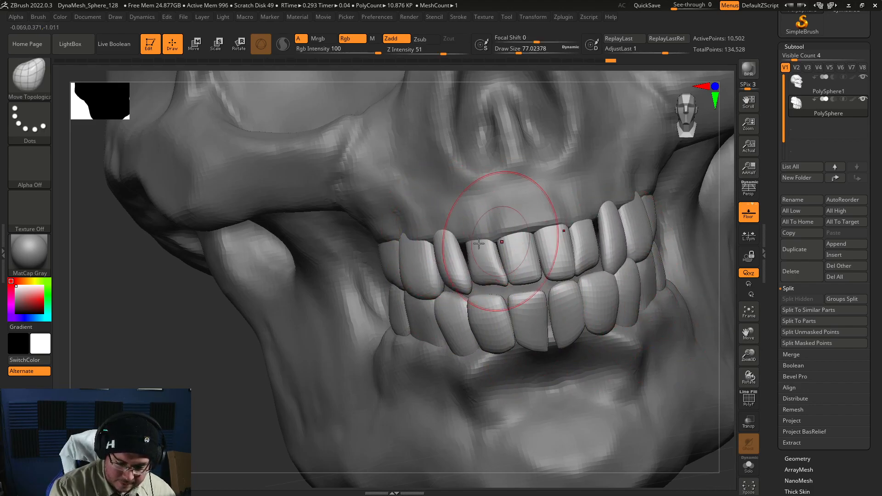
# Smooth the lower canine and shape it into a shorter, tapered tooth at draw sizes of about 51 to 65.
pyautogui.keyDown('shift'); pyautogui.moveTo(455, 307); pyautogui.dragTo(464, 344); pyautogui.keyUp('shift')
pyautogui.moveTo(717, 359)
pyautogui.mouseDown(button='right')
pyautogui.moveTo(715, 335)
pyautogui.moveTo(664, 404)
pyautogui.moveTo(616, 410)
pyautogui.moveTo(683, 403)
pyautogui.moveTo(668, 396)
pyautogui.mouseUp(button='right')
pyautogui.press('space')
pyautogui.moveTo(544, 294); pyautogui.dragTo(538, 293)
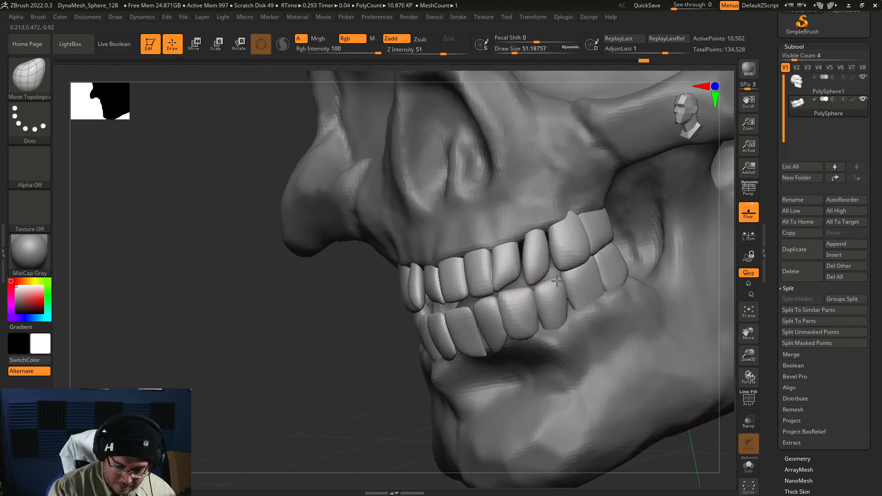
pyautogui.moveTo(530, 281); pyautogui.dragTo(454, 344, button='right')
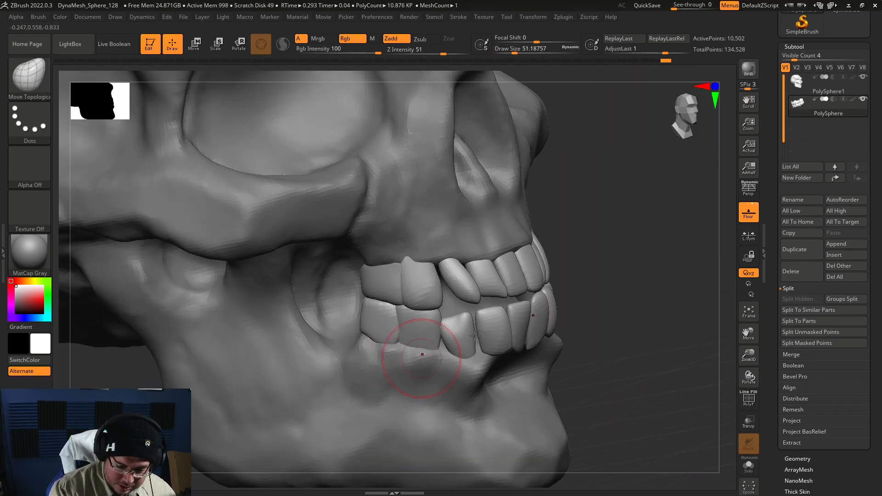
pyautogui.moveTo(561, 291); pyautogui.dragTo(537, 294, button='right')
pyautogui.moveTo(524, 257); pyautogui.dragTo(533, 229)
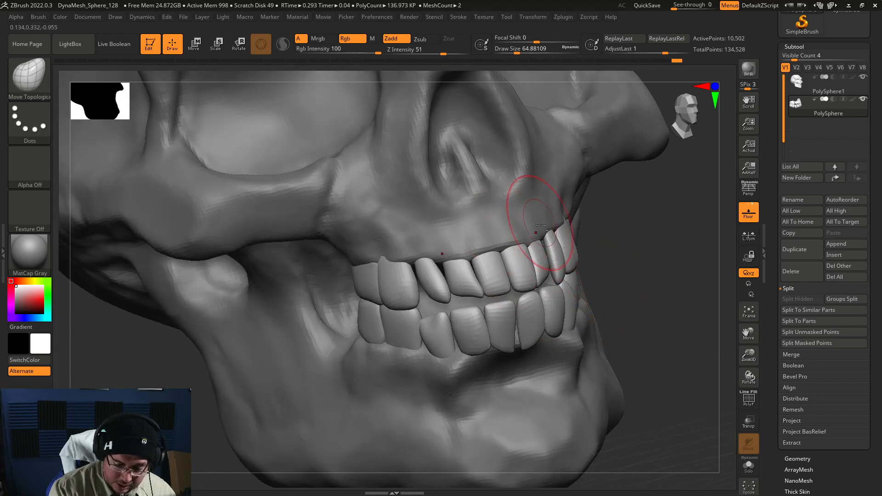
pyautogui.moveTo(588, 334)
pyautogui.mouseDown(button='right')
pyautogui.moveTo(575, 349)
pyautogui.moveTo(632, 342)
pyautogui.mouseUp(button='right')
# Make the skull the active subtool and push the lower jaw's edge up toward the teeth with the Move brush at about 120.
pyautogui.keyDown('alt'); pyautogui.click(576, 367); pyautogui.keyUp('alt')
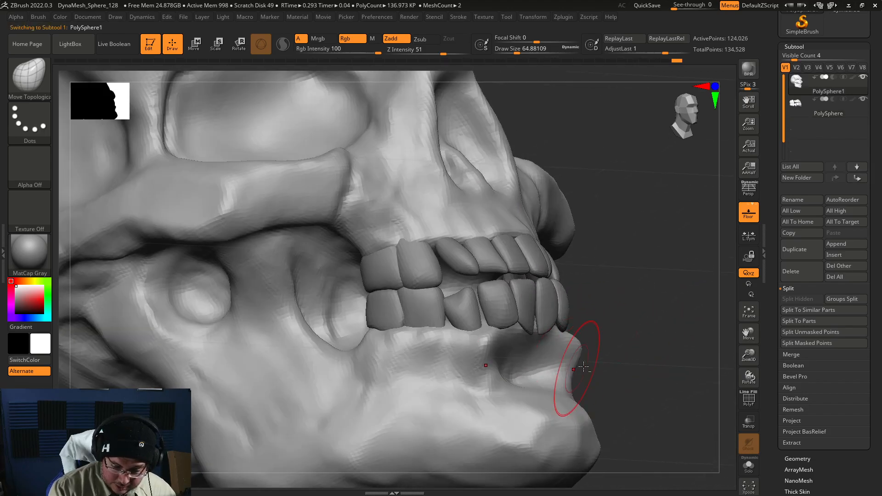
pyautogui.moveTo(576, 367); pyautogui.dragTo(597, 340, button='right')
pyautogui.press('b')
pyautogui.press('m')
pyautogui.press('v')
pyautogui.press('[')
pyautogui.moveTo(543, 360); pyautogui.dragTo(544, 349)
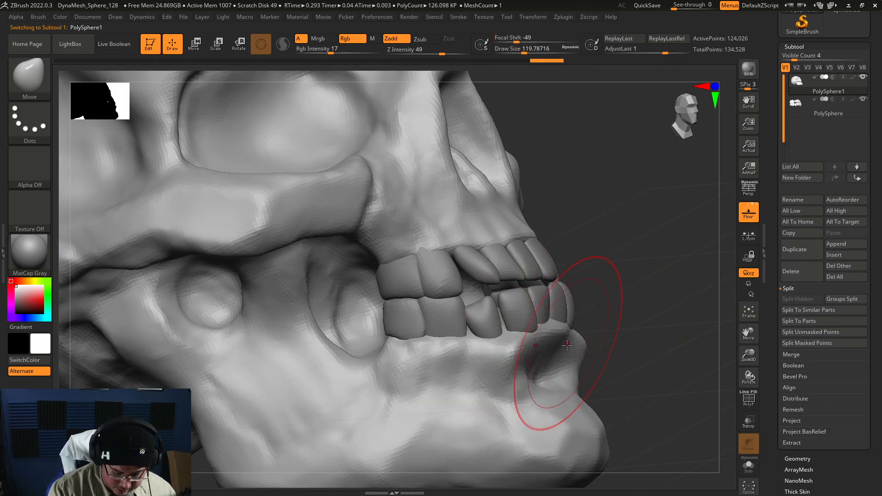
# Build up bone below the lower teeth with ClayBuildup at a draw size of about 39, and smooth the added strokes.
pyautogui.press('b')
pyautogui.press('c')
pyautogui.press('b')
pyautogui.press('space')
pyautogui.moveTo(478, 343); pyautogui.dragTo(407, 344)
pyautogui.press('space')
pyautogui.moveTo(404, 332); pyautogui.dragTo(400, 337)
pyautogui.moveTo(458, 333)
pyautogui.mouseDown()
pyautogui.moveTo(444, 349)
pyautogui.moveTo(466, 368)
pyautogui.moveTo(478, 354)
pyautogui.moveTo(502, 355)
pyautogui.mouseUp()
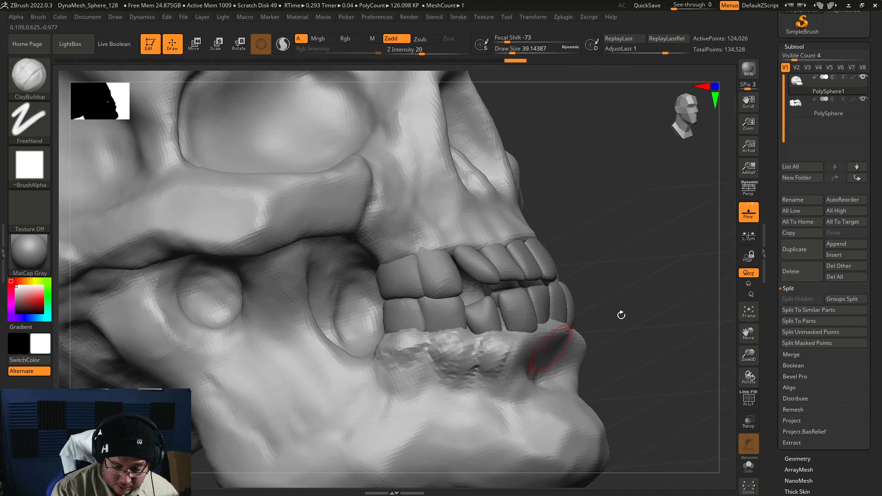
pyautogui.moveTo(657, 347); pyautogui.dragTo(625, 334)
pyautogui.moveTo(525, 337)
pyautogui.mouseDown()
pyautogui.moveTo(511, 354)
pyautogui.moveTo(524, 360)
pyautogui.mouseUp()
pyautogui.moveTo(535, 331)
pyautogui.mouseDown()
pyautogui.moveTo(521, 328)
pyautogui.moveTo(527, 361)
pyautogui.mouseUp()
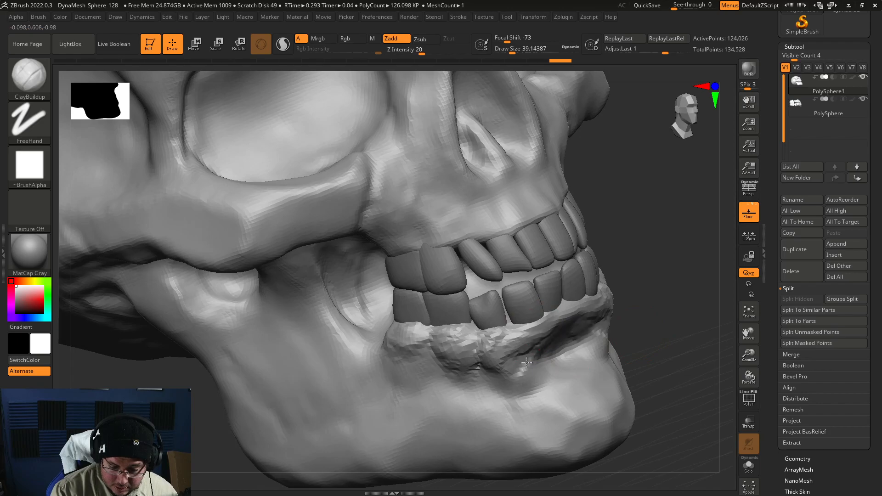
pyautogui.moveTo(543, 323); pyautogui.dragTo(524, 363)
pyautogui.keyDown('shift'); pyautogui.moveTo(404, 343); pyautogui.dragTo(520, 336); pyautogui.keyUp('shift')
pyautogui.keyDown('shift'); pyautogui.moveTo(483, 363); pyautogui.dragTo(591, 305); pyautogui.keyUp('shift')
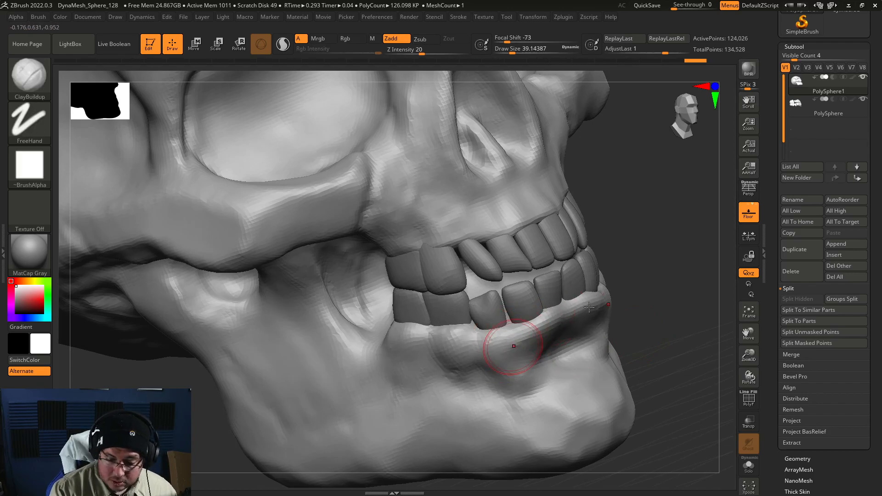
# Build up root ridges on the upper jaw above the teeth with ClayBuildup, and smooth them into the bone.
pyautogui.keyDown('alt'); pyautogui.moveTo(645, 265); pyautogui.dragTo(636, 322); pyautogui.keyUp('alt')
pyautogui.moveTo(415, 301); pyautogui.dragTo(466, 287)
pyautogui.moveTo(471, 287); pyautogui.dragTo(492, 278)
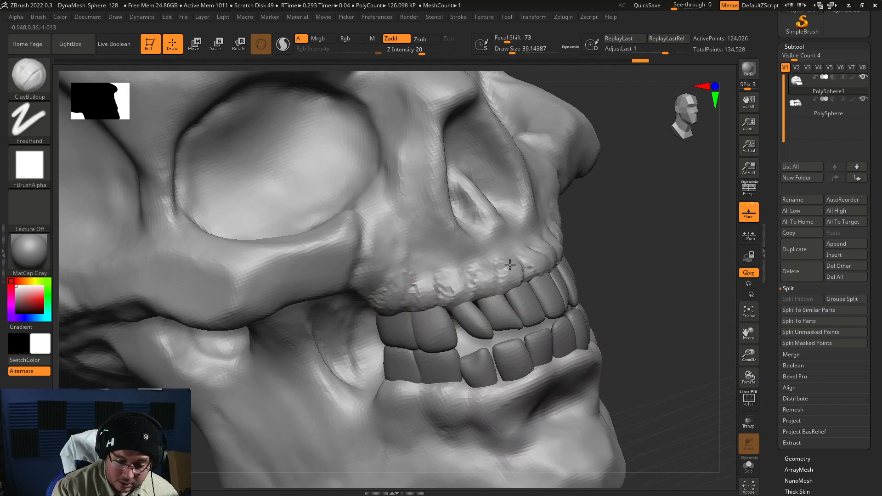
pyautogui.keyDown('shift'); pyautogui.moveTo(552, 260); pyautogui.dragTo(538, 254); pyautogui.keyUp('shift')
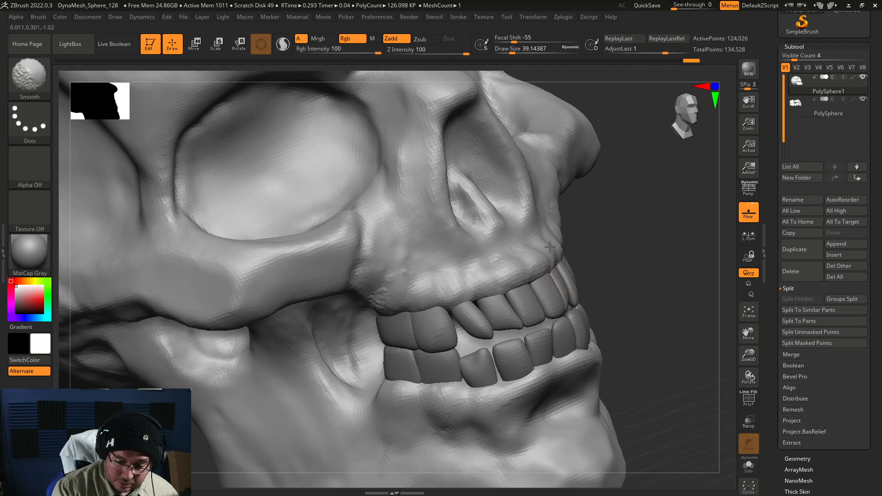
pyautogui.keyDown('shift'); pyautogui.moveTo(436, 308); pyautogui.dragTo(464, 301); pyautogui.keyUp('shift')
# Make the teeth the active subtool, adjust them with the Move Topological brush at about 124, and reactivate the skull.
pyautogui.keyDown('alt'); pyautogui.moveTo(644, 257); pyautogui.dragTo(617, 295); pyautogui.keyUp('alt')
pyautogui.moveTo(668, 310)
pyautogui.keyDown('alt'); pyautogui.mouseDown()
pyautogui.moveTo(622, 377)
pyautogui.moveTo(638, 347)
pyautogui.moveTo(662, 404)
pyautogui.moveTo(639, 478)
pyautogui.mouseUp(); pyautogui.keyUp('alt')
pyautogui.keyDown('alt'); pyautogui.click(577, 317); pyautogui.keyUp('alt')
pyautogui.press('b')
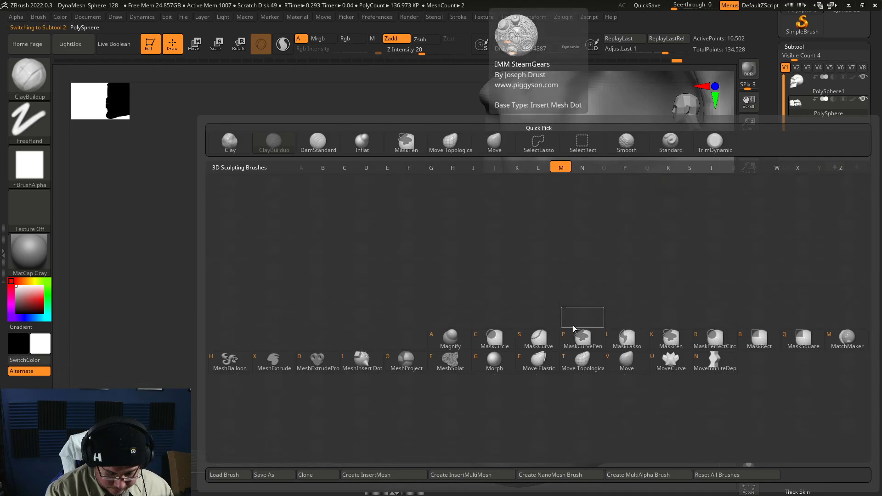
pyautogui.press('m')
pyautogui.press('t')
pyautogui.press('space')
pyautogui.moveTo(578, 317); pyautogui.dragTo(585, 304)
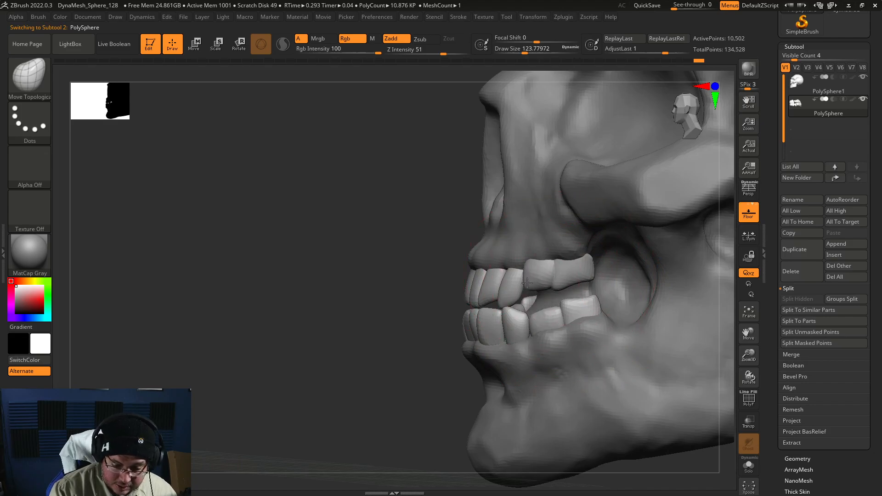
pyautogui.moveTo(413, 350); pyautogui.dragTo(645, 332)
pyautogui.keyDown('shift'); pyautogui.moveTo(633, 297); pyautogui.dragTo(641, 311); pyautogui.keyUp('shift')
pyautogui.keyDown('alt'); pyautogui.click(561, 276); pyautogui.keyUp('alt')
# Render BPR previews of the whole skull to check its shading and shadows.
pyautogui.moveTo(599, 291); pyautogui.dragTo(661, 293)
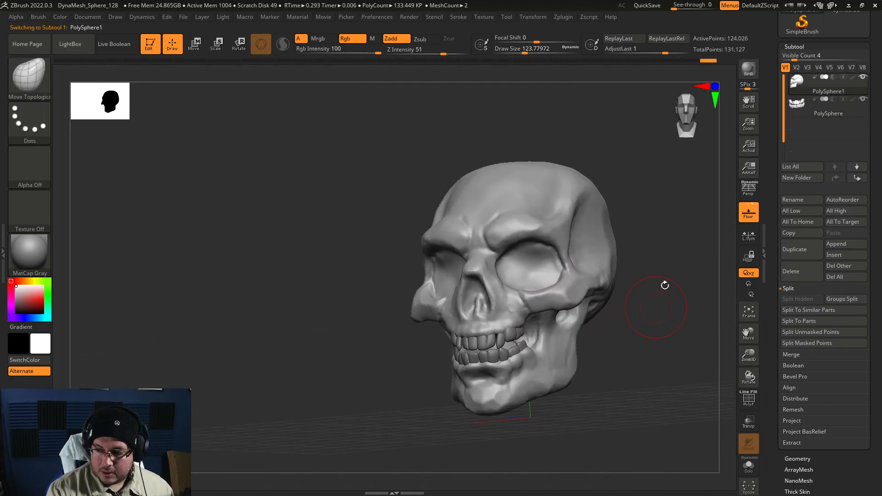
pyautogui.click(749, 70)
pyautogui.moveTo(658, 327); pyautogui.dragTo(694, 209)
pyautogui.click(748, 69)
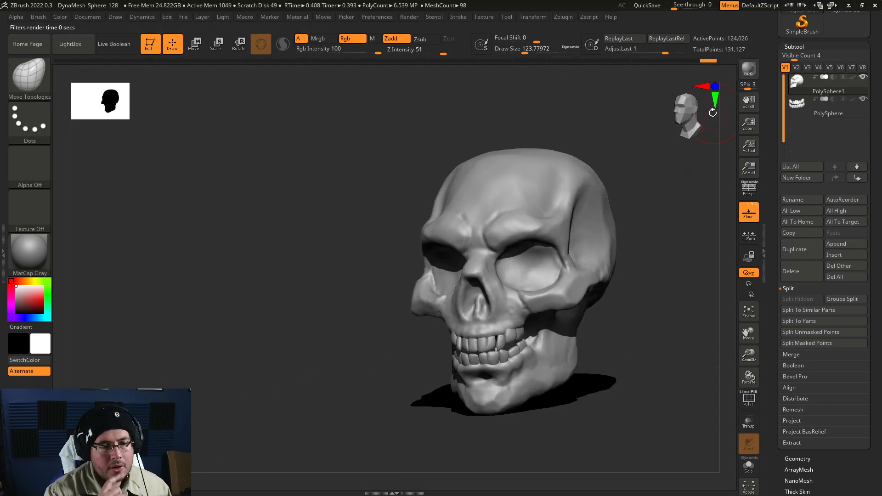
pyautogui.moveTo(620, 292); pyautogui.dragTo(623, 326)
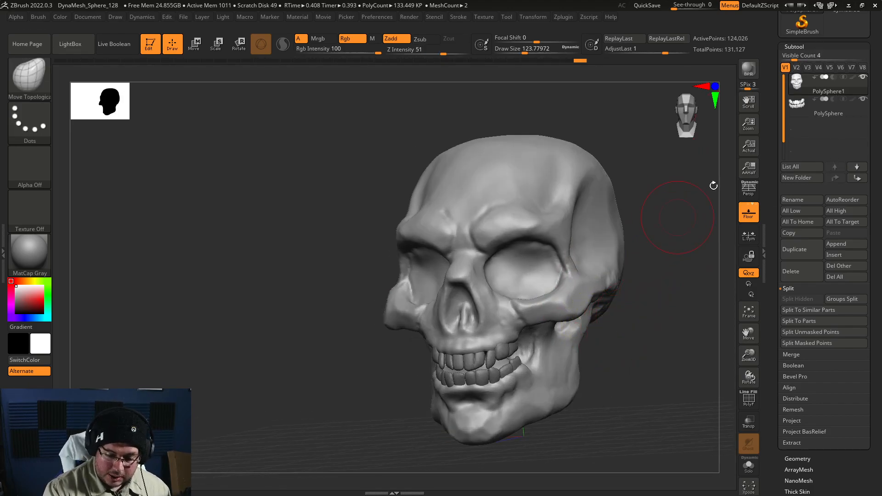
# Raise the skull's DynaMesh resolution to 440 and remesh it.
pyautogui.click(807, 46)
pyautogui.click(798, 58)
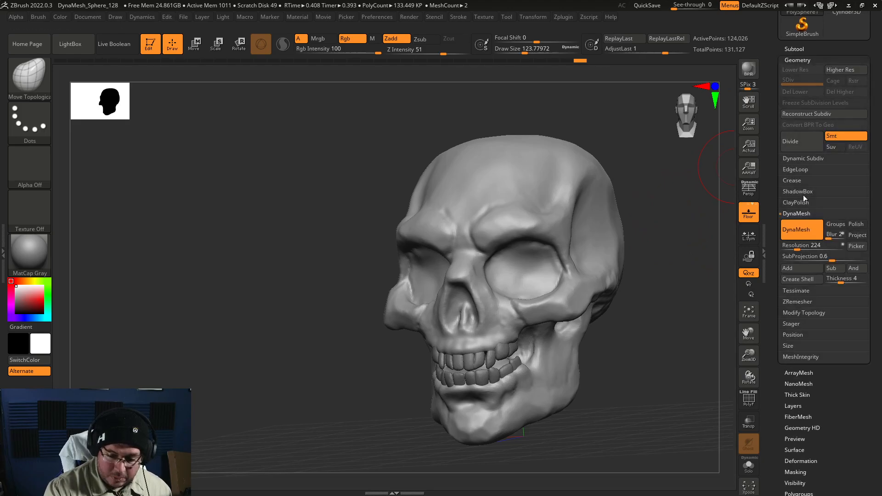
pyautogui.click(802, 246)
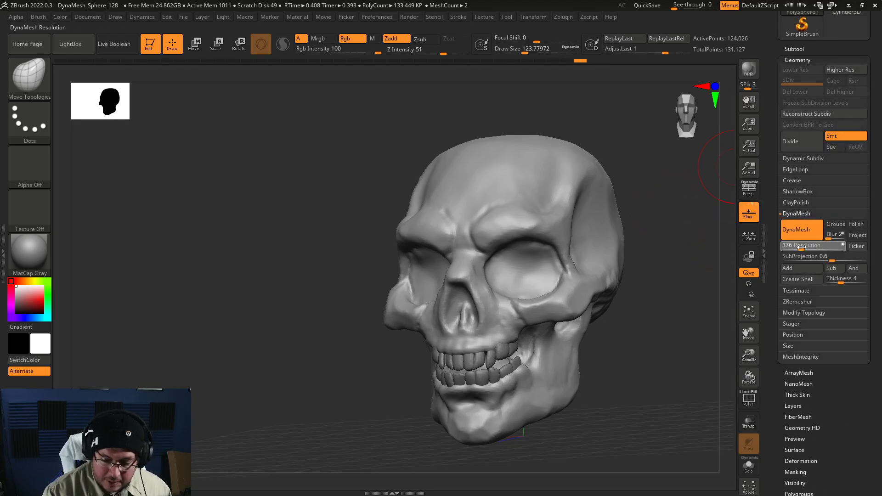
pyautogui.keyDown('ctrl'); pyautogui.moveTo(644, 331); pyautogui.dragTo(662, 327); pyautogui.keyUp('ctrl')
# Carve a crack from the brow up the forehead with DamStandard at a draw size of about 27.
pyautogui.press('b')
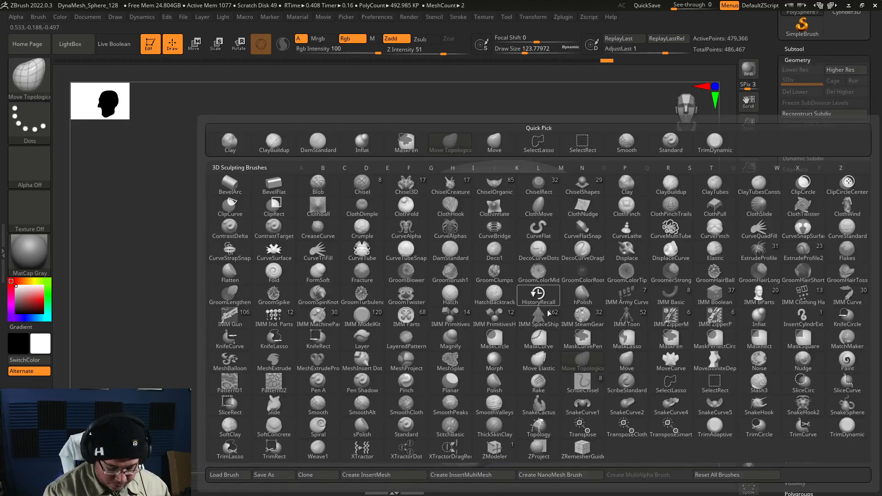
pyautogui.press('d')
pyautogui.press('s')
pyautogui.press('space')
pyautogui.moveTo(544, 289); pyautogui.dragTo(531, 290)
pyautogui.press('space')
pyautogui.moveTo(514, 255); pyautogui.dragTo(510, 252)
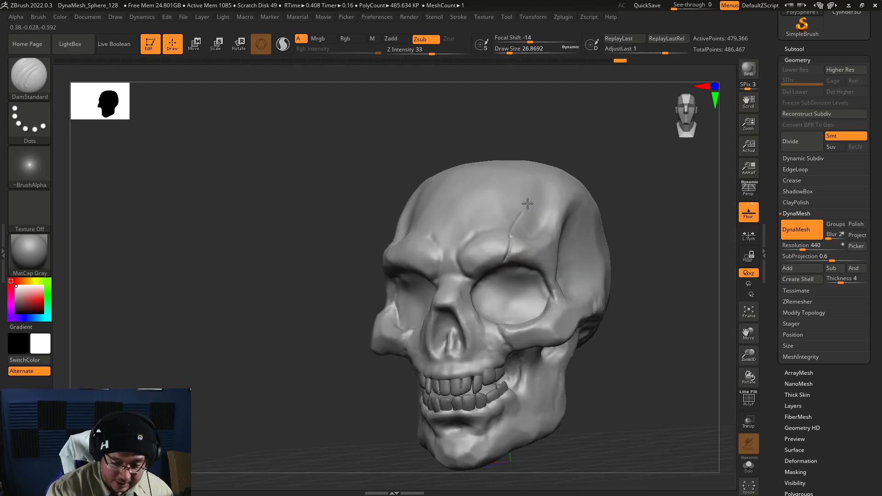
pyautogui.moveTo(530, 198); pyautogui.dragTo(534, 187)
pyautogui.moveTo(598, 368)
pyautogui.mouseDown()
pyautogui.moveTo(611, 370)
pyautogui.moveTo(622, 330)
pyautogui.mouseUp()
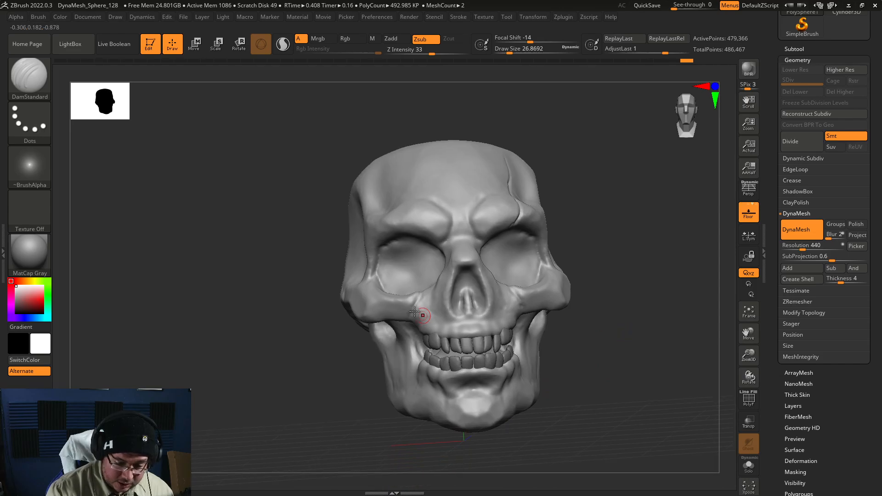
# Carve small cracks into the opposite cheekbone and the lower jaw near its rear corner with DamStandard.
pyautogui.moveTo(406, 314); pyautogui.dragTo(378, 303)
pyautogui.moveTo(591, 364); pyautogui.dragTo(556, 368)
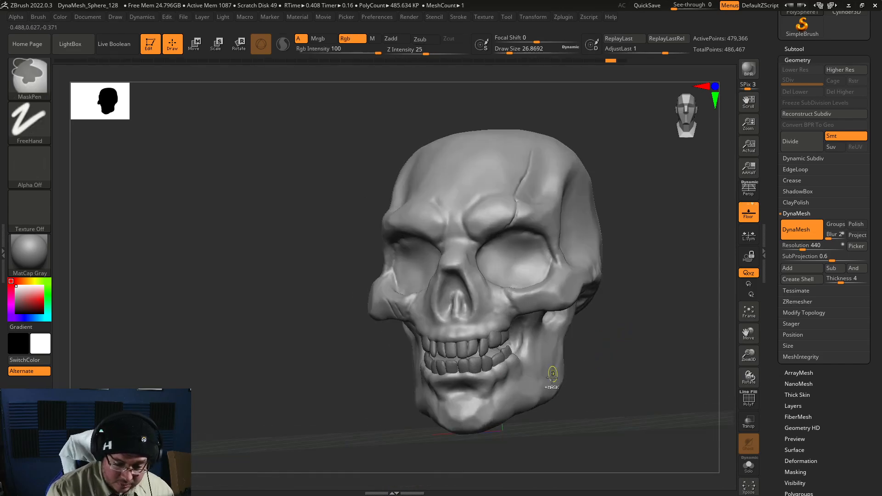
pyautogui.moveTo(531, 409)
pyautogui.mouseDown()
pyautogui.moveTo(561, 386)
pyautogui.moveTo(541, 394)
pyautogui.moveTo(555, 400)
pyautogui.mouseUp()
# Rough up the bone around the lower jaw crack with ClayBuildup at a draw size of about 27.
pyautogui.press('b')
pyautogui.press('c')
pyautogui.press('b')
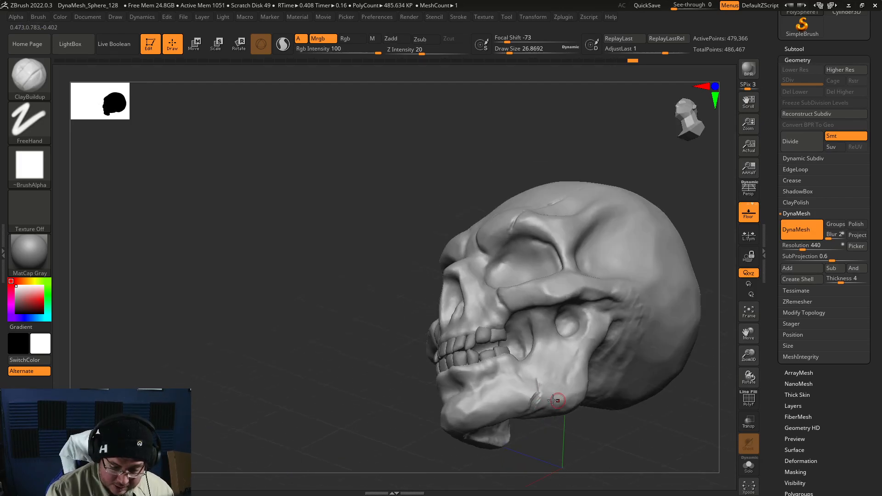
pyautogui.press('space')
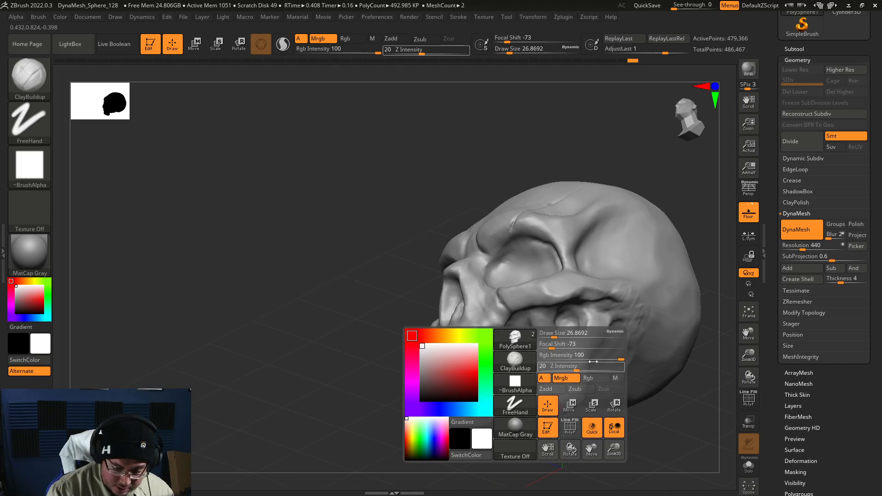
pyautogui.click(590, 380)
pyautogui.click(590, 379)
pyautogui.click(553, 390)
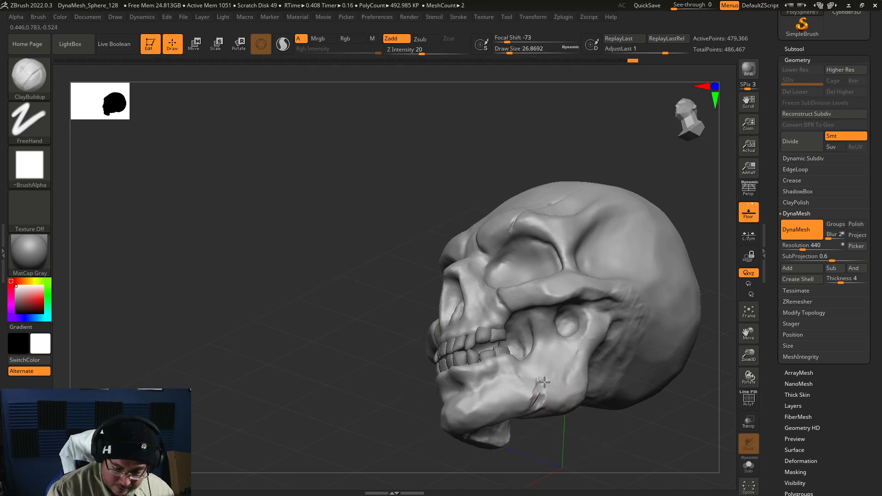
pyautogui.moveTo(540, 398); pyautogui.dragTo(542, 383)
pyautogui.keyDown('alt'); pyautogui.moveTo(652, 430); pyautogui.dragTo(643, 414); pyautogui.keyUp('alt')
pyautogui.moveTo(639, 442); pyautogui.dragTo(685, 453)
# Cut a small notch into the temple ridge beside the forehead with ClayBuildup and smooth its edges.
pyautogui.keyDown('alt'); pyautogui.moveTo(526, 321); pyautogui.dragTo(461, 370); pyautogui.keyUp('alt')
pyautogui.moveTo(513, 224); pyautogui.dragTo(567, 241)
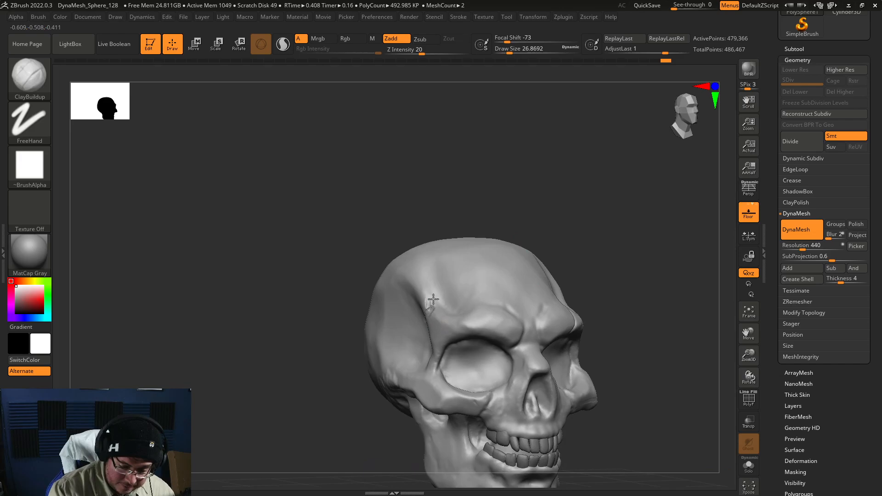
pyautogui.keyDown('alt'); pyautogui.moveTo(430, 279); pyautogui.dragTo(429, 275); pyautogui.keyUp('alt')
pyautogui.moveTo(542, 239); pyautogui.dragTo(529, 229)
pyautogui.moveTo(425, 294)
pyautogui.keyDown('shift'); pyautogui.mouseDown()
pyautogui.moveTo(417, 280)
pyautogui.moveTo(427, 304)
pyautogui.mouseUp(); pyautogui.keyUp('shift')
pyautogui.keyDown('alt'); pyautogui.moveTo(594, 266); pyautogui.dragTo(588, 242); pyautogui.keyUp('alt')
pyautogui.moveTo(605, 290)
pyautogui.keyDown('shift'); pyautogui.mouseDown()
pyautogui.moveTo(613, 303)
pyautogui.moveTo(587, 327)
pyautogui.moveTo(592, 345)
pyautogui.moveTo(609, 334)
pyautogui.mouseUp(); pyautogui.keyUp('shift')
# Change the skull's display material to BasicMaterial.
pyautogui.click(29, 255)
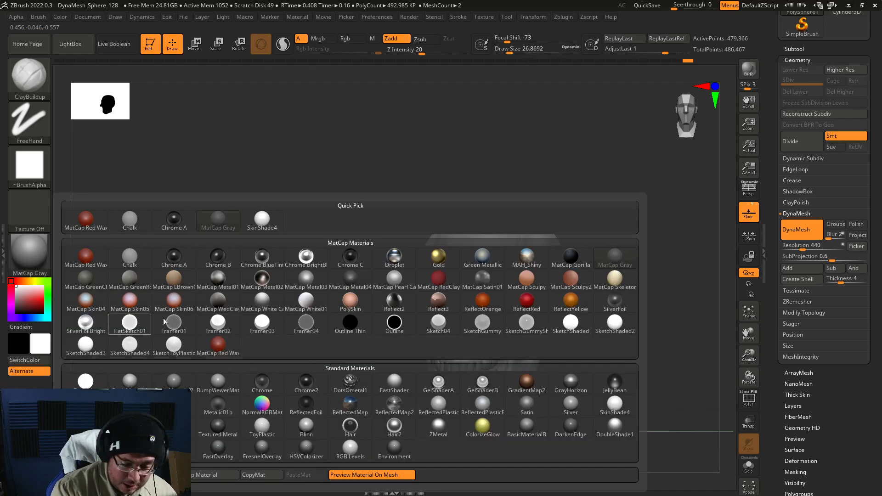
pyautogui.click(625, 330)
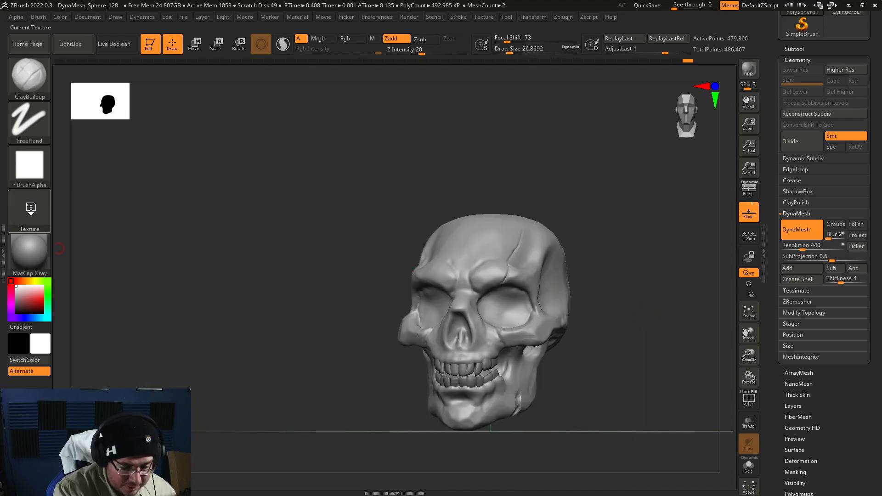
pyautogui.click(36, 252)
pyautogui.click(634, 279)
pyautogui.moveTo(666, 278); pyautogui.dragTo(664, 344)
pyautogui.click(31, 260)
pyautogui.click(208, 365)
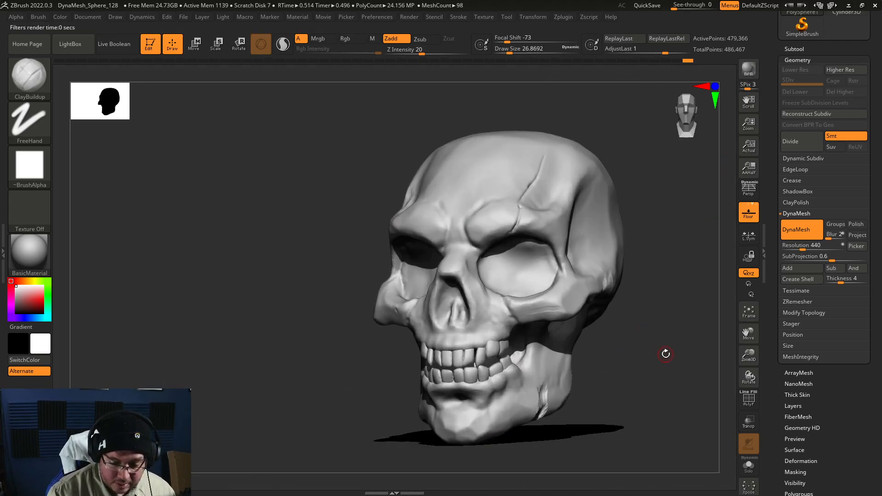
# Rework the inside of the nasal cavity beside its central ridge with ClayBuildup at a draw size of about 20, and smooth it.
pyautogui.moveTo(661, 356)
pyautogui.mouseDown()
pyautogui.moveTo(663, 340)
pyautogui.moveTo(670, 356)
pyautogui.moveTo(666, 348)
pyautogui.moveTo(647, 363)
pyautogui.mouseUp()
pyautogui.press('space')
pyautogui.click(465, 294)
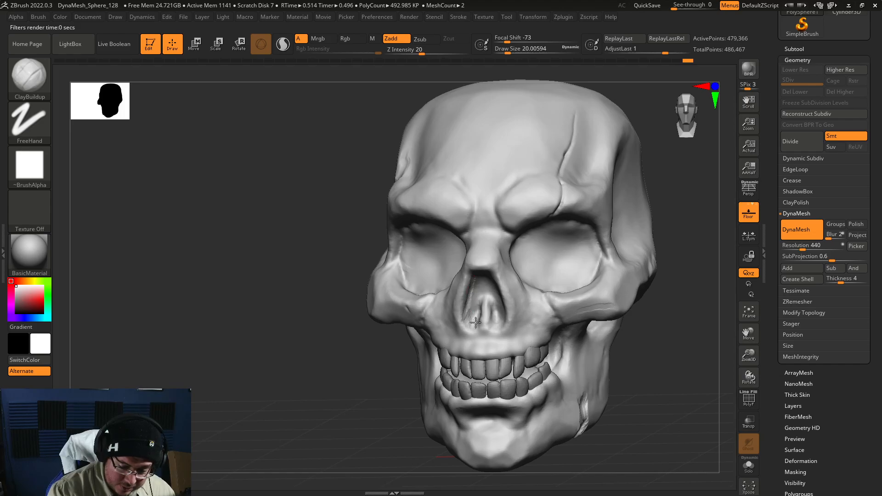
pyautogui.press('space')
pyautogui.click(488, 309)
pyautogui.moveTo(480, 292); pyautogui.dragTo(472, 317)
pyautogui.keyDown('shift'); pyautogui.moveTo(470, 286); pyautogui.dragTo(471, 324); pyautogui.keyUp('shift')
pyautogui.moveTo(473, 293); pyautogui.dragTo(473, 314)
pyautogui.moveTo(472, 312); pyautogui.dragTo(390, 309, button='right')
# Set the ClayBuildup draw size to about 59 and review the overall skull from the front.
pyautogui.press('space')
pyautogui.moveTo(502, 301)
pyautogui.mouseDown()
pyautogui.moveTo(511, 308)
pyautogui.moveTo(499, 283)
pyautogui.moveTo(509, 296)
pyautogui.moveTo(517, 288)
pyautogui.moveTo(506, 299)
pyautogui.moveTo(497, 247)
pyautogui.moveTo(490, 264)
pyautogui.mouseUp()
pyautogui.moveTo(436, 370); pyautogui.dragTo(632, 328)
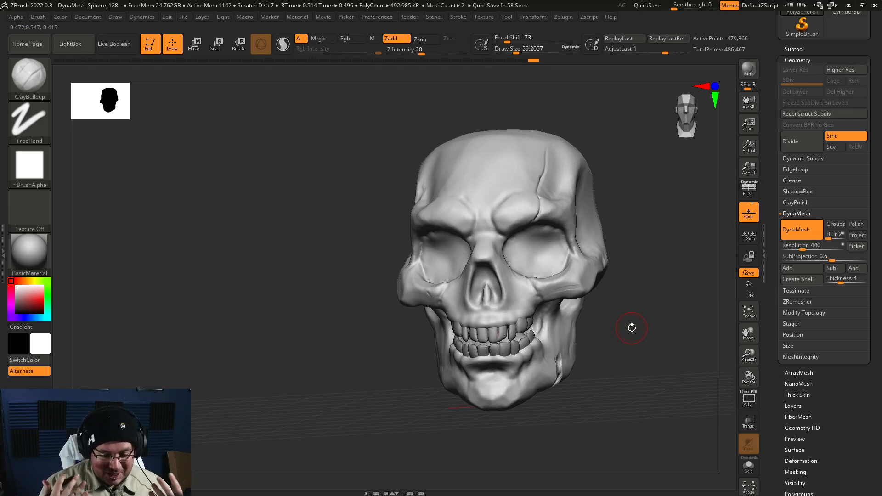
pyautogui.moveTo(642, 330)
pyautogui.mouseDown()
pyautogui.moveTo(654, 348)
pyautogui.moveTo(644, 342)
pyautogui.mouseUp()
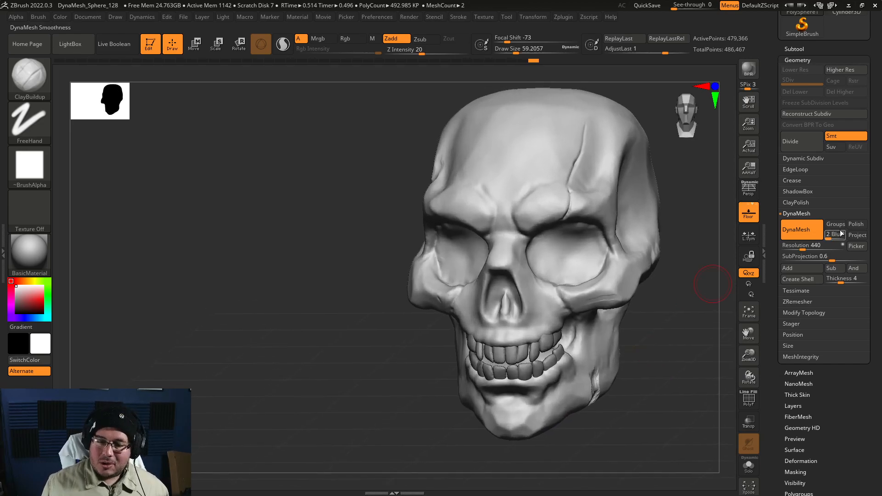